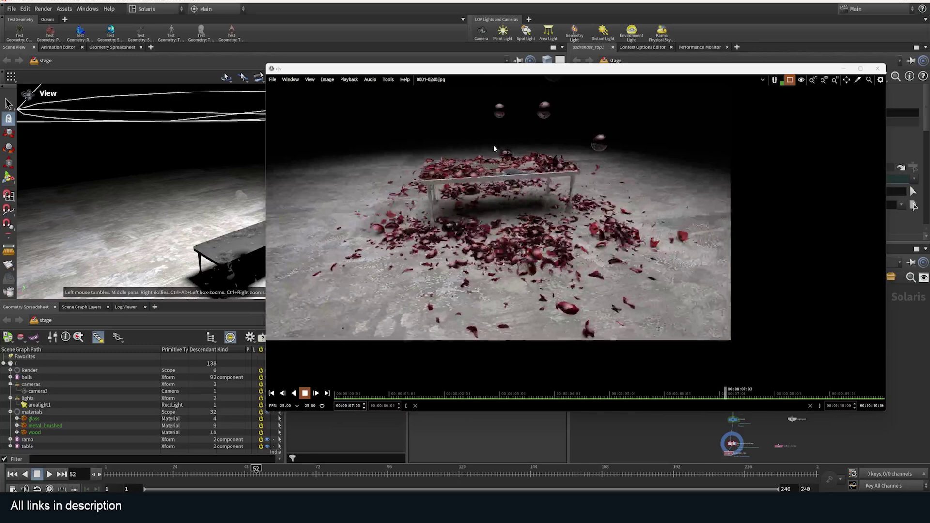
Close the rendered sequence player and switch the desktop layout from Solaris to Build
left_click(877, 68)
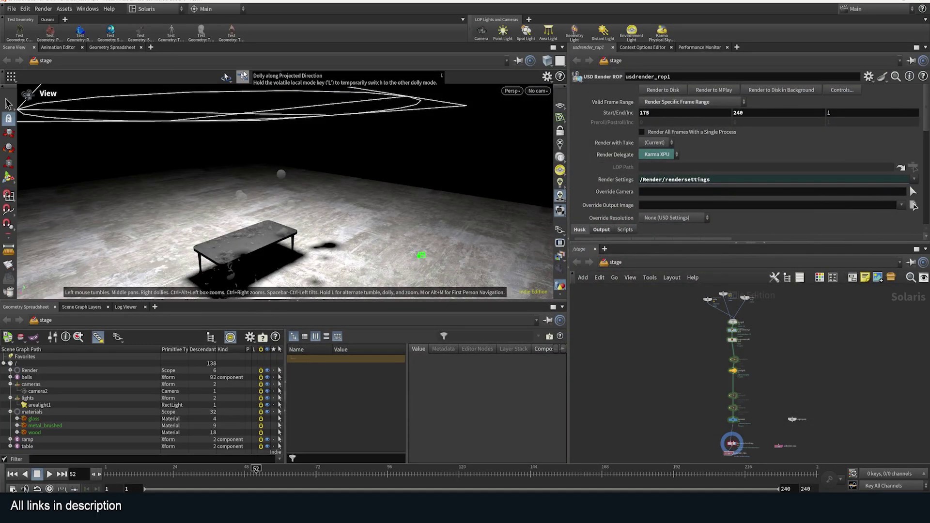
left_click(170, 10)
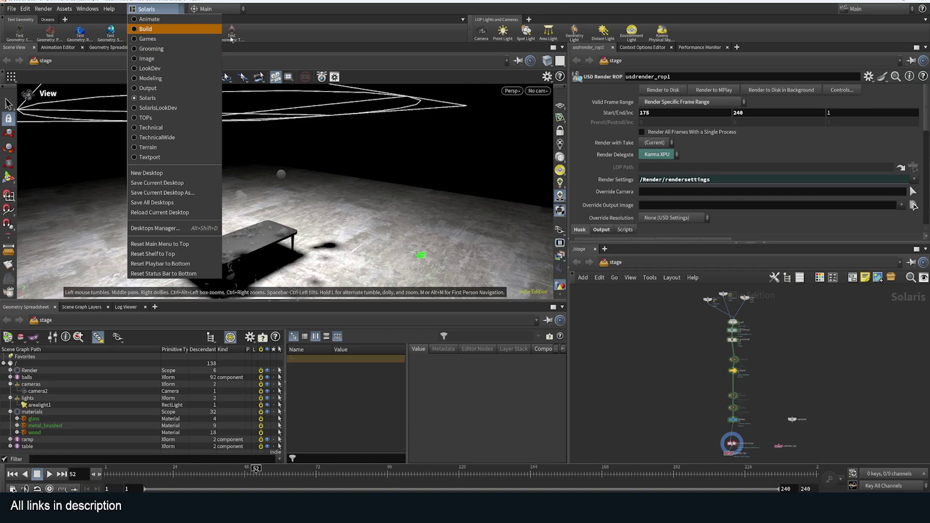
left_click(167, 39)
right_click_drag(427, 182, 214, 274)
left_click_drag(214, 275, 392, 190)
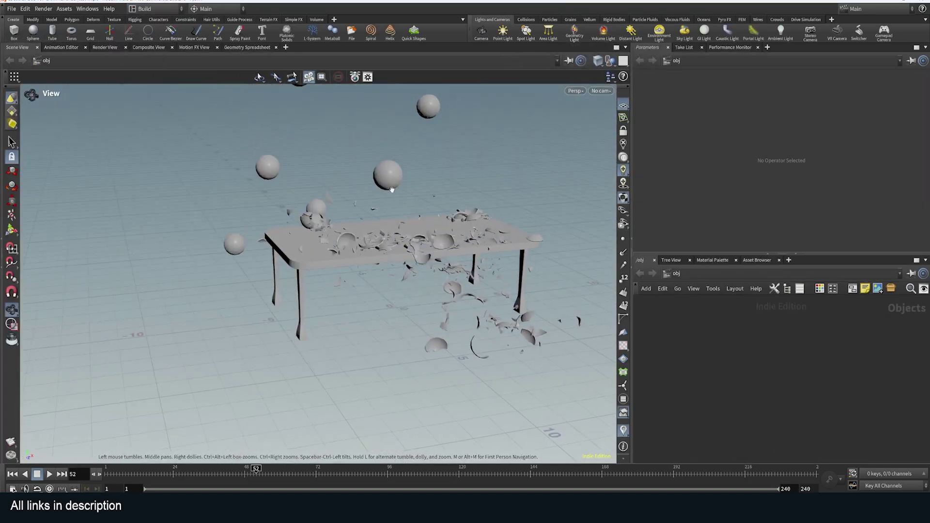
Return the timeline to frame 1 and frame the table and ball in the viewport
scroll(420, 258, "down", 2)
left_click_drag(256, 472, 109, 472)
scroll(290, 318, "down", 4)
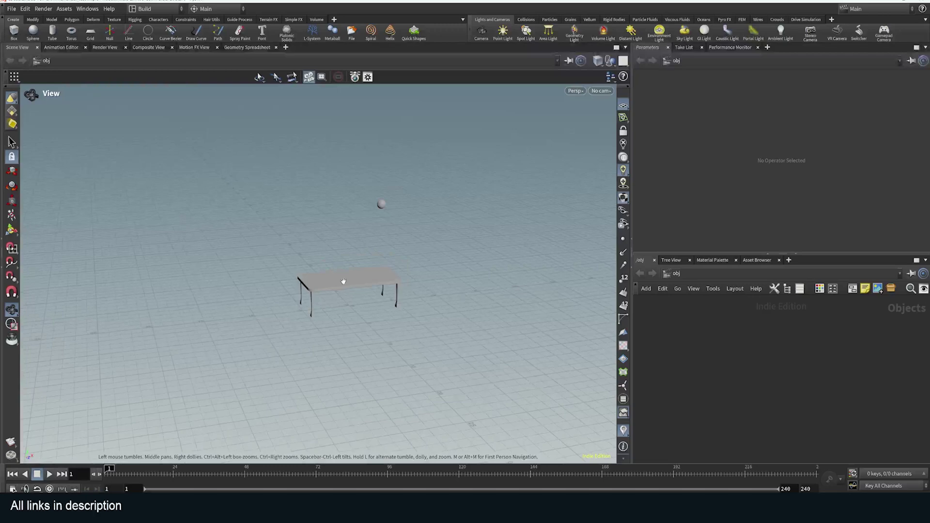
scroll(342, 272, "up", 3)
scroll(308, 257, "up", 2)
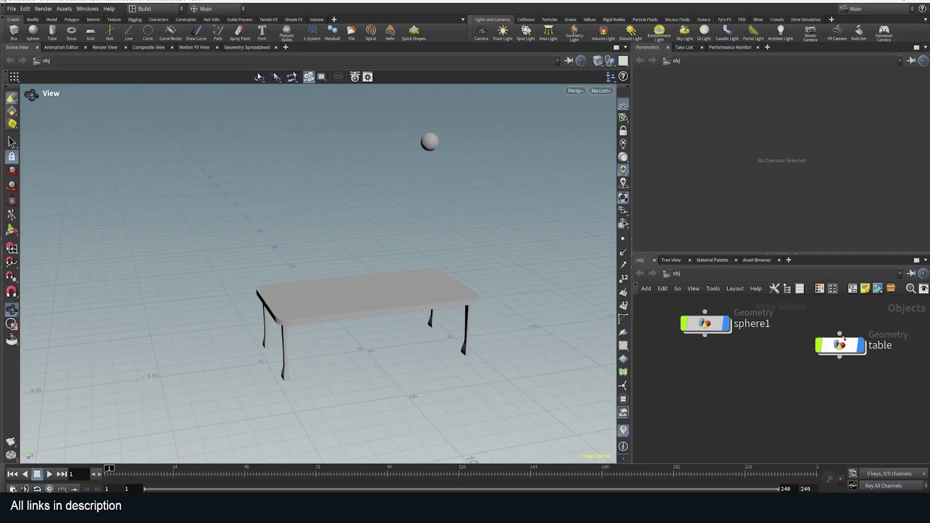
Enter the sphere1 object's geometry network and collapse the parameter pane to give the node graph full height
left_click_drag(842, 341, 845, 333)
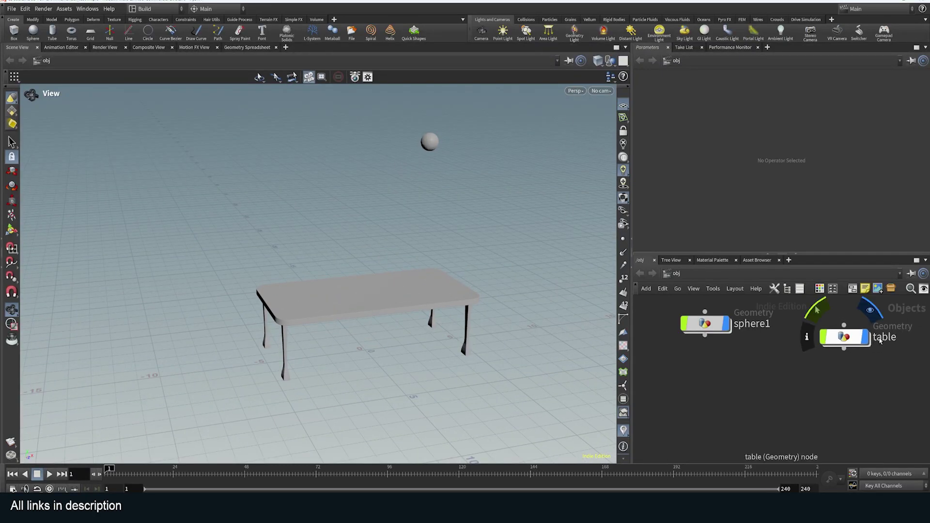
double_click(707, 323)
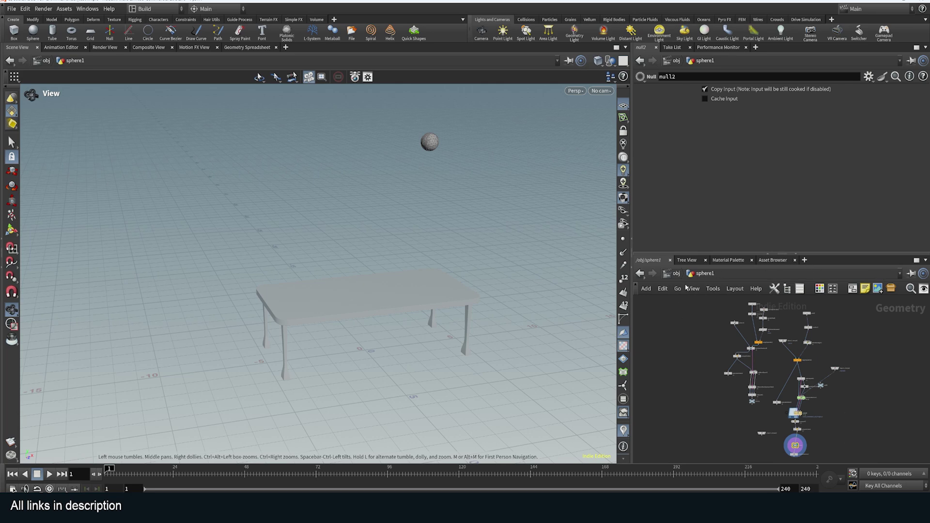
left_click(770, 252)
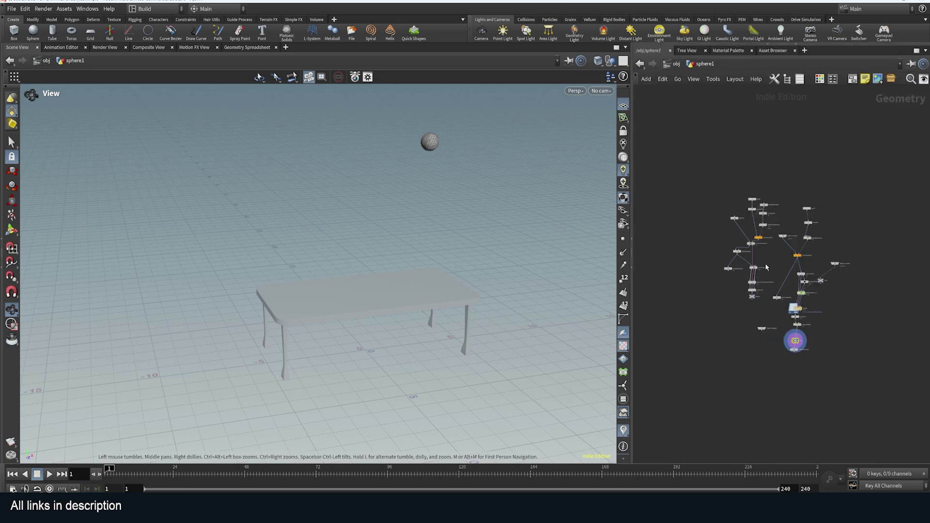
middle_click_drag(705, 318, 710, 347)
scroll(711, 343, "up", 8)
middle_click_drag(824, 97, 726, 223)
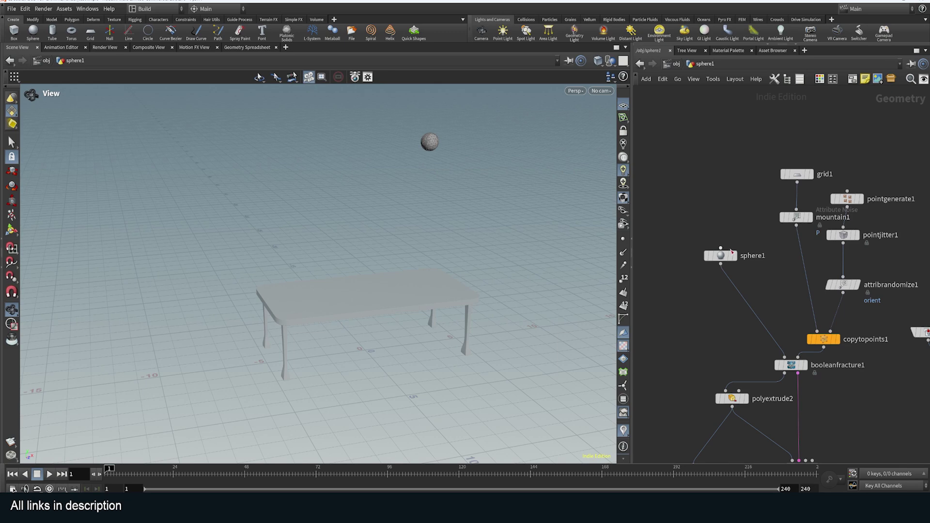
Display the sphere1 node's output inside the network and examine the sphere up close
scroll(727, 253, "up", 3)
mouse_move(724, 258)
left_click(741, 232)
left_click_drag(715, 255, 708, 213)
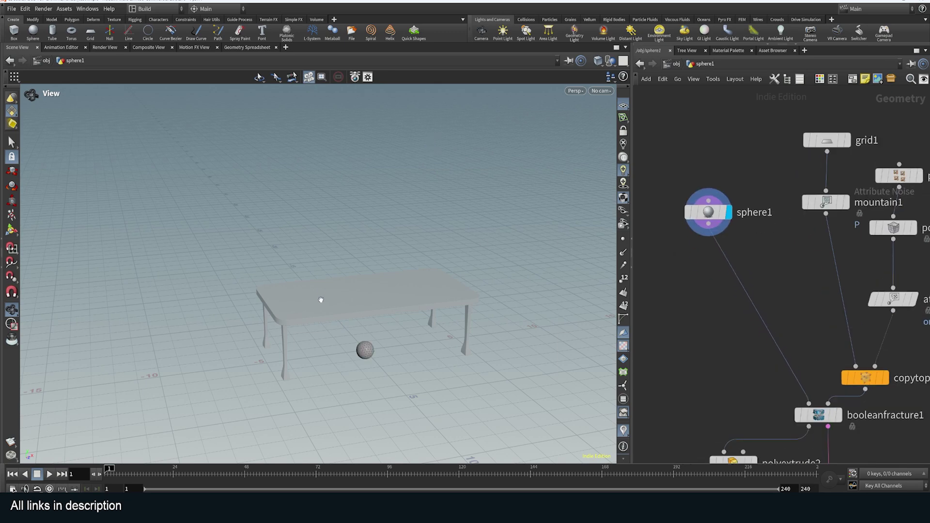
scroll(321, 301, "up", 10)
Display the booleanfracture1 output and turn on visualization of its name primitive attribute to inspect the fractured pieces
middle_click_drag(848, 430, 784, 273)
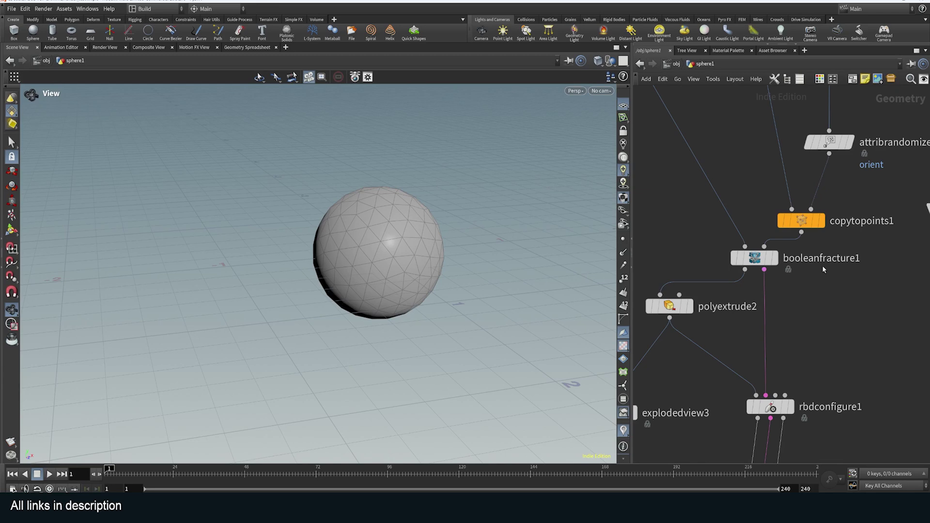
left_click(774, 260)
left_click(758, 262)
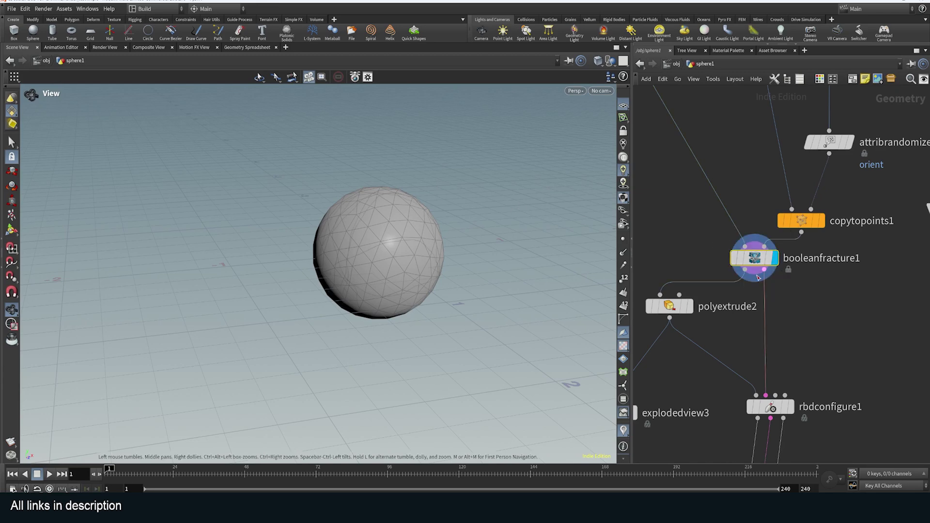
mouse_move(751, 264)
left_click(721, 258)
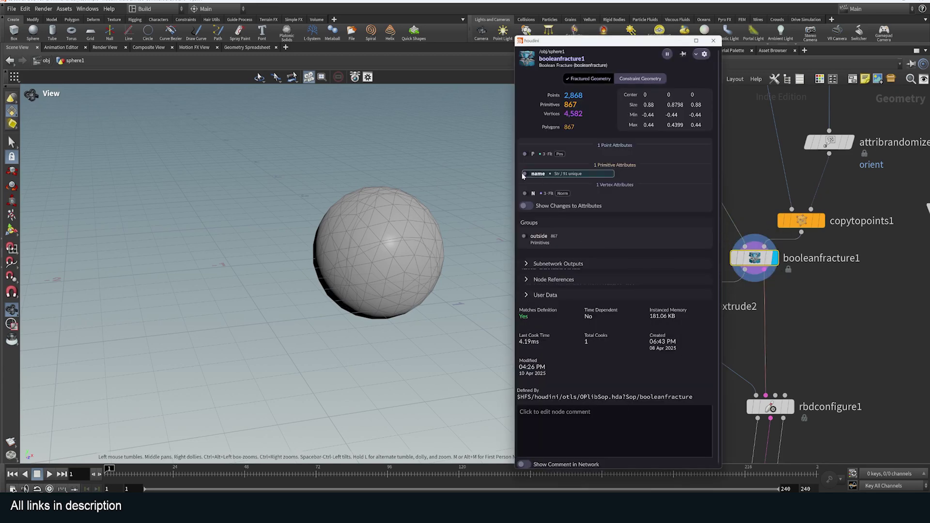
left_click(533, 177)
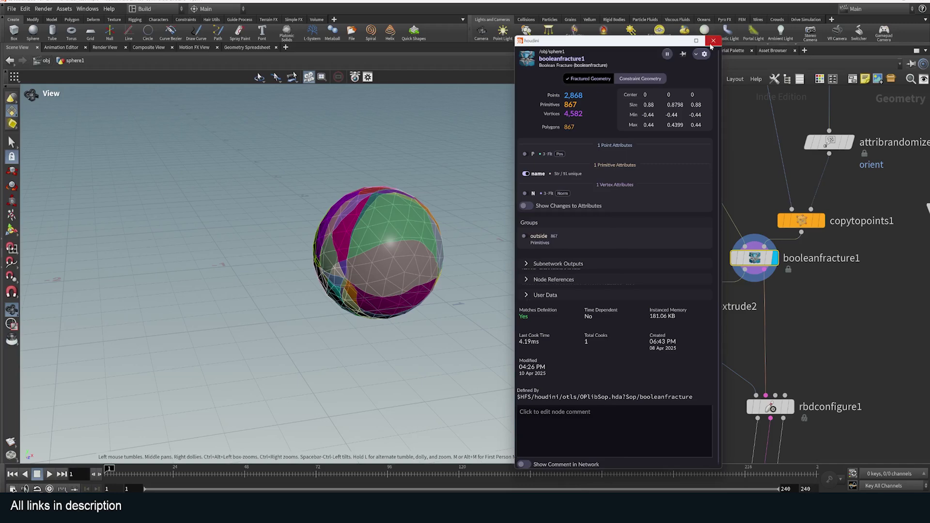
left_click(713, 41)
left_click_drag(469, 235, 345, 292)
middle_click_drag(345, 292, 441, 272)
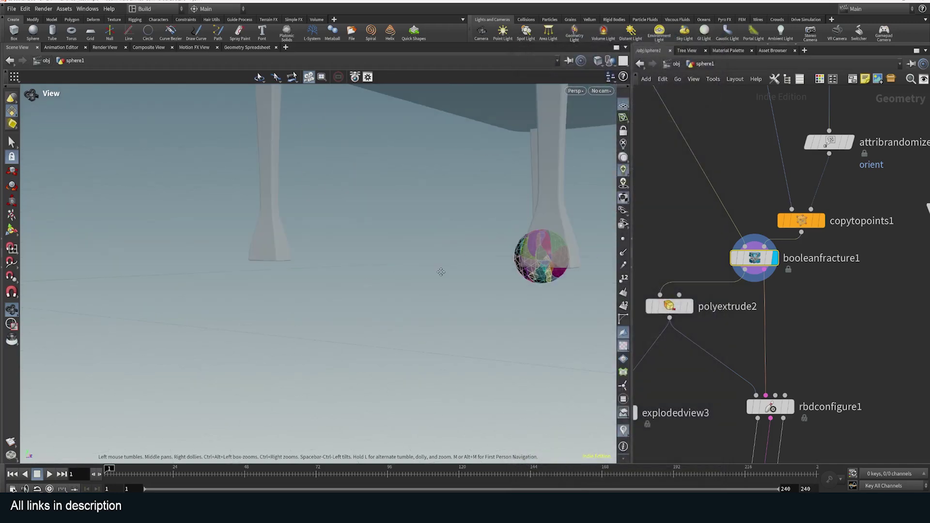
left_click_drag(441, 272, 517, 273)
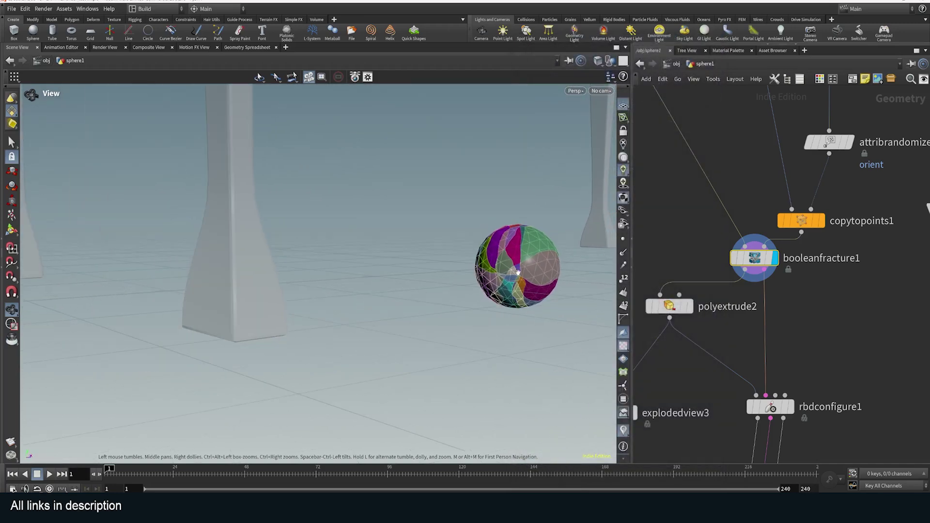
Display sphere1 and copytopoints1 in turn to examine the two inputs of the boolean fracture
middle_click_drag(793, 255, 741, 370)
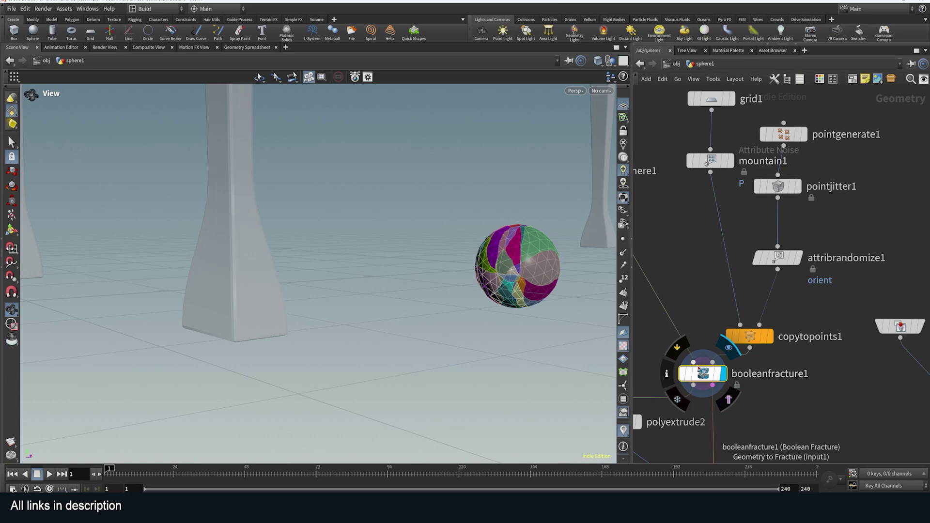
middle_click_drag(675, 271, 749, 276)
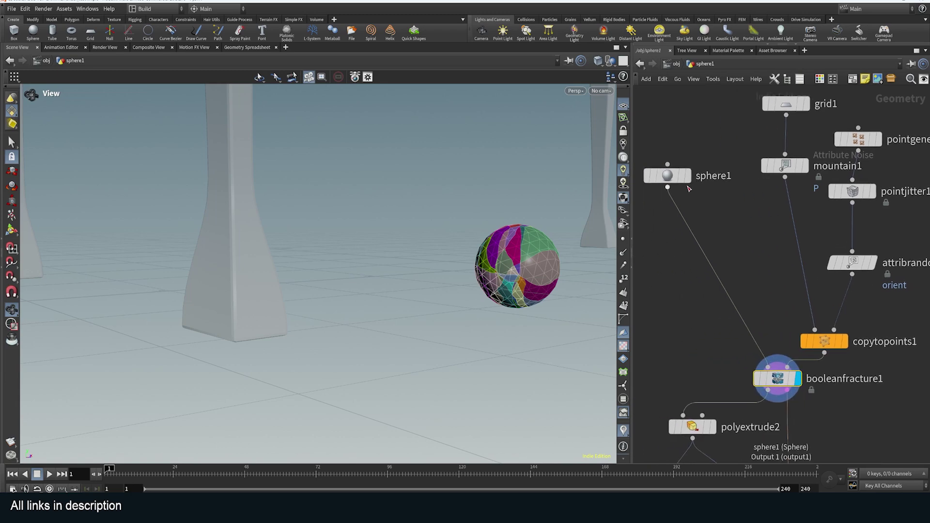
left_click(688, 176)
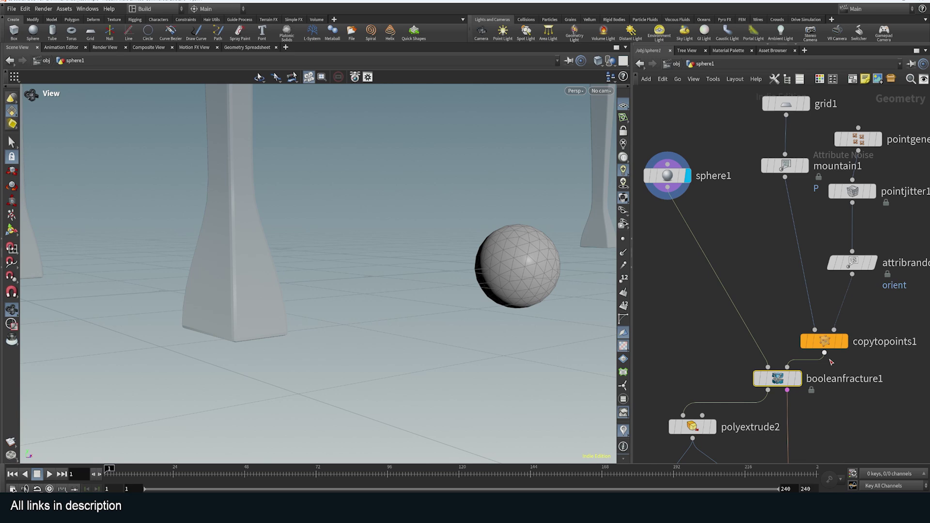
mouse_move(843, 347)
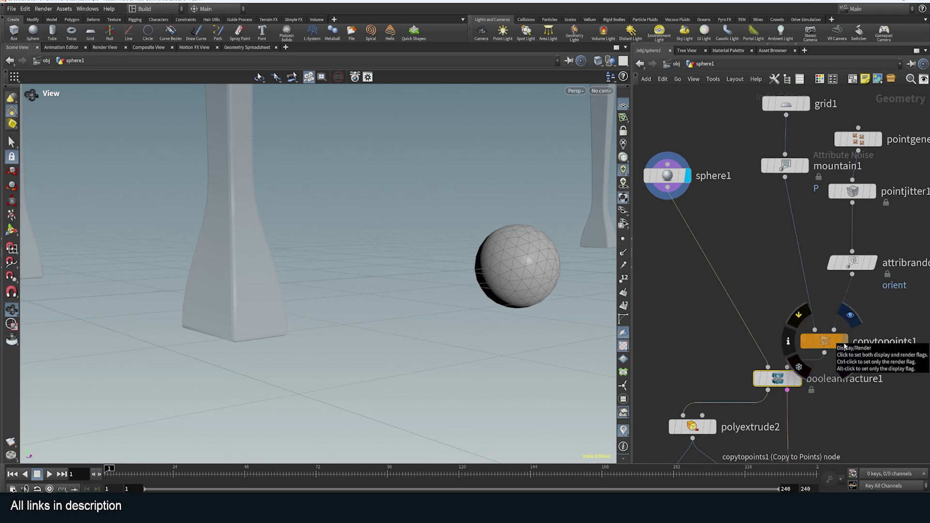
left_click(845, 346)
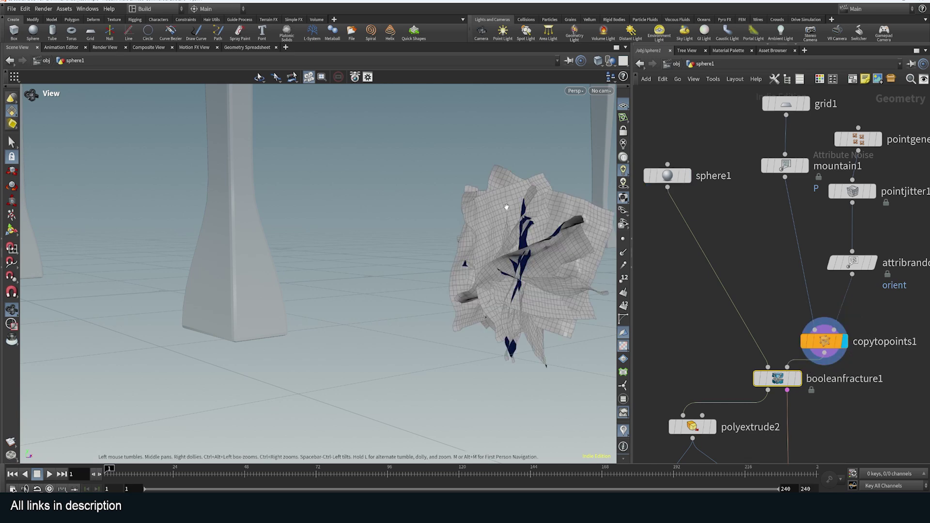
left_click_drag(485, 232, 561, 229)
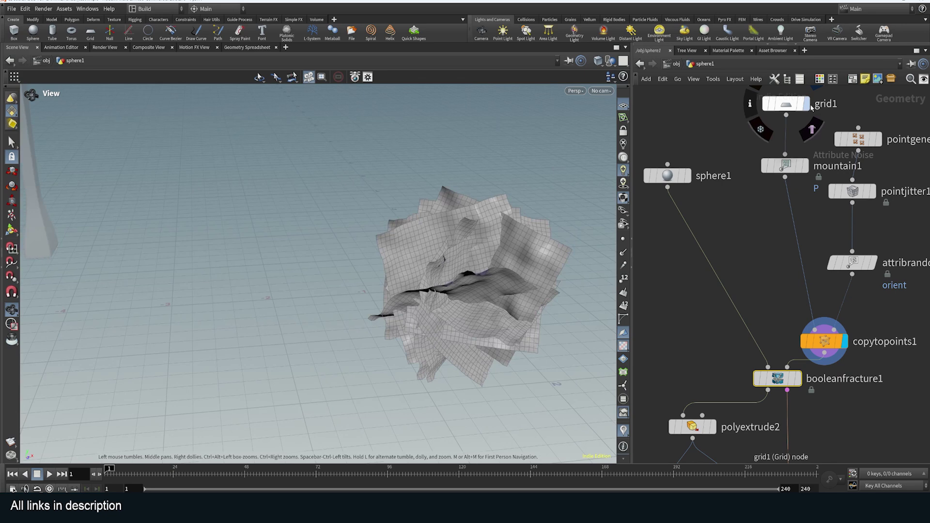
Display grid1 and mountain1 in turn to examine the flat grid and its noise-deformed version
left_click(805, 104)
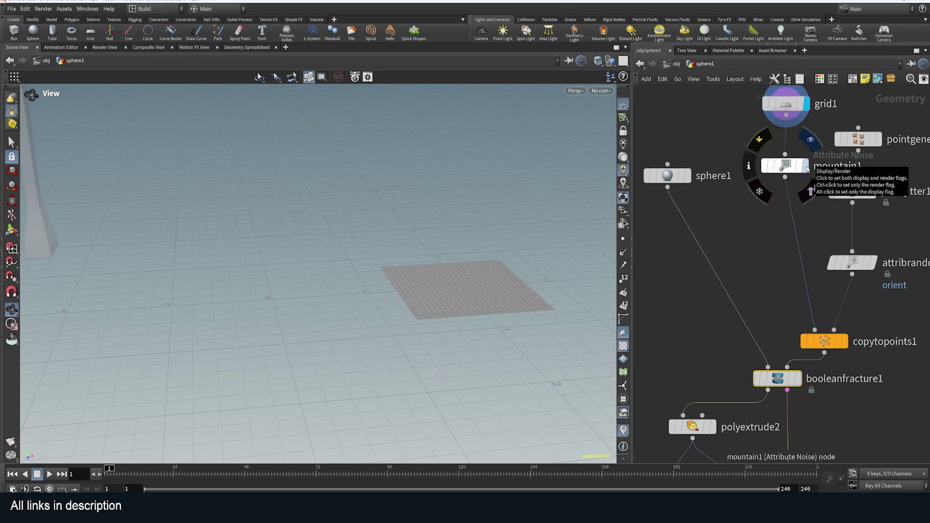
left_click(806, 166)
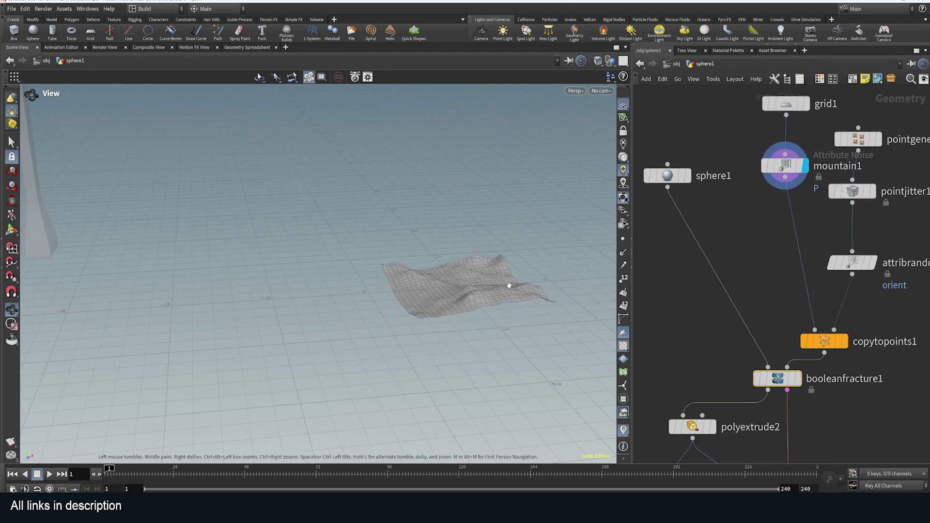
right_click_drag(509, 284, 594, 213)
Display the pointgenerate1 node, widen the network pane and show the node's parameters over the graph
middle_click_drag(836, 221, 768, 219)
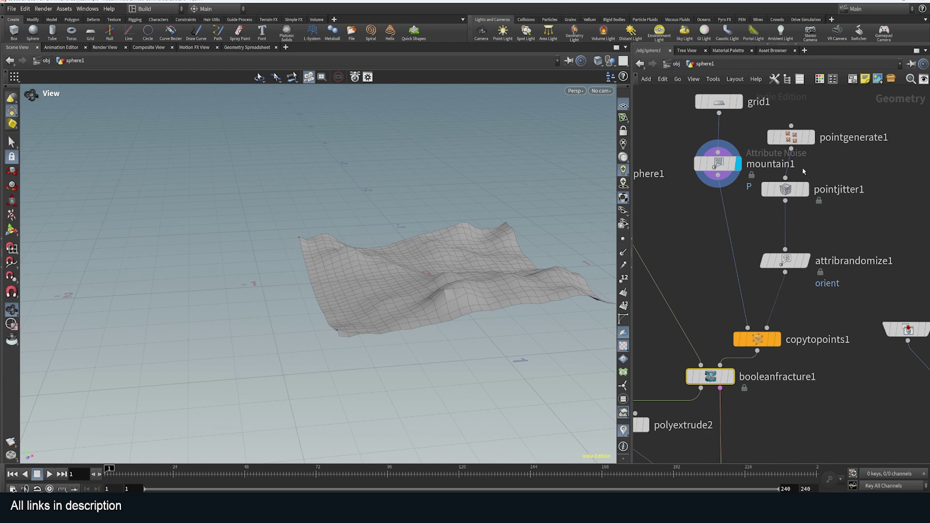
left_click(808, 144)
middle_click_drag(823, 119, 797, 150)
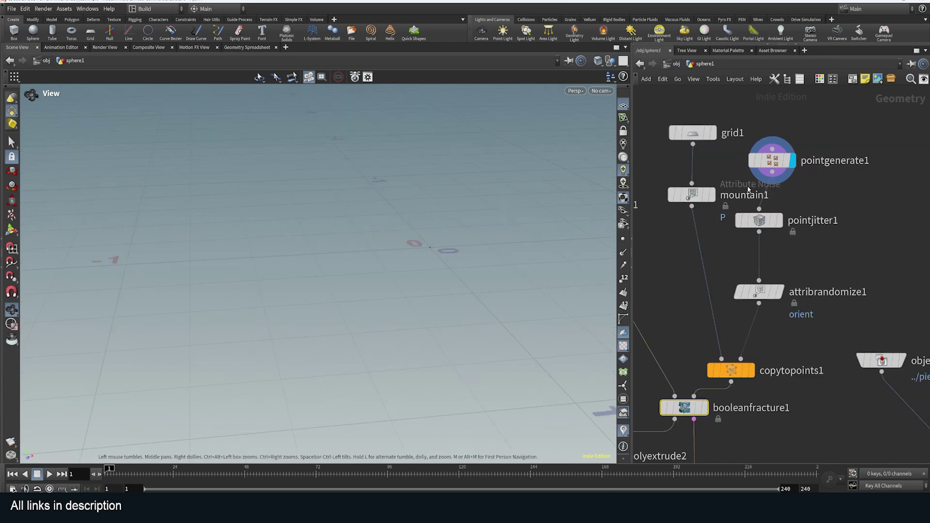
left_click_drag(629, 242, 511, 242)
key("p")
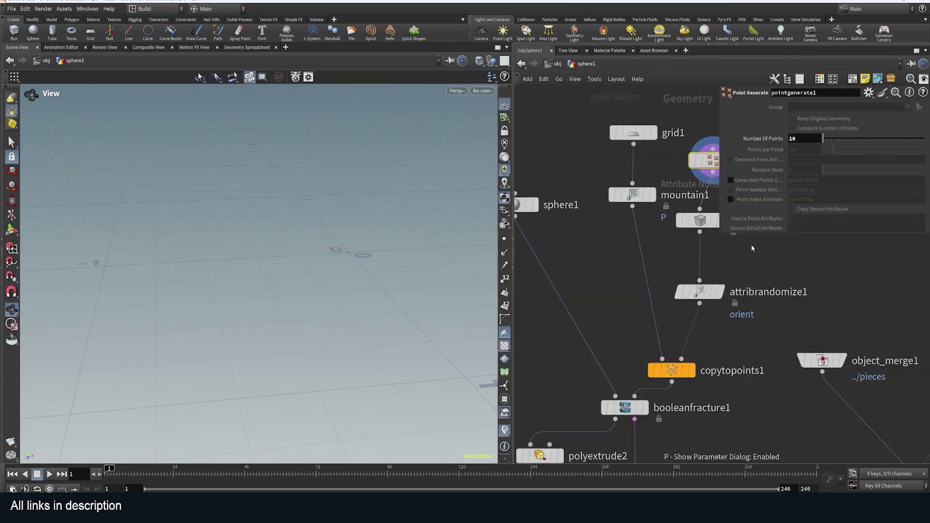
Display the pointjitter1 output and examine how the generated points are scattered
middle_click_drag(728, 271, 662, 260)
left_click(654, 209)
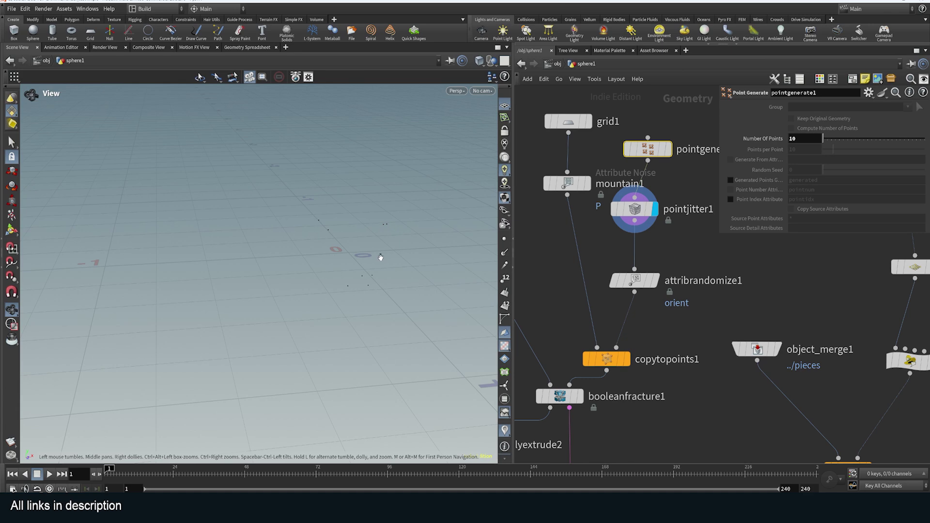
left_click_drag(381, 257, 343, 225)
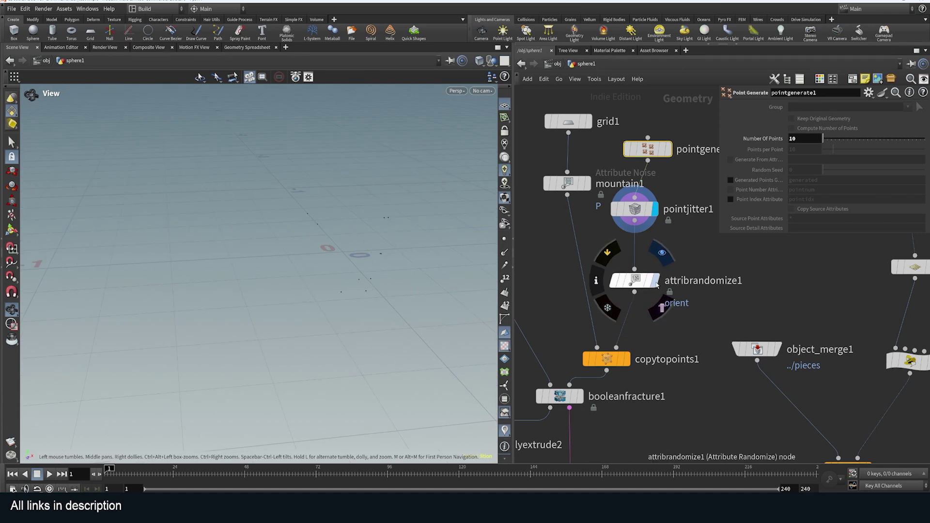
Display the copytopoints1 output and shift the attribrandomize1 node slightly closer to pointjitter1
left_click(629, 360)
right_click_drag(438, 233, 313, 324)
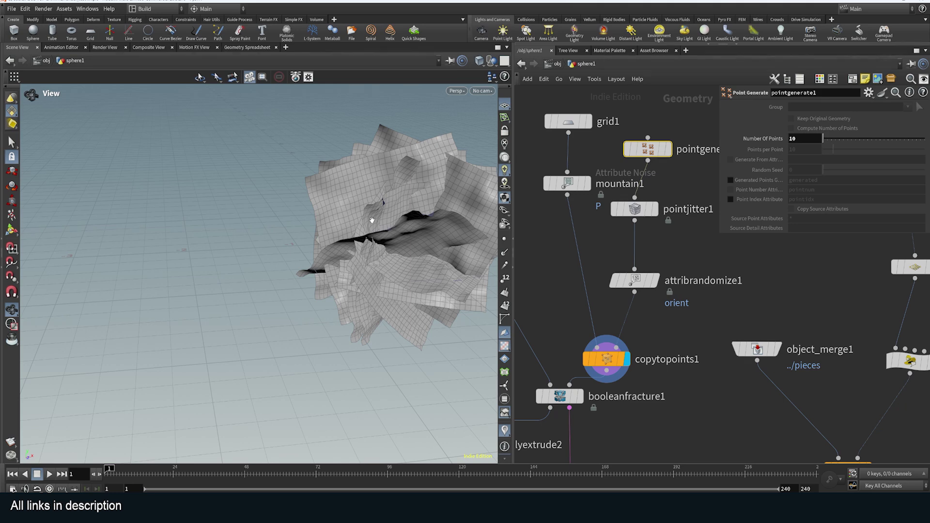
left_click_drag(640, 280, 631, 266)
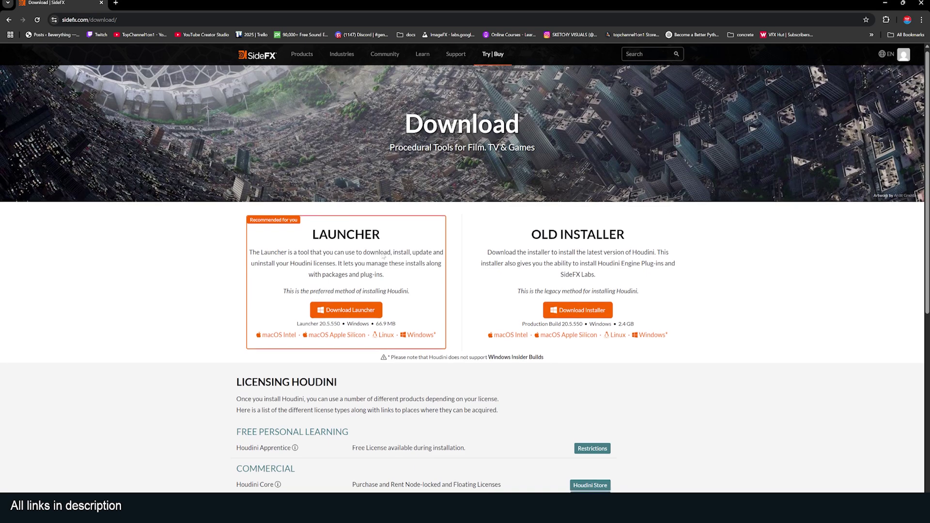
scroll(466, 268, "down", 5)
scroll(448, 180, "up", 5)
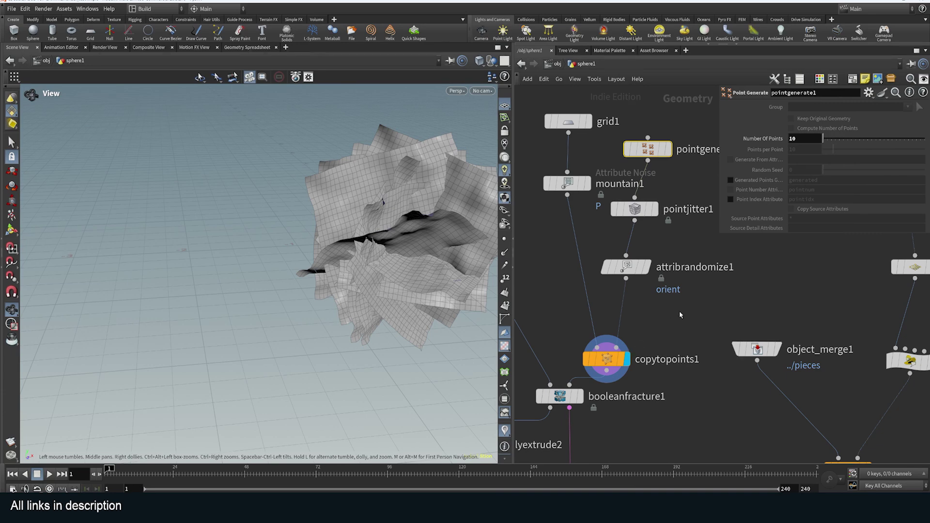
Display the booleanfracture1 output again to show the colored fracture pieces
middle_click_drag(694, 304, 754, 257)
left_click(640, 349)
middle_click_drag(668, 373, 612, 379)
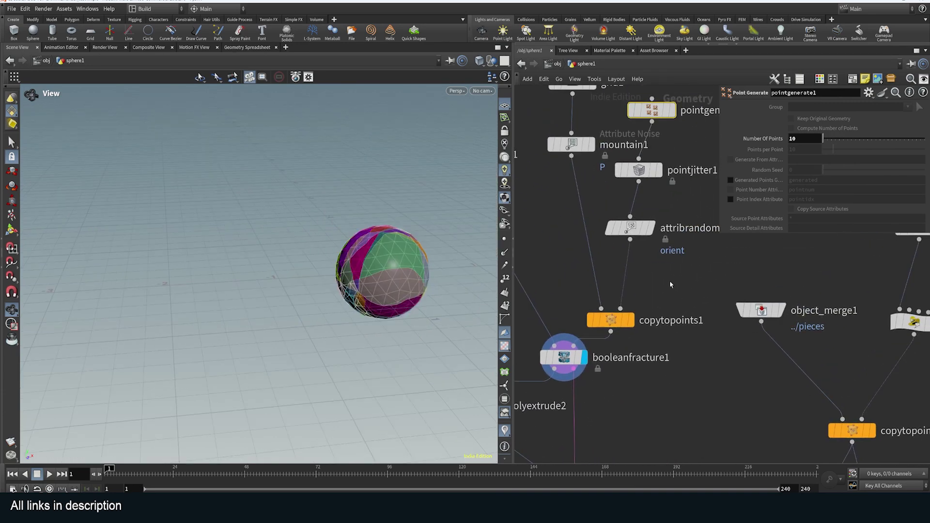
Try 20 for pointgenerate1's Number Of Points to compare the fracture, and finally set it to 1
middle_click_drag(659, 281, 650, 339)
left_click_drag(806, 139, 782, 139)
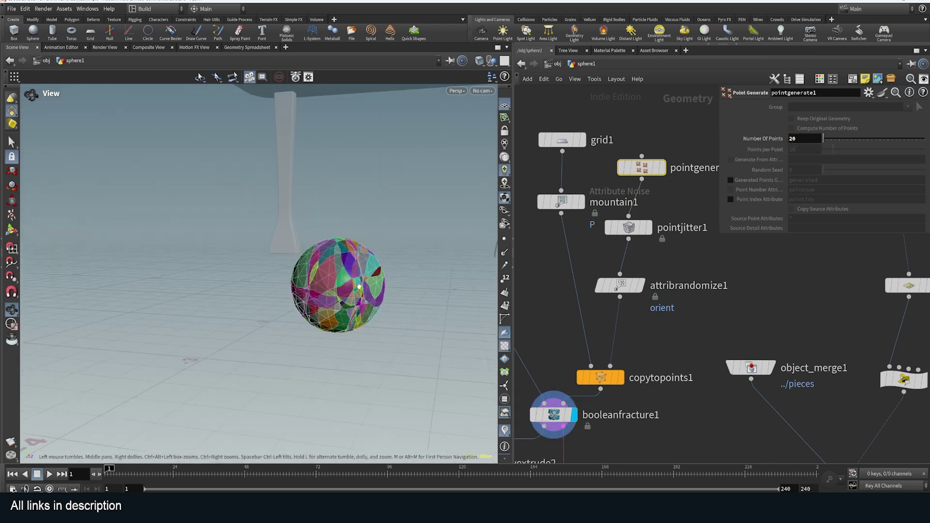
double_click(810, 142)
type("1")
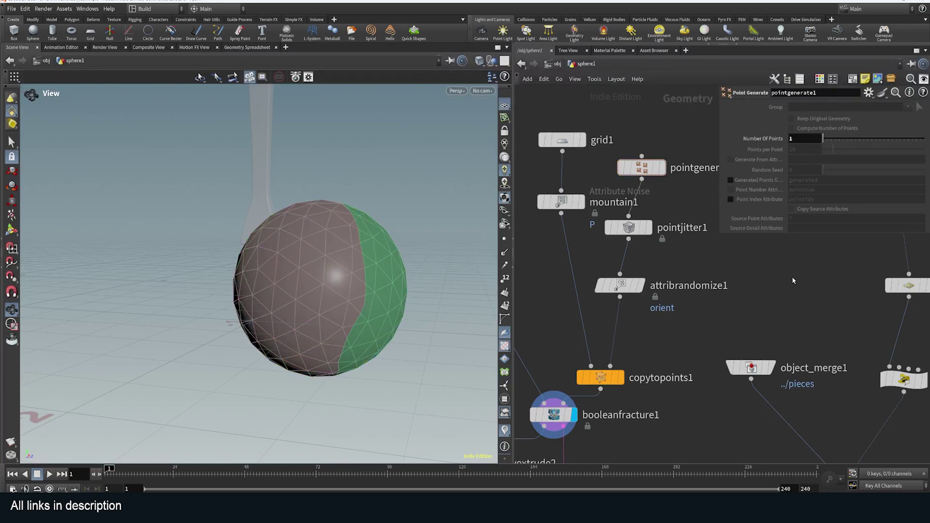
Set pointgenerate1's Number Of Points to 5 and inspect the fractured sphere from several angles
key("Return")
mouse_move(407, 279)
left_mouse_down()
mouse_move(353, 272)
mouse_move(403, 269)
left_mouse_up()
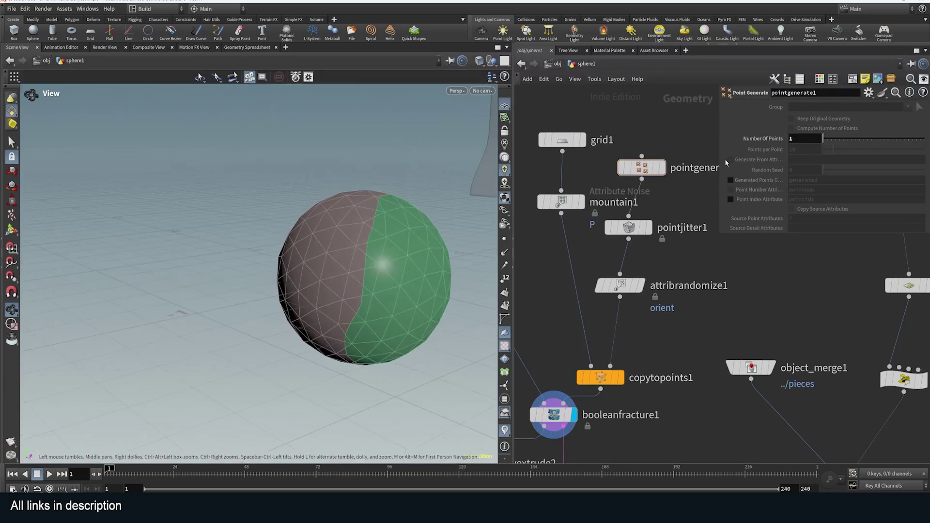
double_click(804, 138)
type("5")
key("Return")
left_click_drag(387, 232, 407, 278)
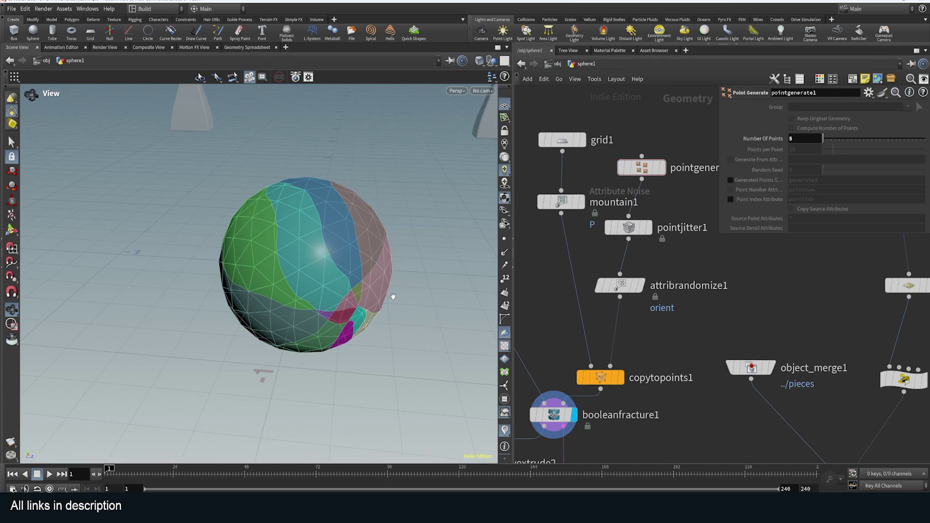
Set pointgenerate1's Number Of Points to 10 and inspect the fracture pieces
double_click(790, 140)
key("Return")
left_click_drag(351, 268, 450, 303)
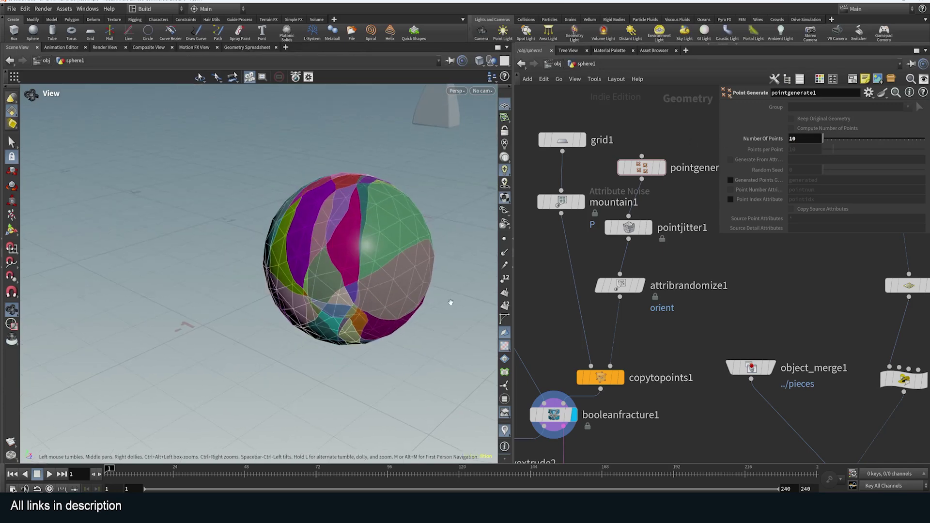
Display the explodedview3 output to examine the separated pieces, and display the rbdconfigure1 output for comparison
middle_click_drag(634, 427, 751, 267)
scroll(747, 277, "down", 3)
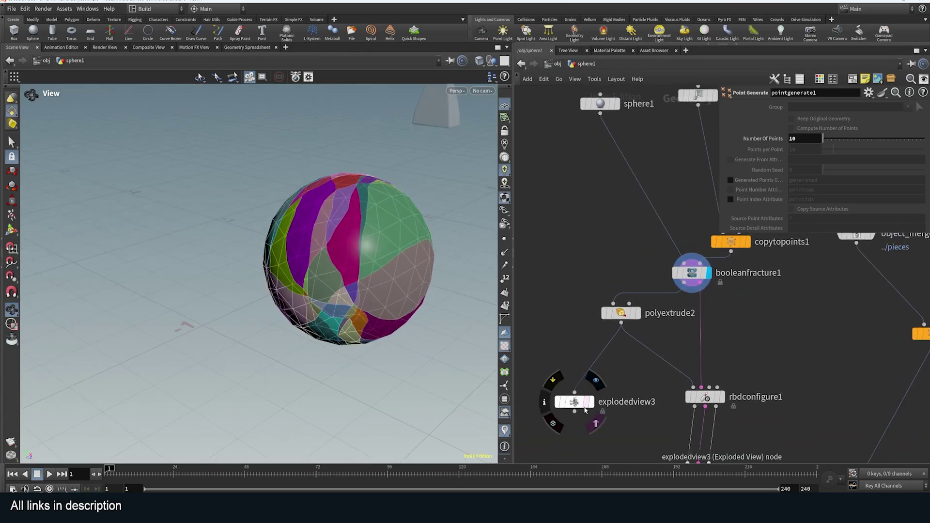
left_click(593, 406)
left_click(575, 403)
left_click_drag(273, 262, 271, 281)
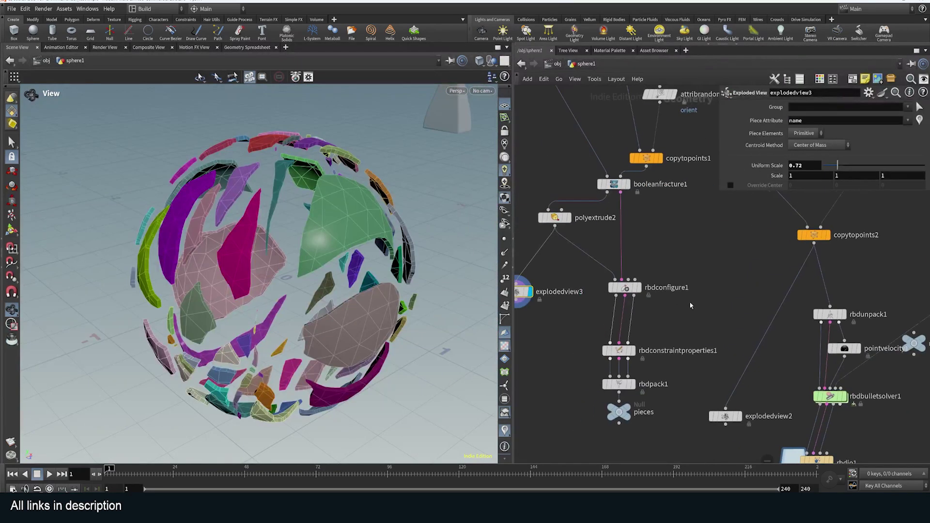
left_click(639, 287)
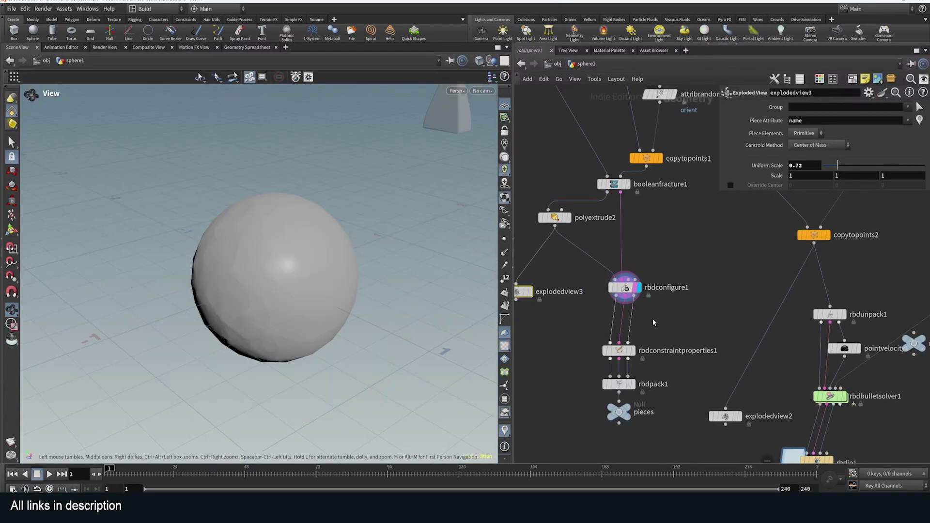
left_click_drag(345, 268, 336, 282)
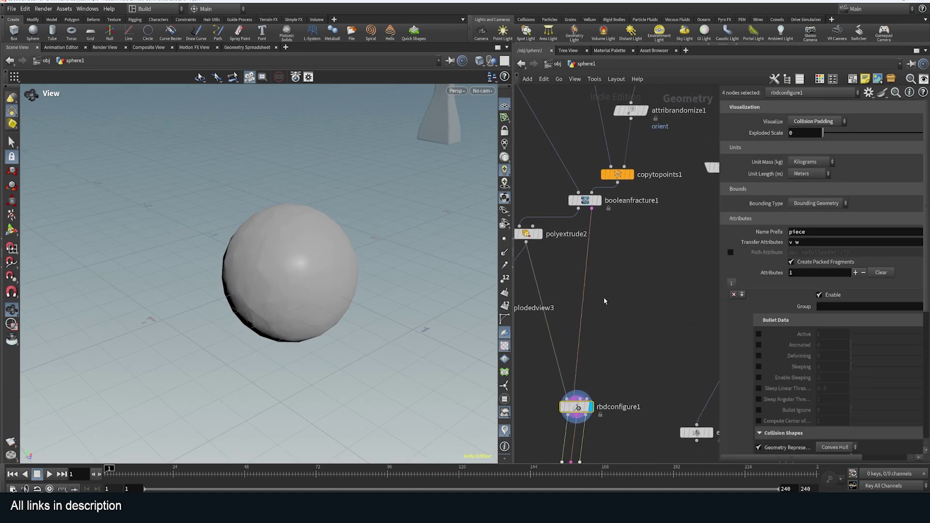
Add an RBD Bullet Solver node, feed polyextrude2 into its first input, and display its output
key("Tab")
type("rbdbu")
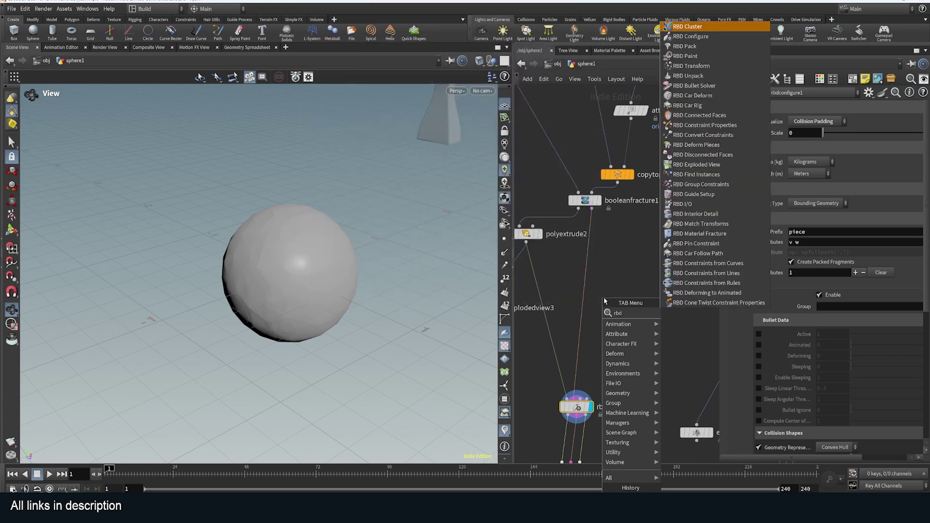
key("Return")
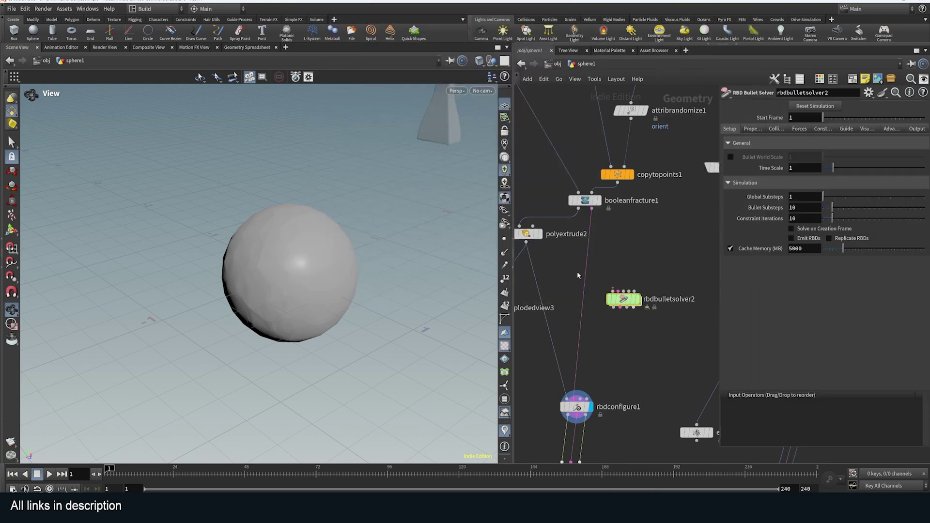
middle_click_drag(577, 275, 623, 276)
left_click(588, 237)
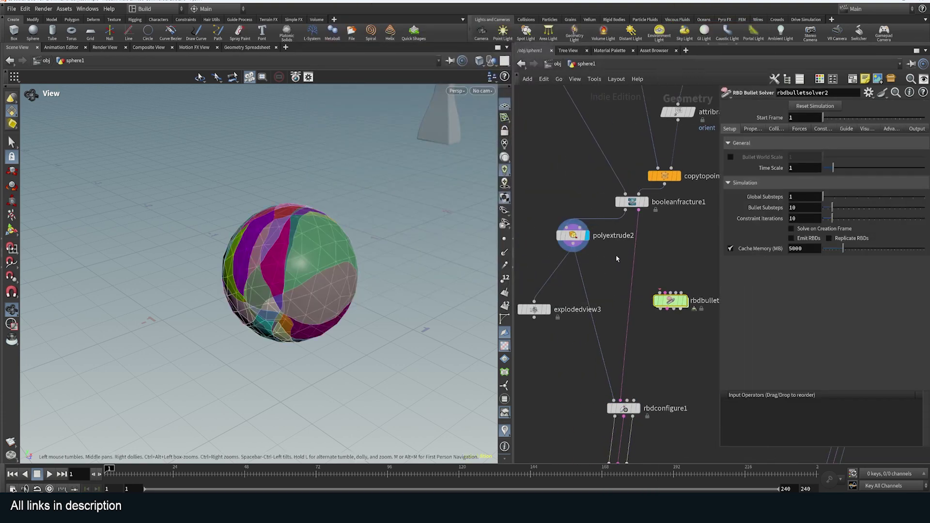
mouse_move(574, 252)
left_mouse_down()
mouse_move(662, 294)
mouse_move(679, 338)
left_mouse_up()
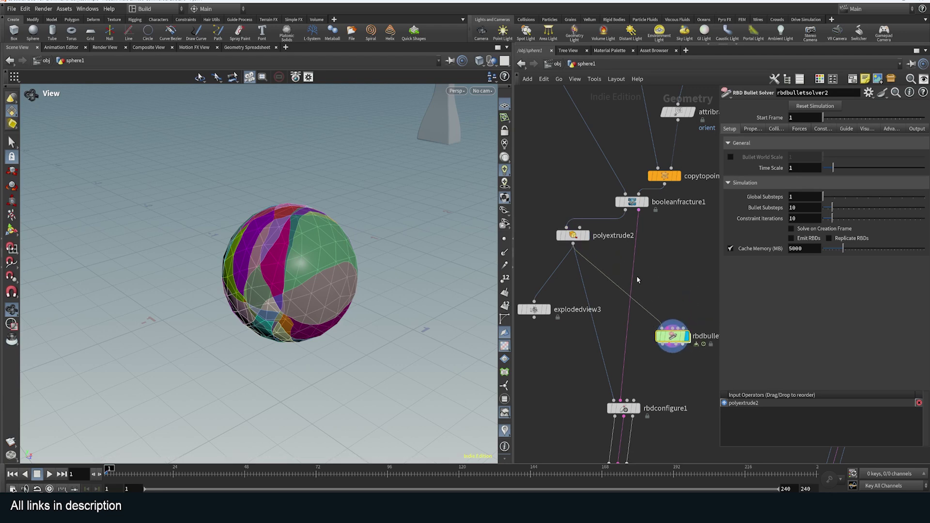
Insert a Transform node between polyextrude2 and the bullet solver and raise the sphere about 1.67 units in Y
key("Tab")
type("tra")
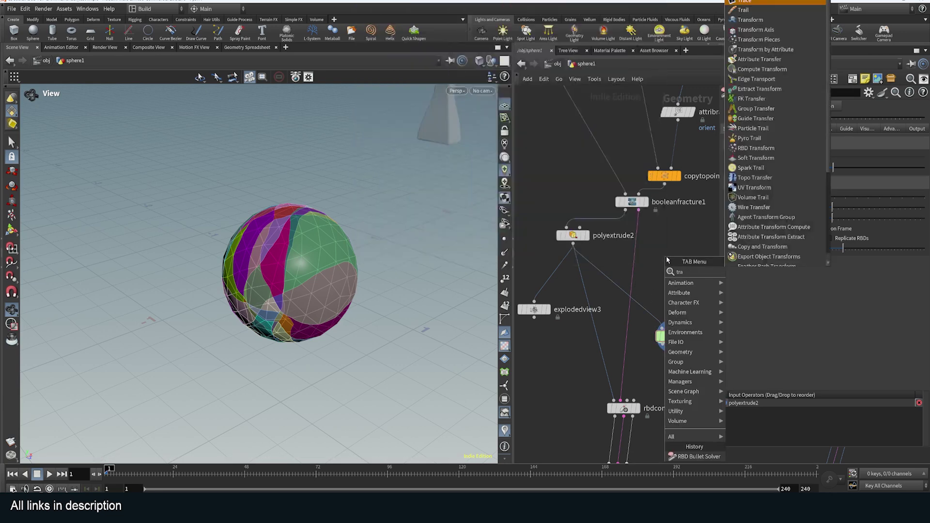
left_click(751, 20)
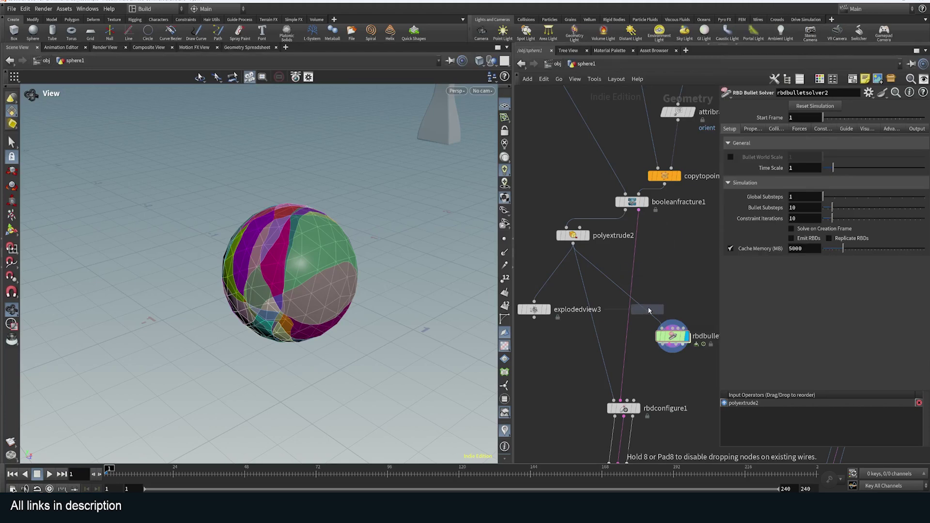
left_click(667, 305)
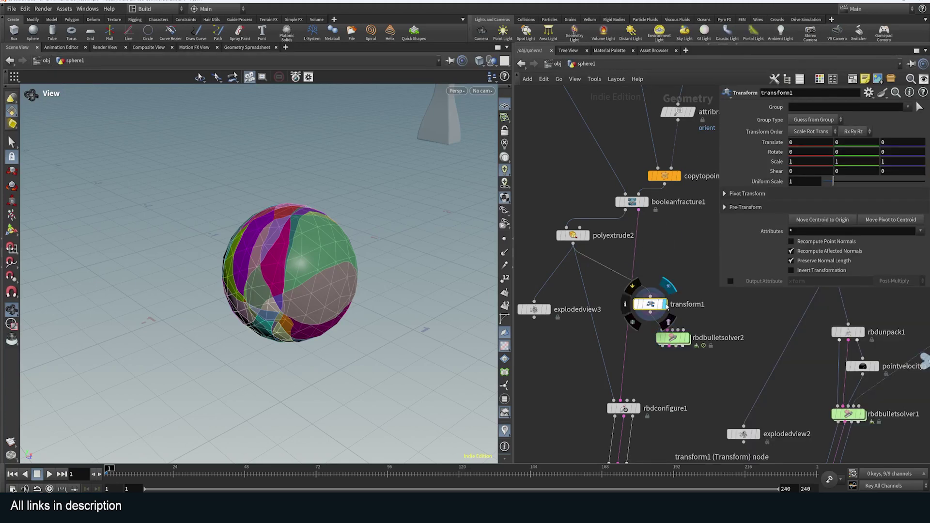
left_click(14, 232)
right_click_drag(423, 193, 405, 182, "alt")
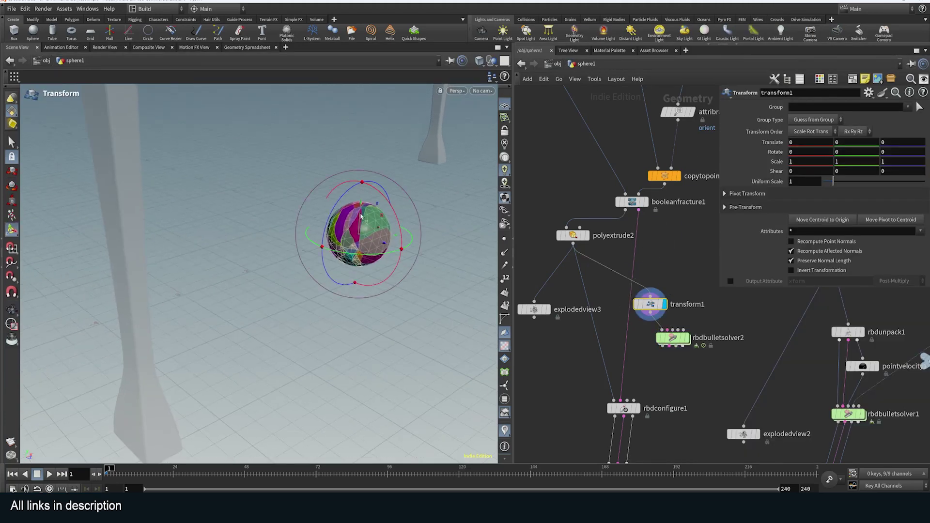
left_click_drag(362, 212, 374, 86)
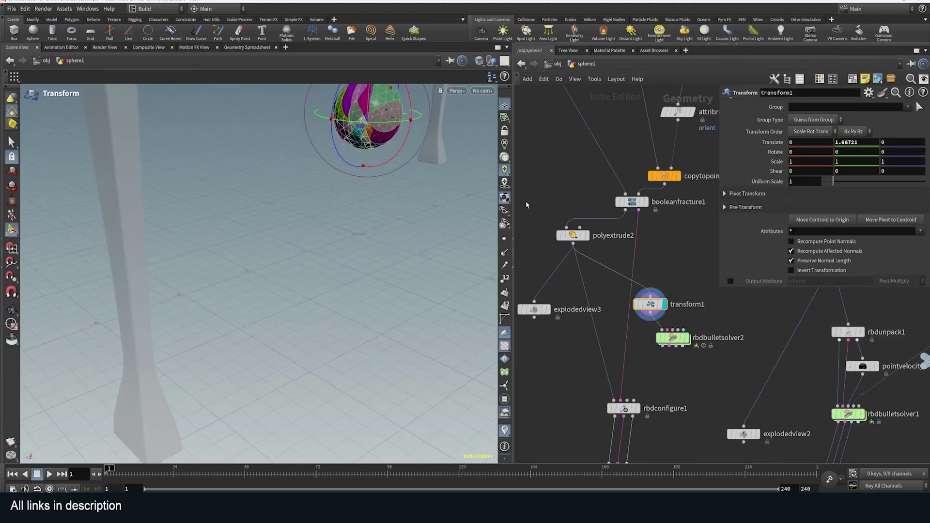
Set rbdbulletsolver2's Ground Type to Ground Plane and play the simulation, returning to the first frame
left_click(679, 342)
left_click(688, 339)
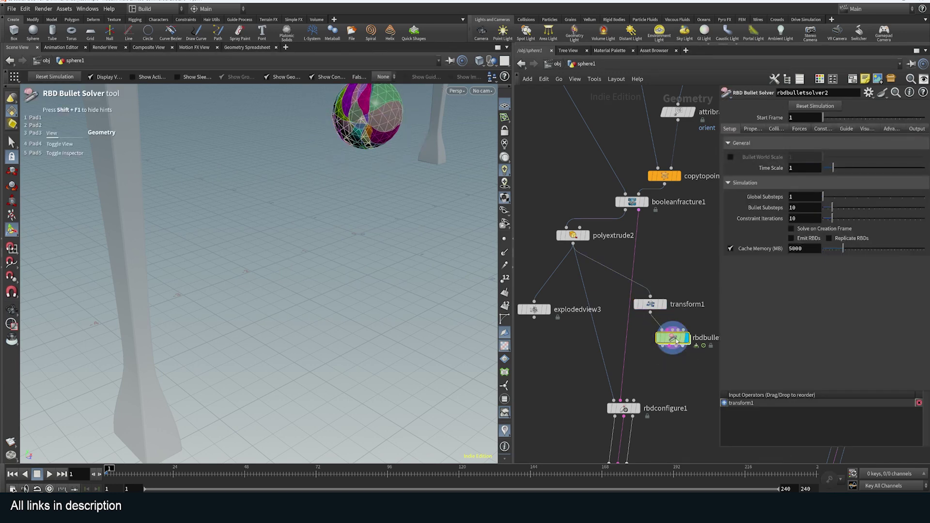
left_click(783, 128)
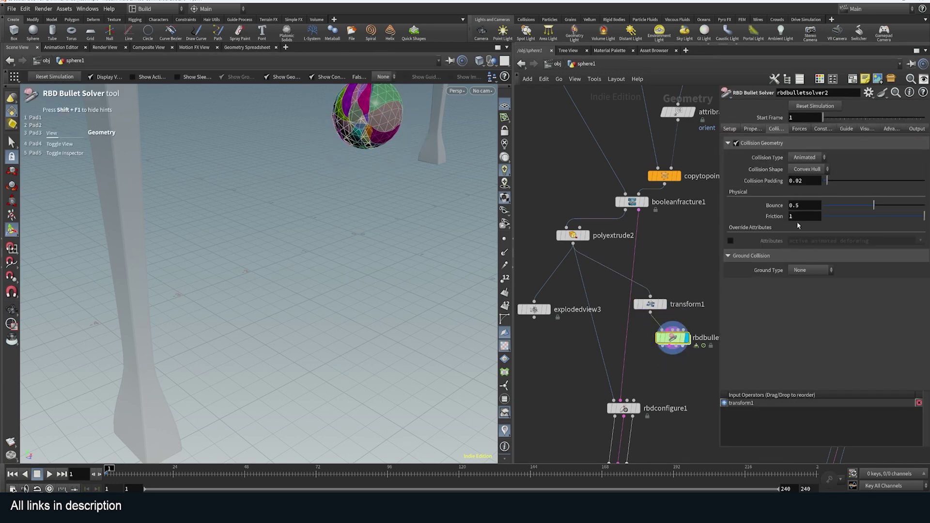
left_click(809, 289)
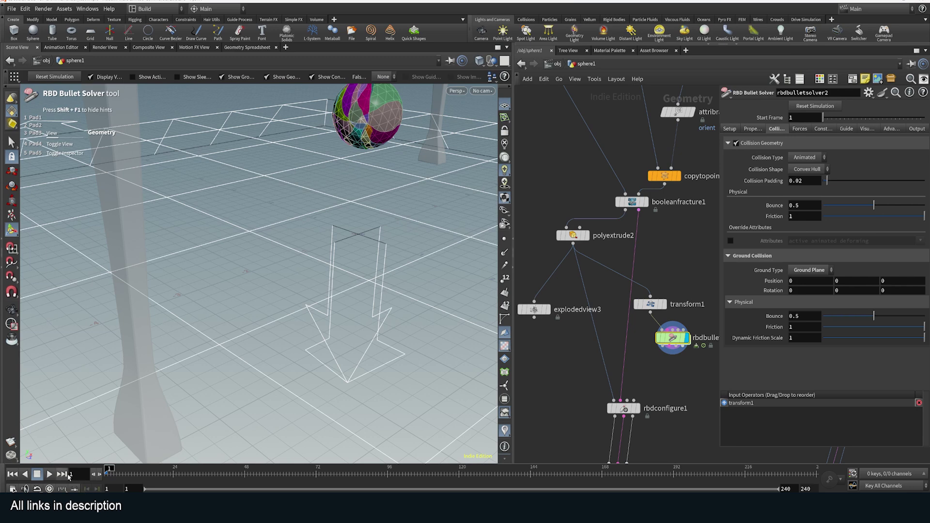
left_click(49, 474)
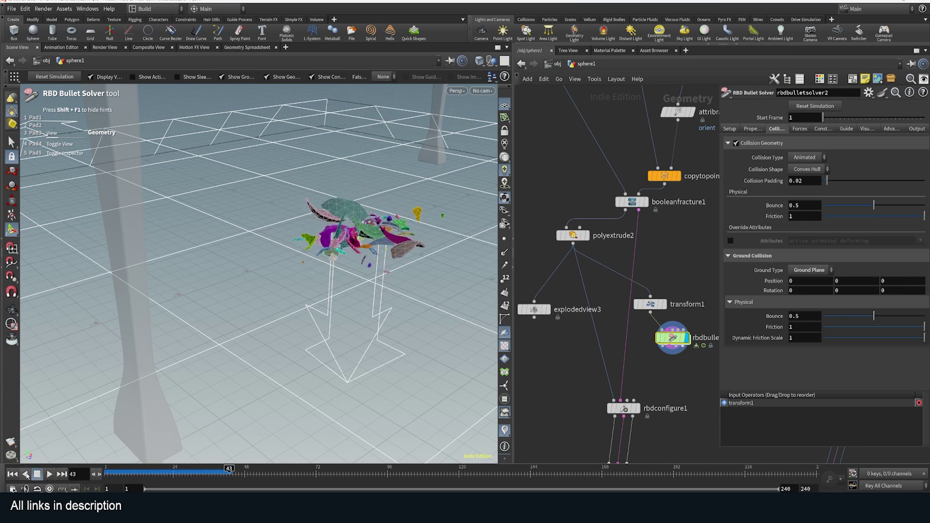
left_click(12, 474)
Delete the test nodes transform1 and rbdbulletsolver2, and move rbdconfigure1 closer to polyextrude2
left_click(651, 304, "shift")
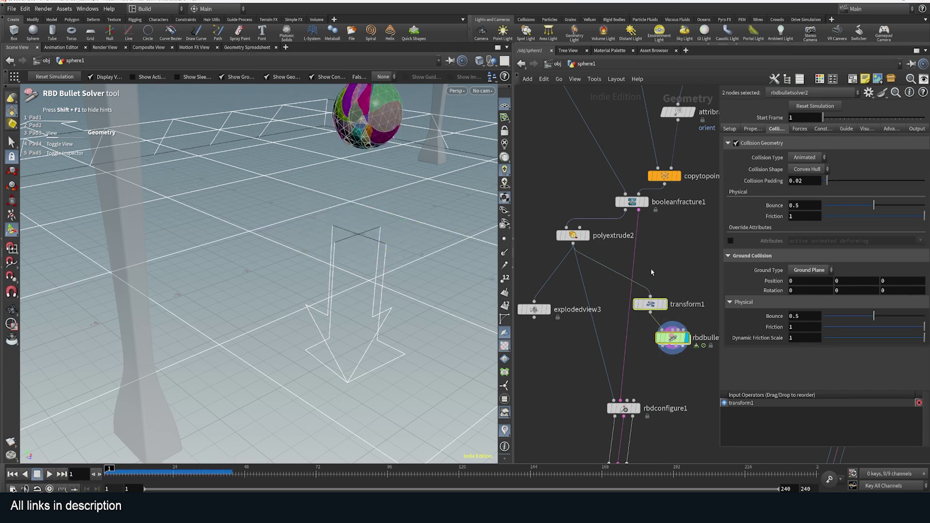
key("Delete")
middle_click_drag(671, 355, 673, 230)
left_click_drag(633, 284, 619, 222)
Display the polyextrude2 output and examine rbdconfigure1's Collision Shapes and Physical Attributes parameters
left_click(680, 222)
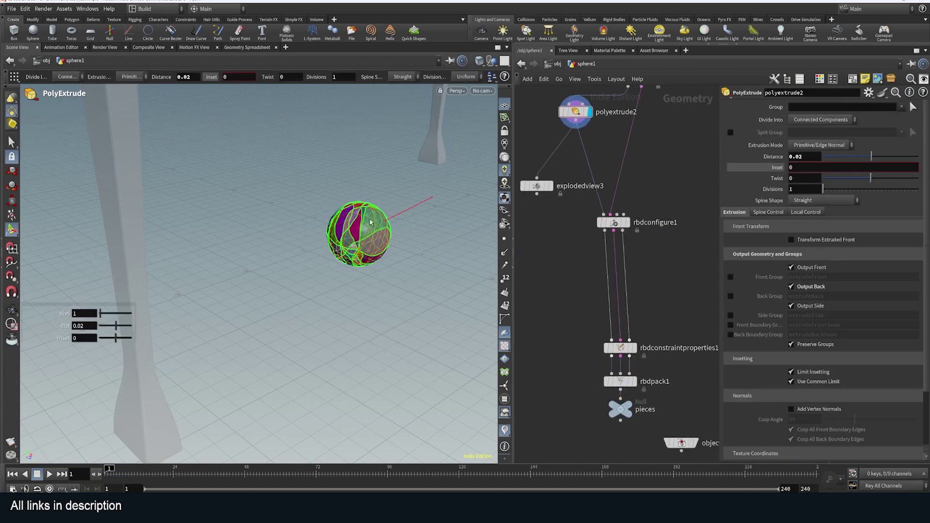
scroll(370, 222, "up", 3)
left_click(611, 223)
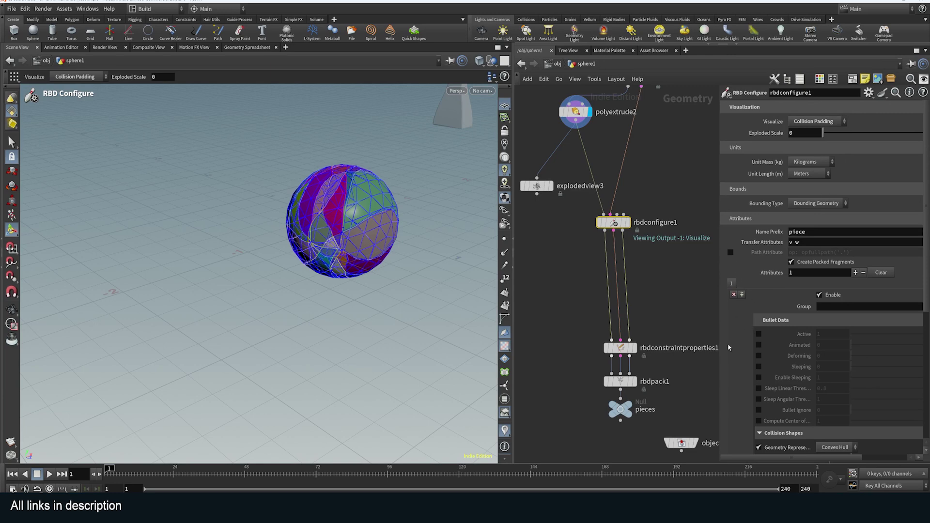
scroll(726, 364, "down", 5)
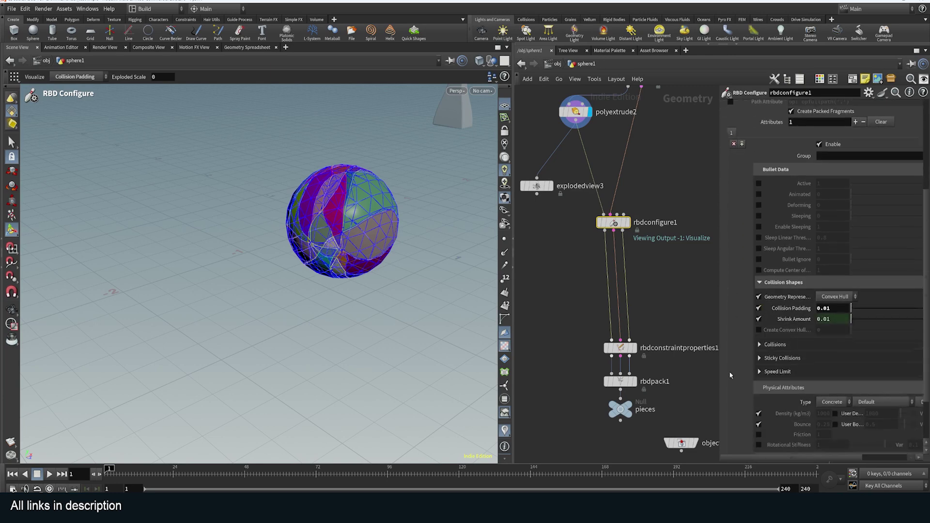
scroll(758, 361, "down", 1)
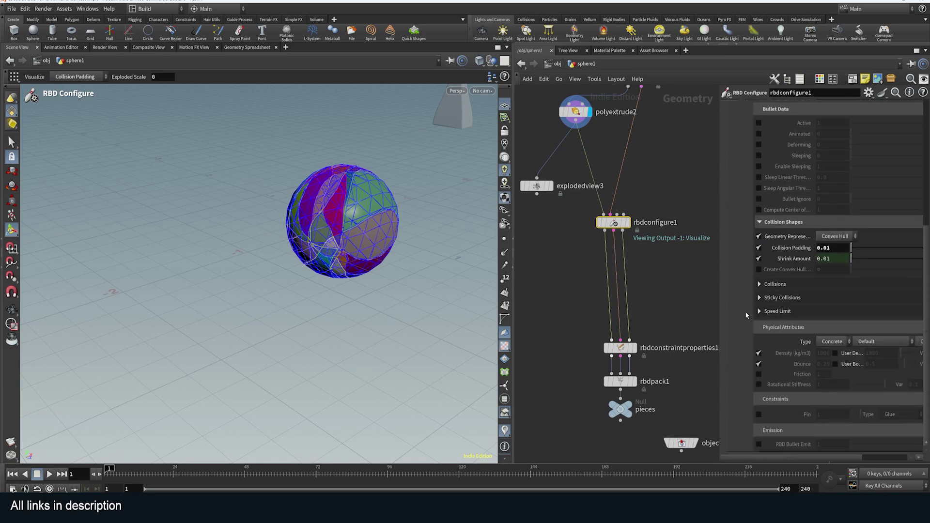
scroll(757, 311, "up", 3)
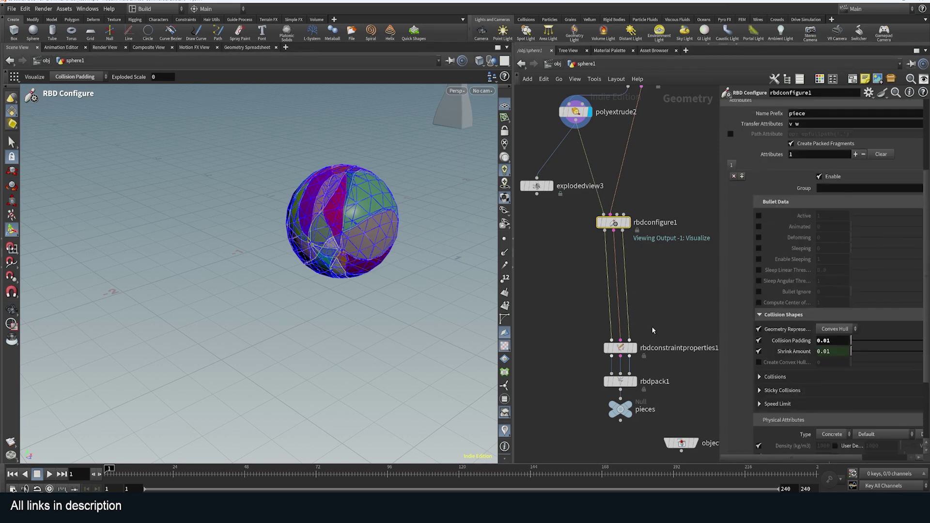
scroll(813, 276, "down", 3)
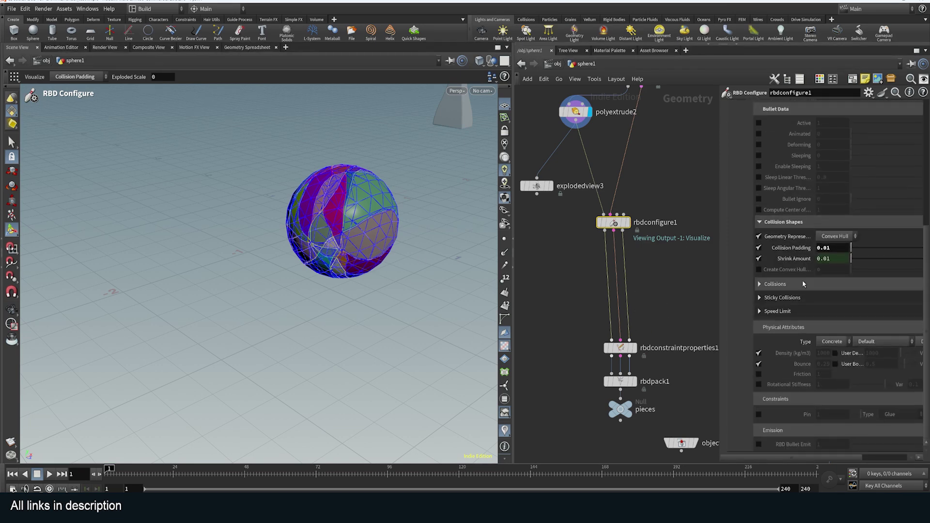
Move rbdconstraintproperties1 closer to rbdconfigure1 and display its output
left_click(677, 324)
scroll(671, 334, "up", 3)
left_click_drag(625, 344, 605, 245)
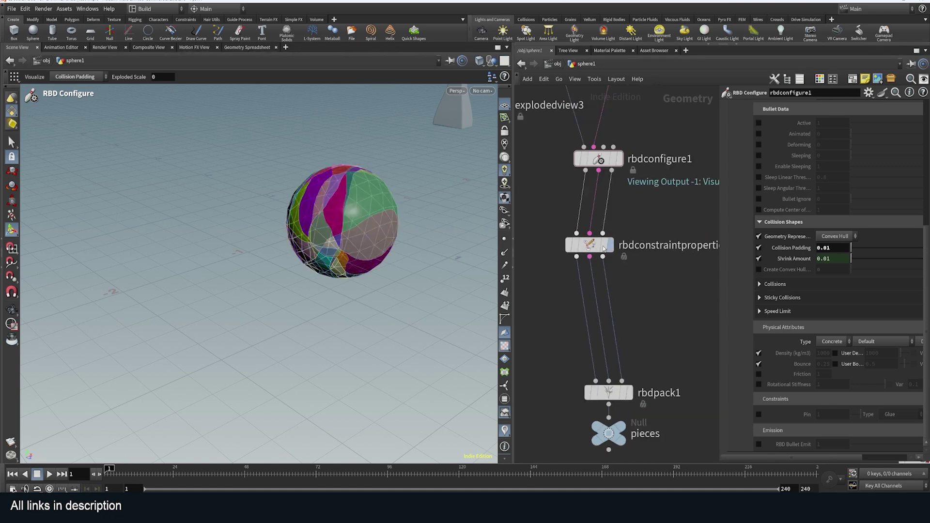
mouse_move(605, 243)
left_click(616, 218)
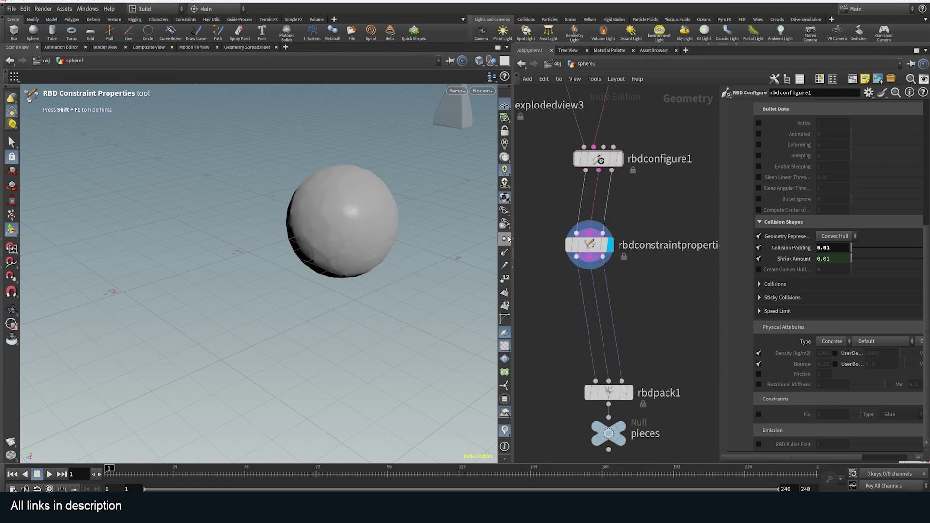
scroll(652, 345, "down", 2)
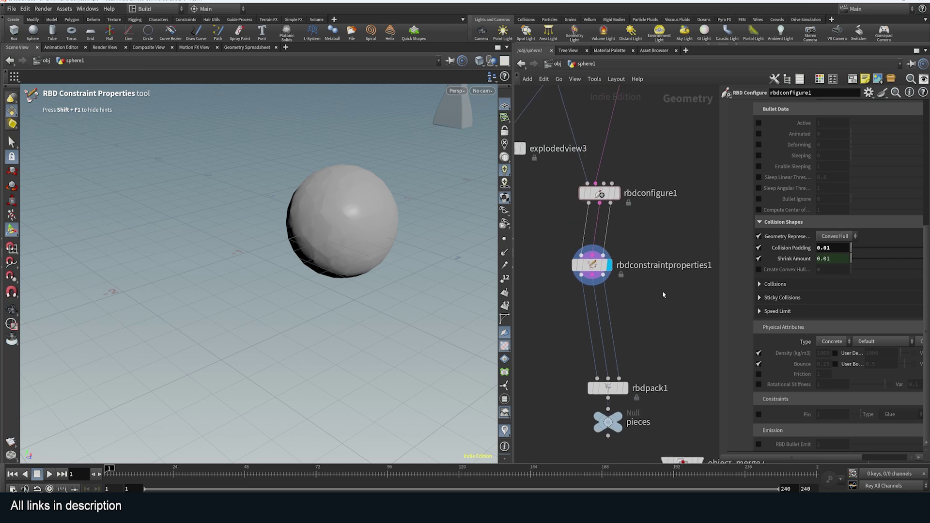
Add an RBD Bullet Solver node and connect rbdconstraintproperties1's three outputs to its first three inputs
key("Tab")
type("rd")
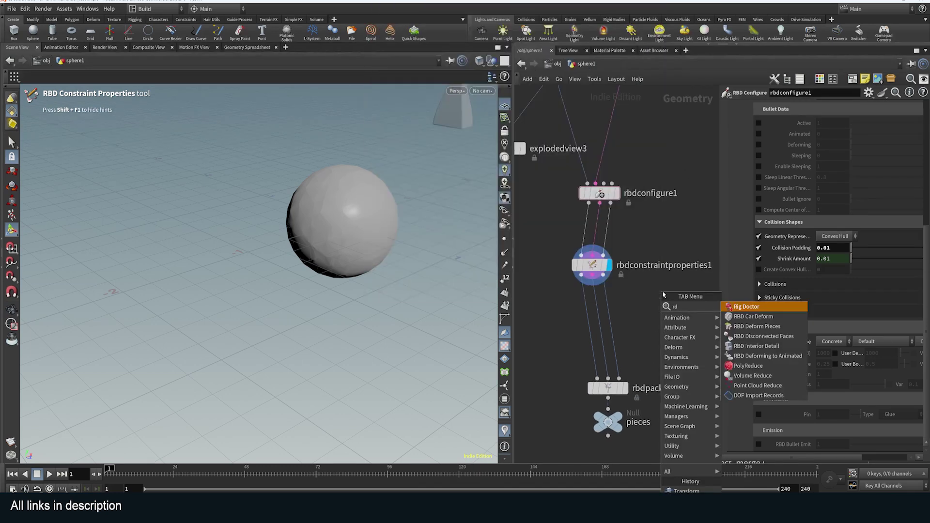
type("bd bul")
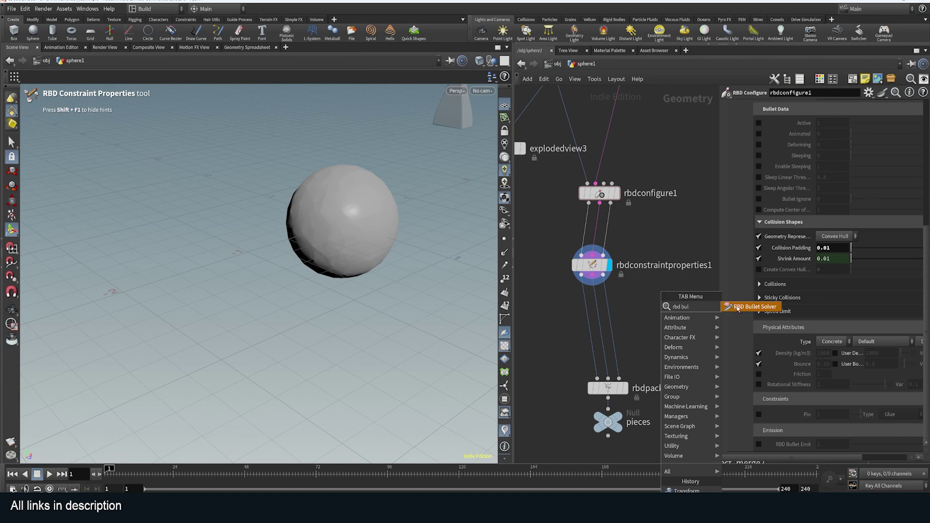
left_click(738, 308)
left_click(659, 319)
left_click_drag(587, 286, 649, 307)
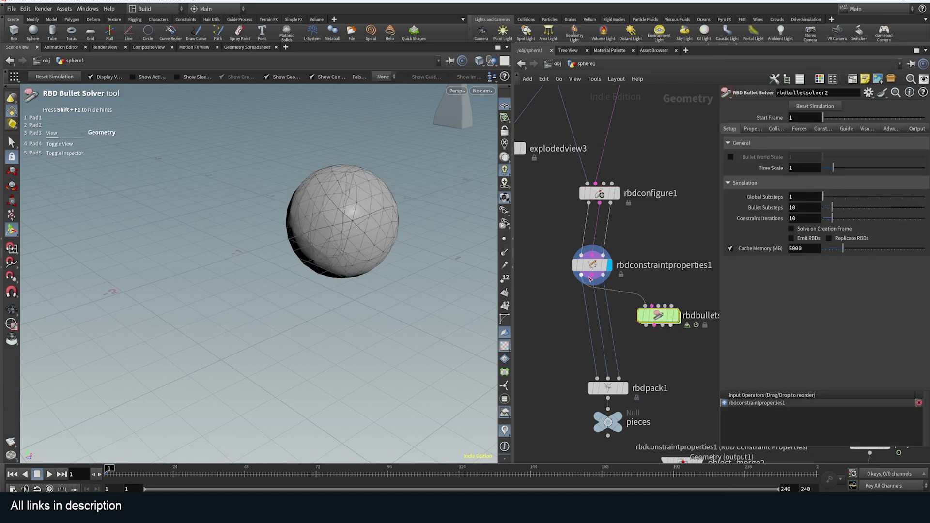
left_click(653, 305)
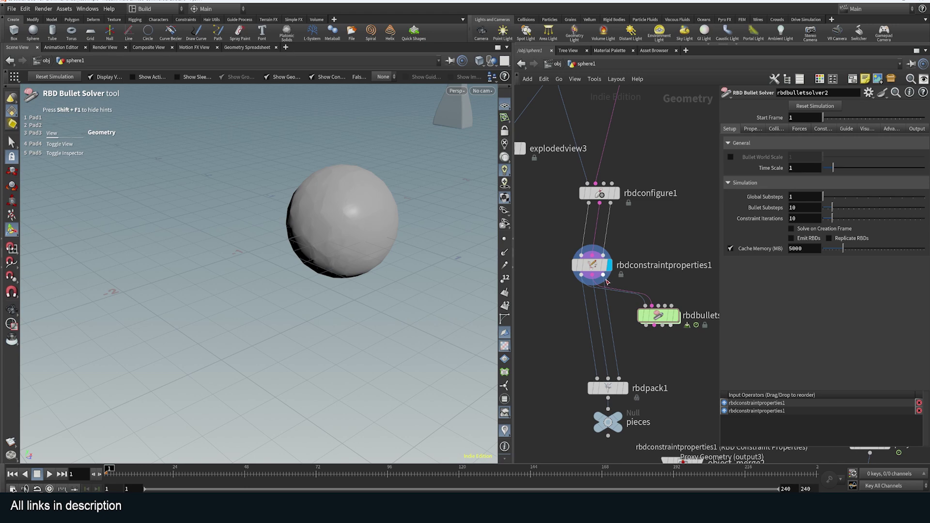
left_click(662, 304)
middle_click_drag(586, 137, 608, 226)
key("Tab")
key("Escape")
key("Tab")
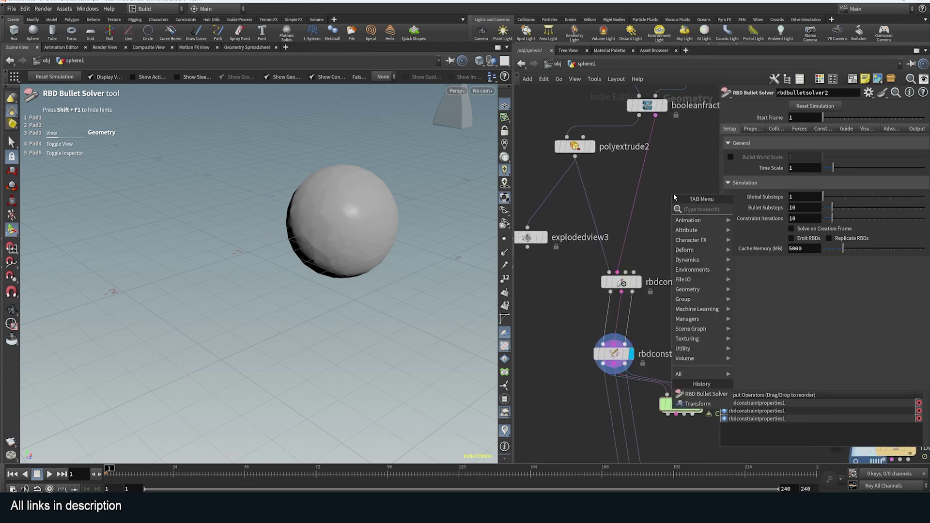
type("tra")
key("Escape")
middle_click_drag(645, 259, 644, 167)
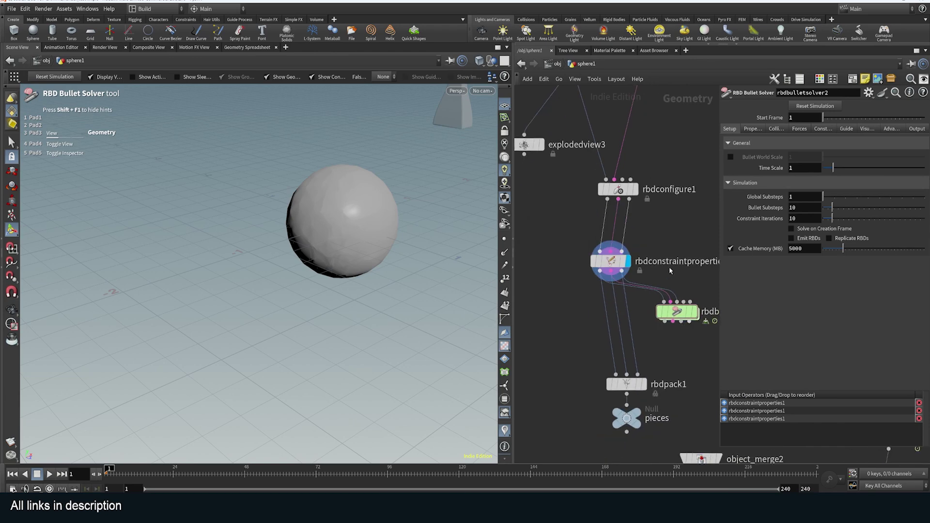
Insert an RBD Transform node between rbdconstraintproperties1 and rbdbulletsolver2
key("Tab")
type("rbd tra")
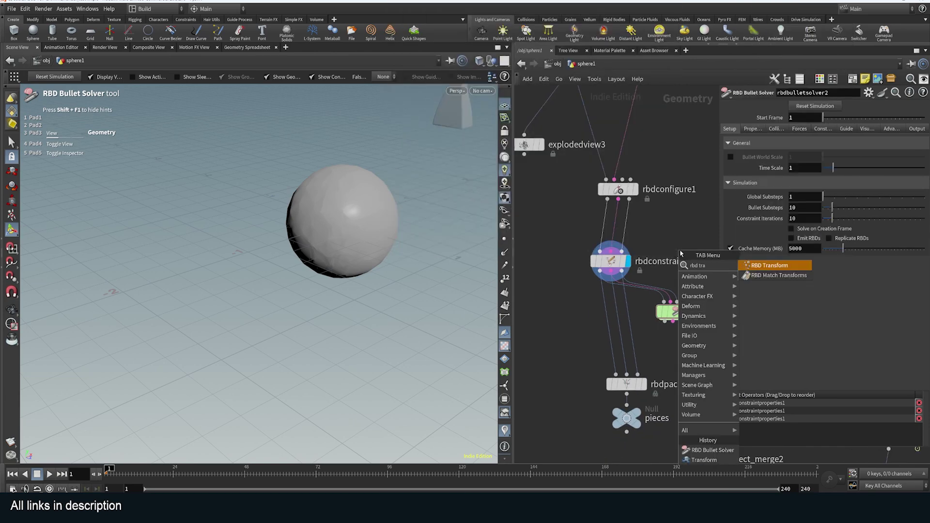
left_click(770, 265)
left_click(660, 302)
Raise the fractured sphere above the table by translating rbdxform1 about 6.89 units in Y
right_click_drag(405, 200, 339, 291)
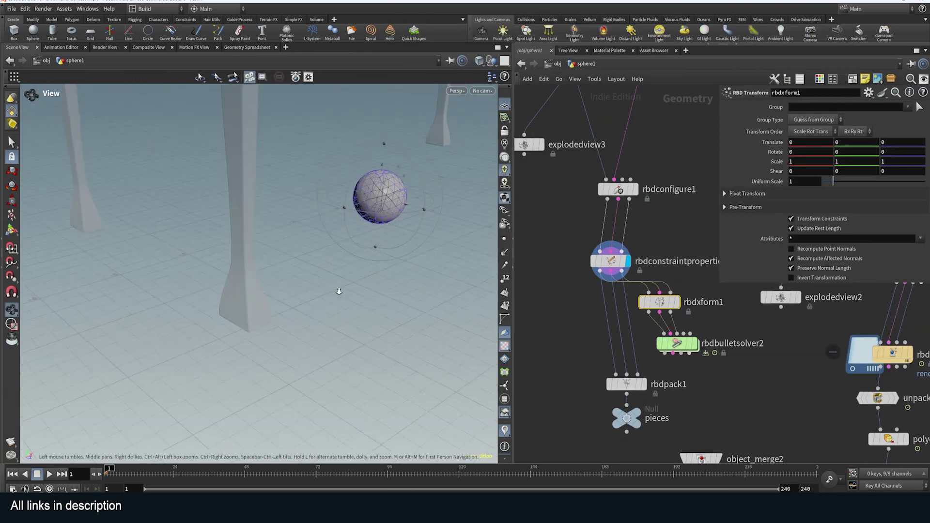
middle_click_drag(339, 291, 339, 360)
key("Return")
left_click_drag(364, 264, 394, 196)
key("Escape")
left_click_drag(434, 281, 421, 251)
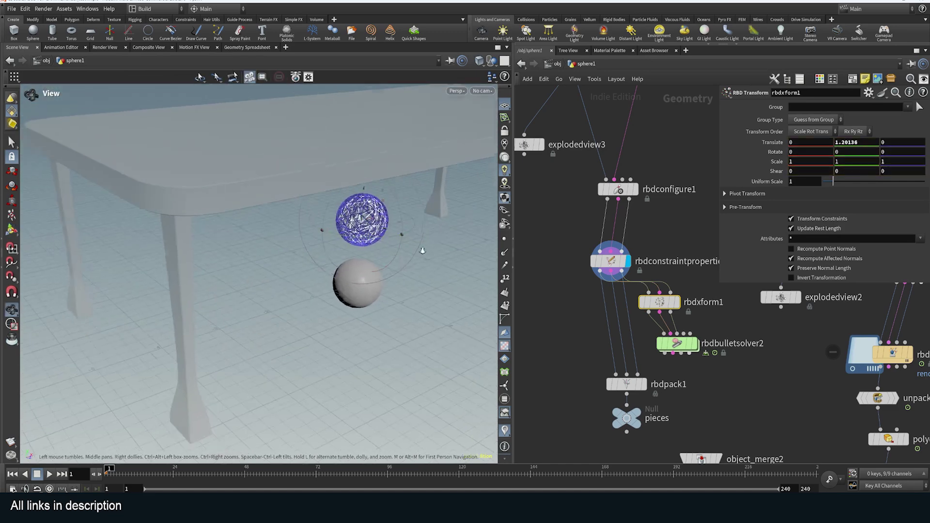
right_click_drag(422, 251, 365, 335)
key("Return")
left_click_drag(365, 335, 384, 146)
Duplicate the /obj/table object merge node beside rbdconfigure1 and connect the copy to rbdbulletsolver2's fourth input
middle_click_drag(757, 389, 670, 354)
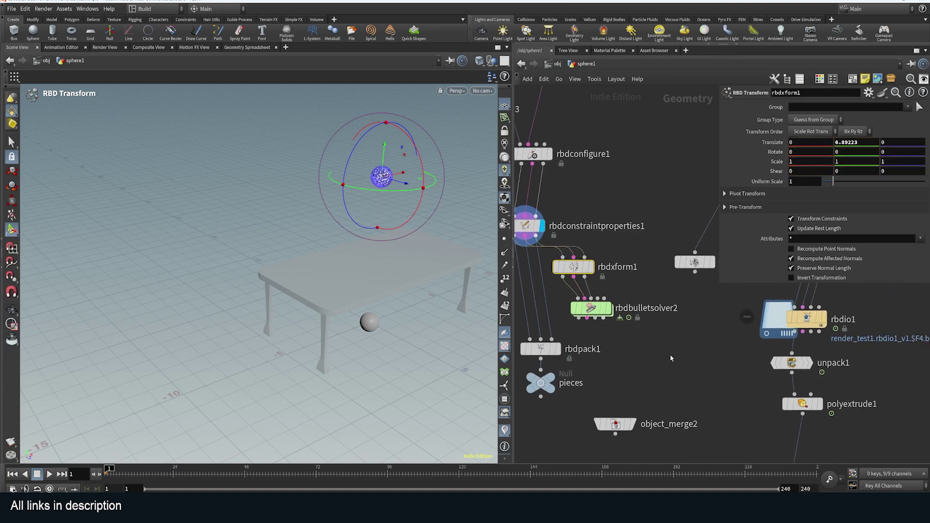
scroll(670, 354, "down", 3)
middle_click_drag(848, 302, 827, 415)
middle_click_drag(851, 385, 869, 396)
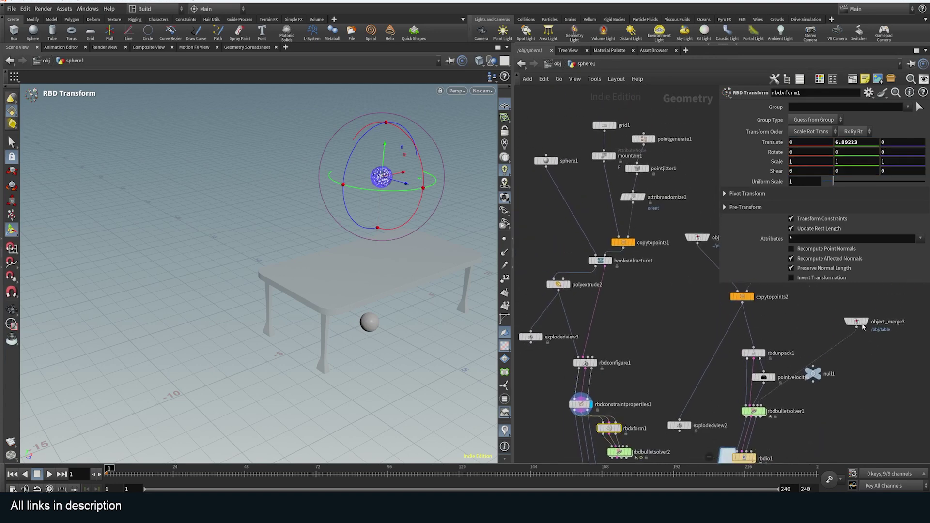
left_click_drag(858, 324, 648, 361, "alt")
scroll(642, 380, "up", 3)
middle_click_drag(642, 381, 658, 261)
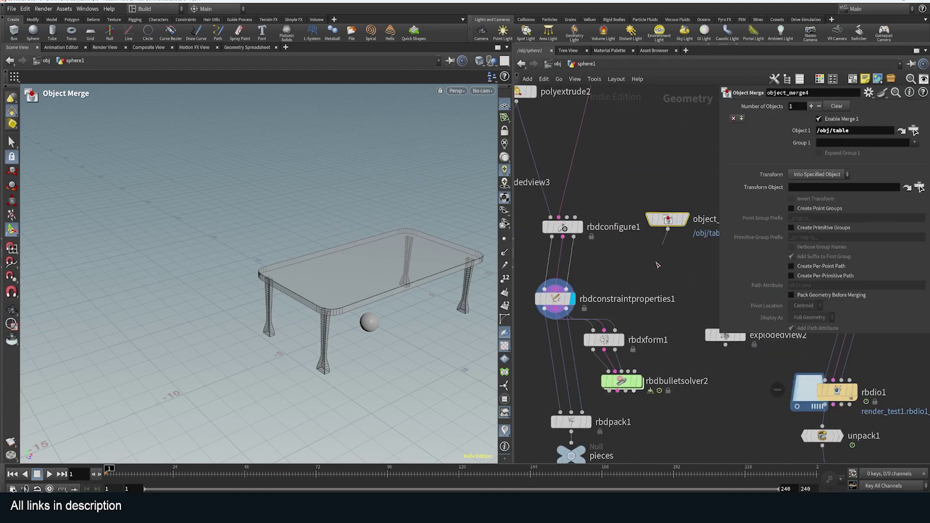
left_click_drag(667, 229, 628, 371)
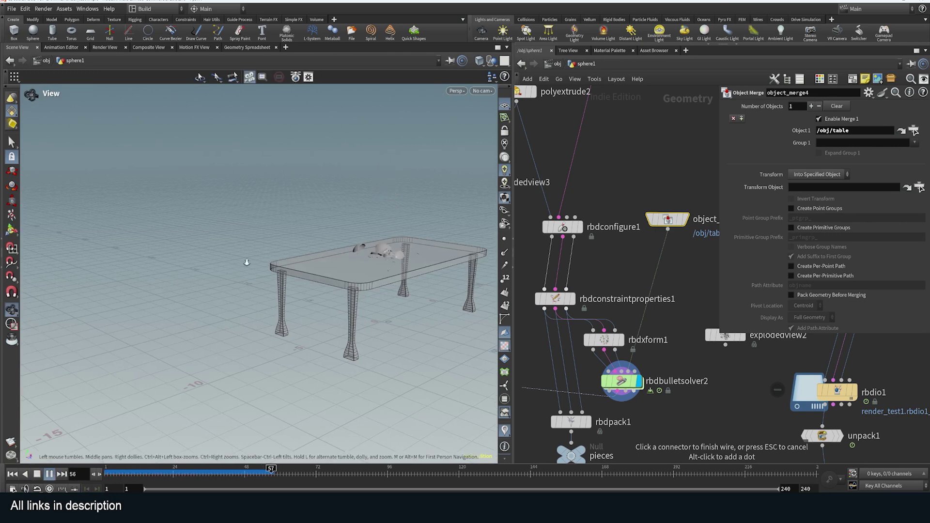
Play the rbdbulletsolver2 simulation and inspect the sphere's impact on the table up close, stopping playback partway through
right_click_drag(245, 264, 342, 257, "alt")
middle_click_drag(343, 258, 204, 316, "alt")
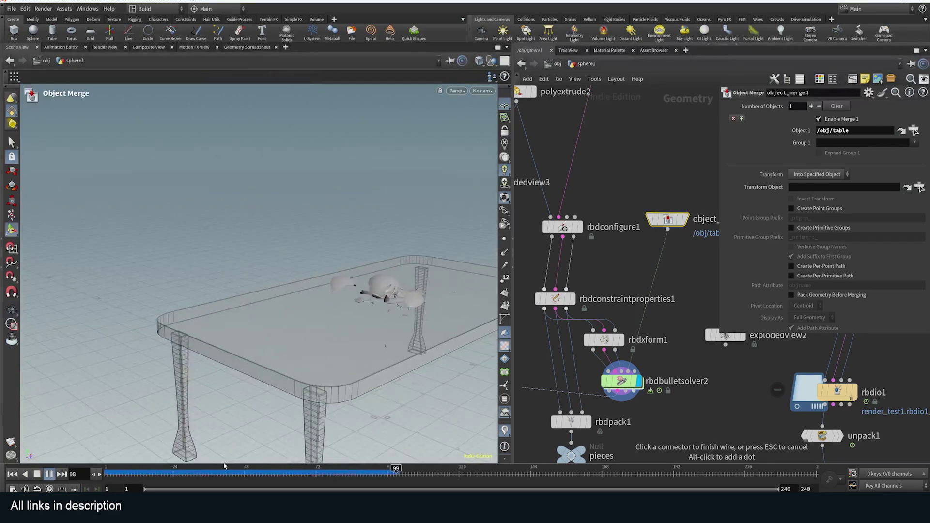
left_click(50, 474)
scroll(366, 277, "up", 3)
scroll(382, 283, "up", 3)
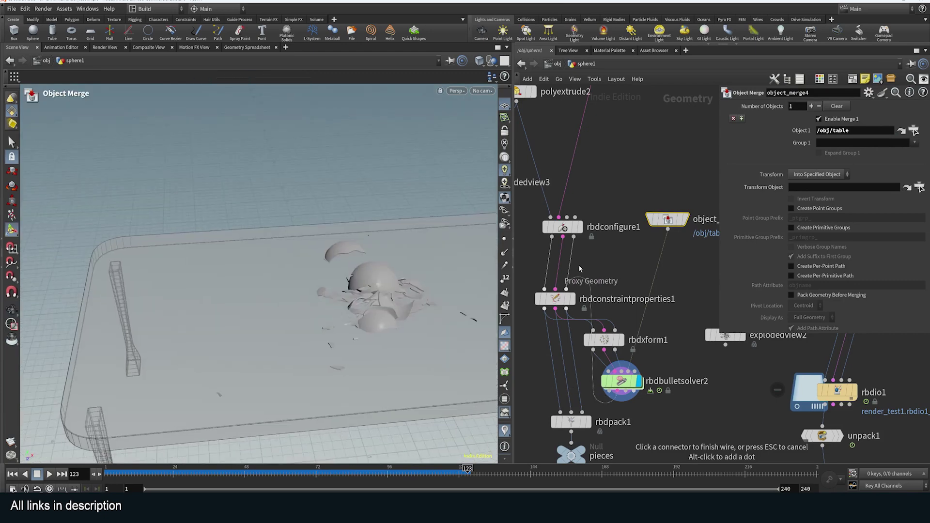
Bypass rbdconfigure1 and inspect the broken pieces from several angles
middle_click_drag(604, 268, 640, 268)
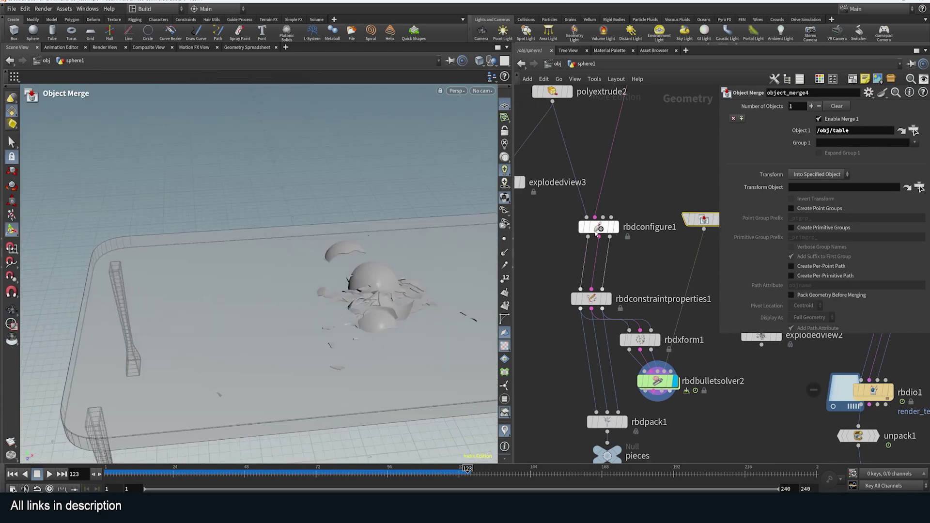
left_click(601, 227)
left_click_drag(374, 298, 374, 359, "alt")
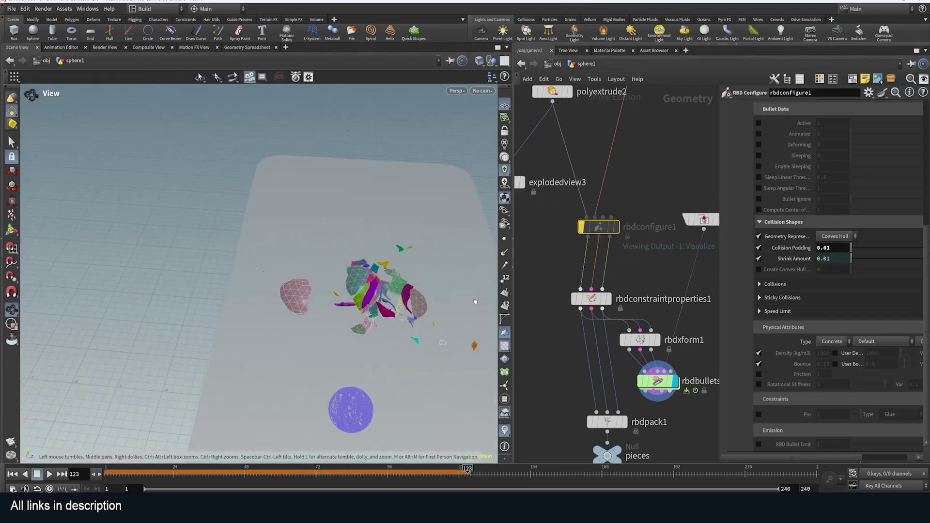
scroll(368, 296, "up", 3)
left_click_drag(368, 296, 339, 250, "alt")
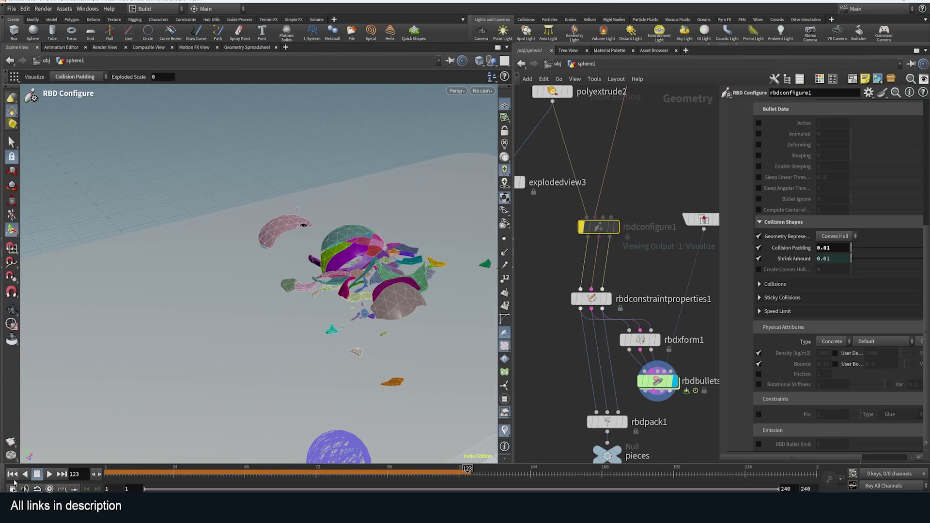
Replay the simulation from frame 1 with rbdconfigure1 bypassed and examine how the pieces scatter
left_click(13, 474)
scroll(245, 364, "down", 5)
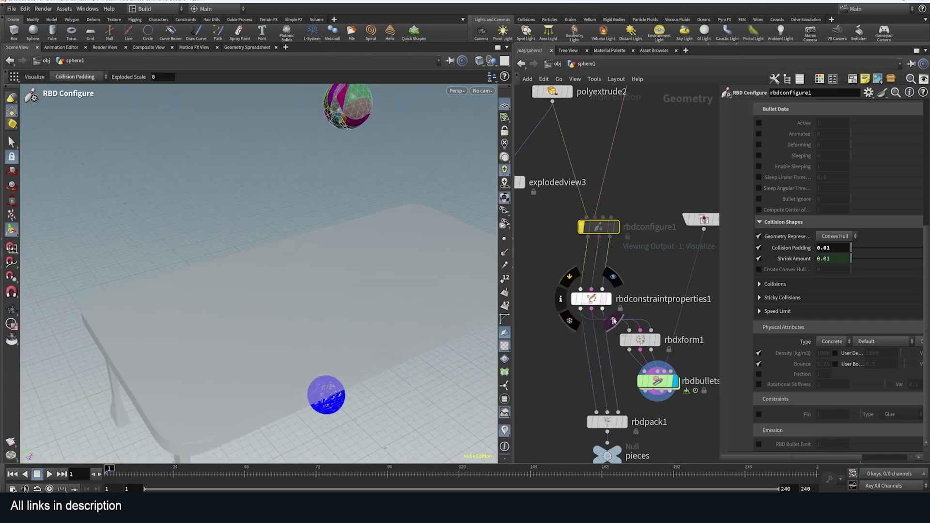
scroll(395, 307, "down", 2)
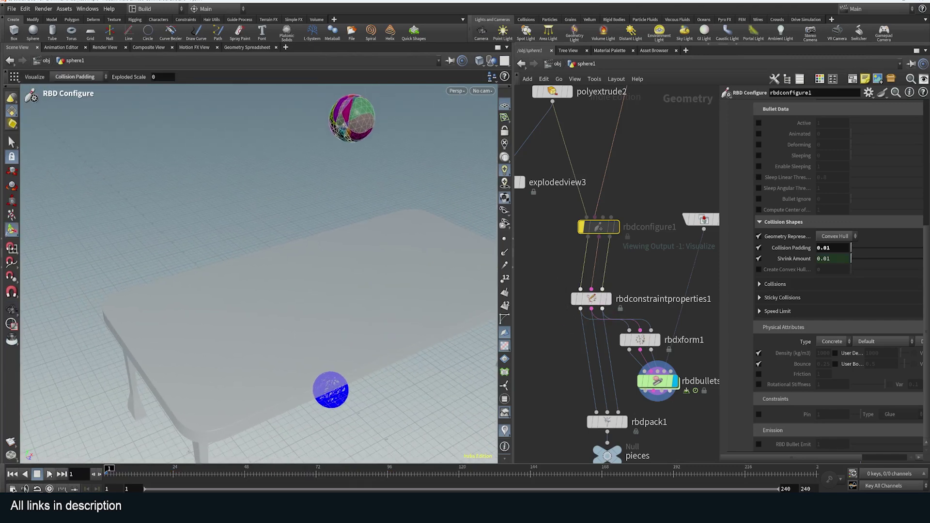
left_click(49, 474)
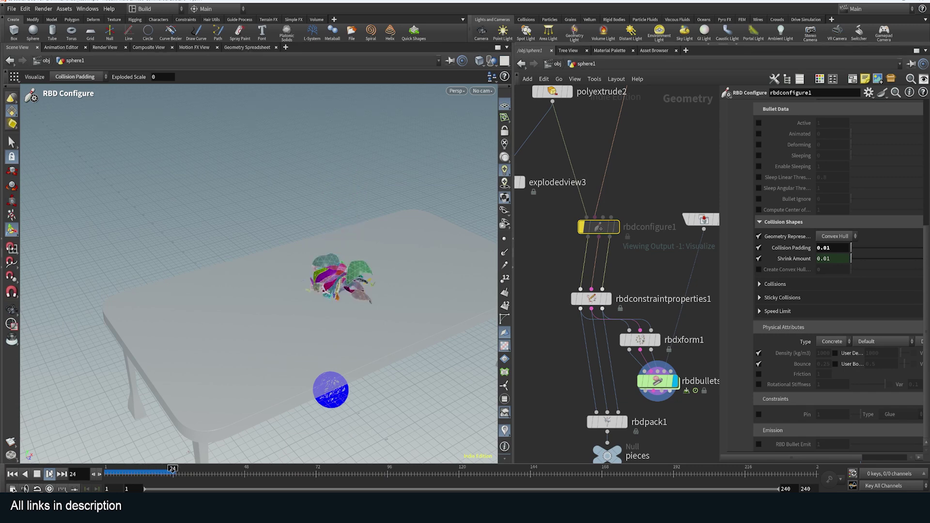
left_click_drag(270, 378, 406, 303, "alt")
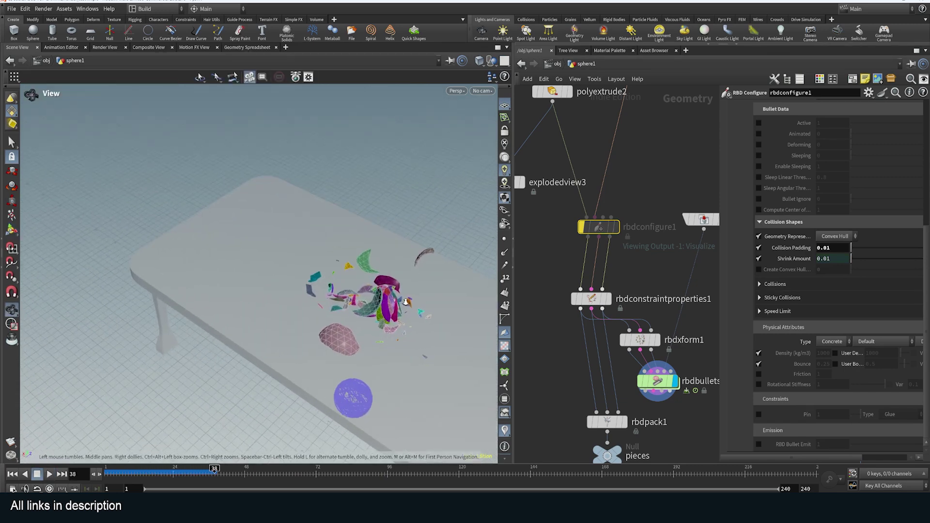
scroll(397, 308, "up", 1)
scroll(392, 312, "down", 2)
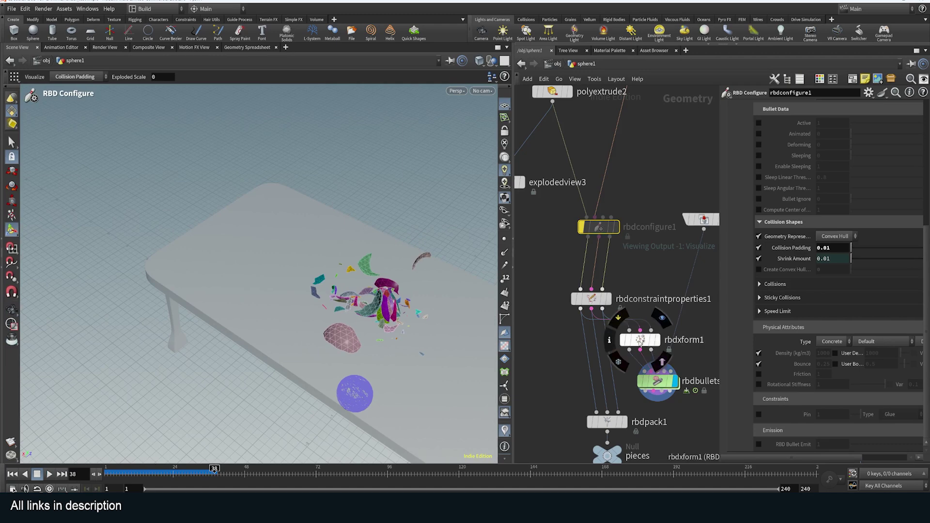
Bypass the rbdconstraintproperties1 node as well
left_click(640, 340)
left_click(630, 310)
key("q")
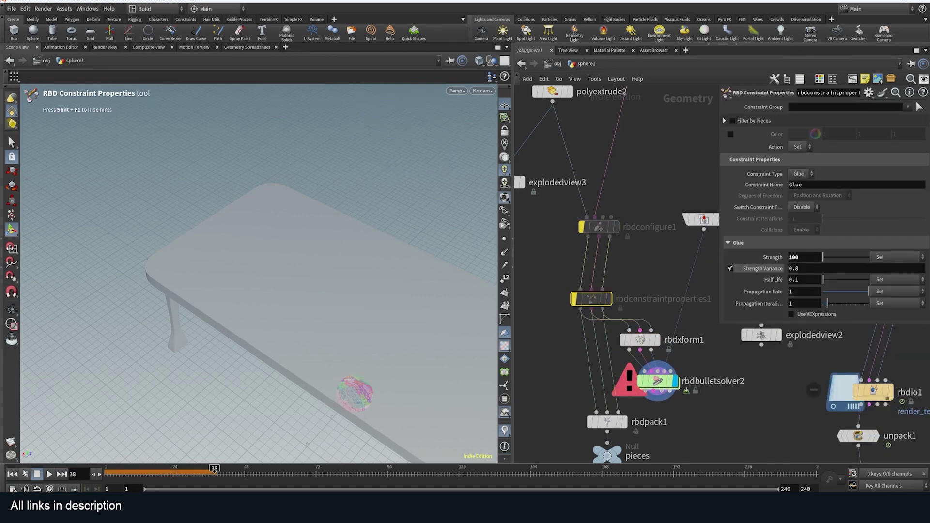
Replay the simulation from frame 1 without the constraint properties and watch how the sphere breaks
left_click(15, 474)
right_click_drag(386, 283, 320, 272, "alt")
left_click_drag(320, 272, 370, 245, "alt")
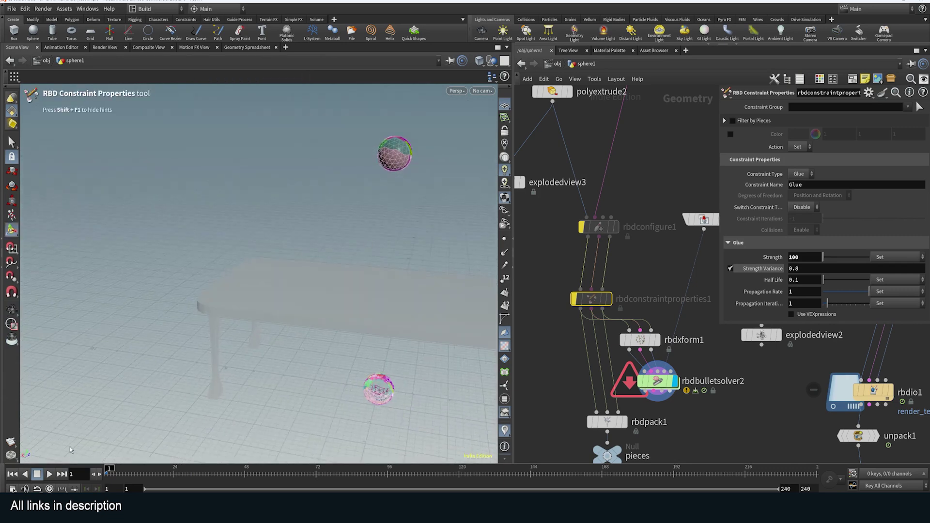
left_click(49, 474)
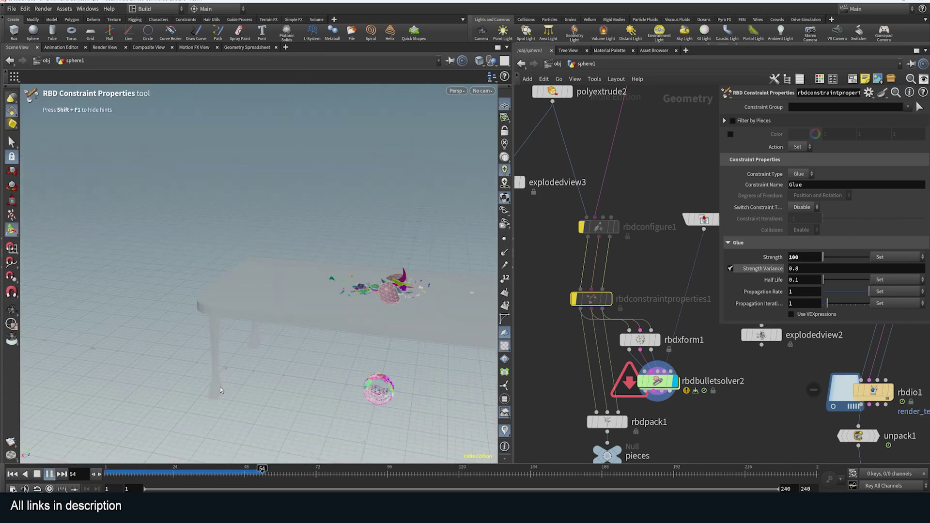
left_click(49, 475)
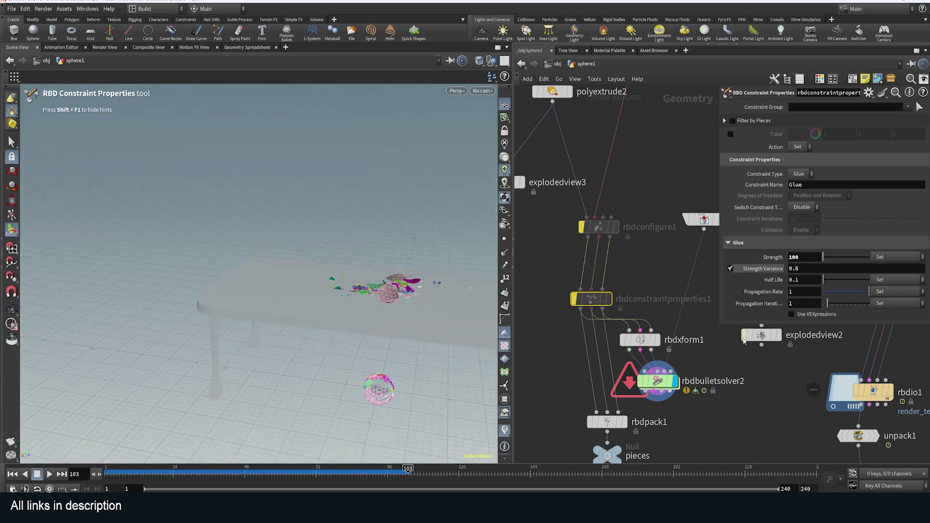
Display the grid2 output in the emission network and examine the plane above the table
middle_click_drag(688, 429, 553, 428)
scroll(578, 405, "up", 1)
scroll(705, 376, "down", 2)
middle_click_drag(629, 356, 589, 445)
scroll(630, 332, "down", 5)
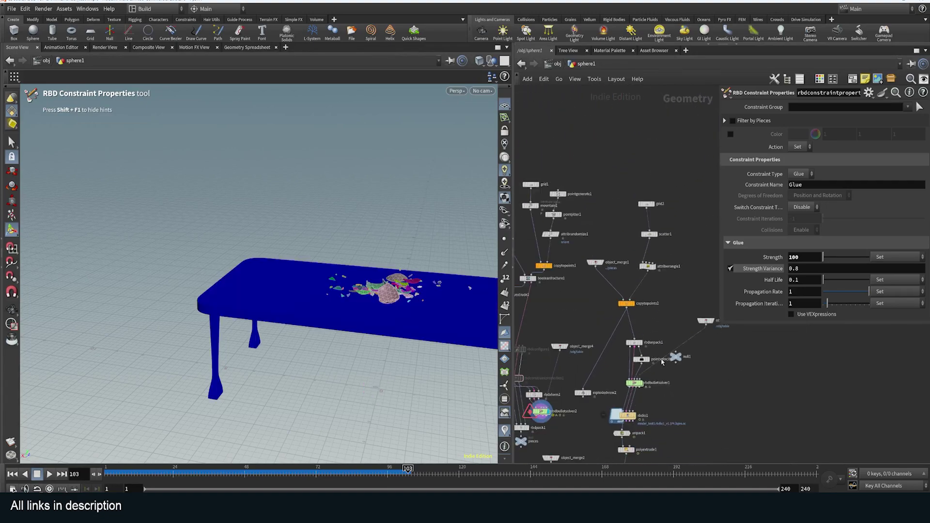
scroll(654, 349, "up", 5)
middle_click_drag(646, 343, 694, 391)
scroll(693, 390, "down", 5)
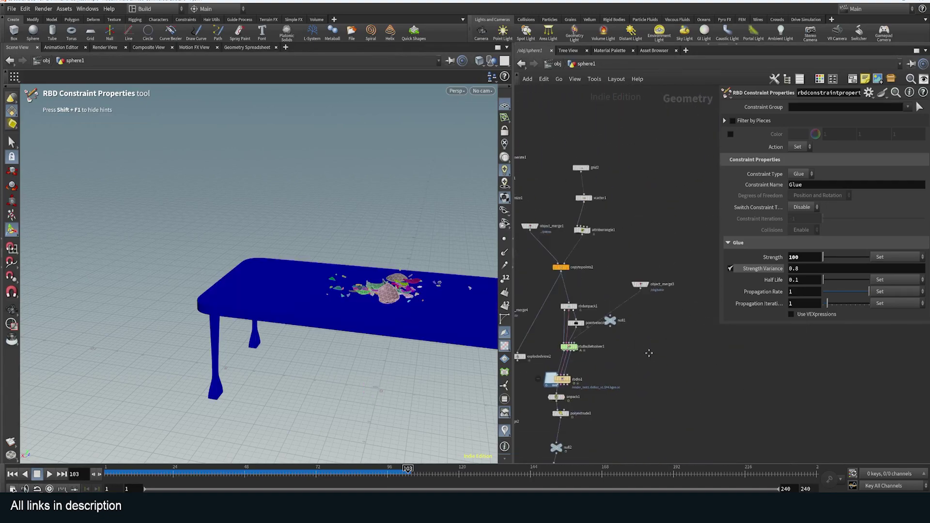
scroll(682, 357, "up", 5)
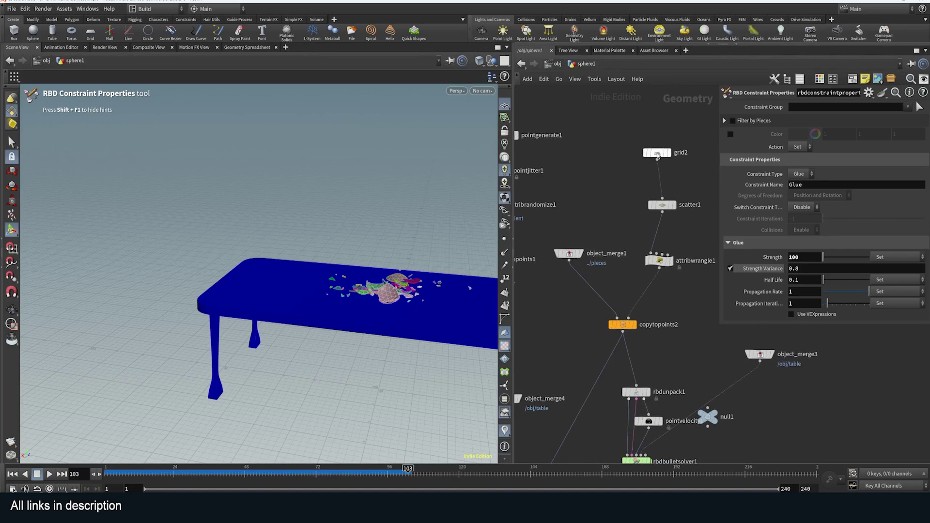
left_click(668, 153)
left_click_drag(325, 204, 384, 222, "alt")
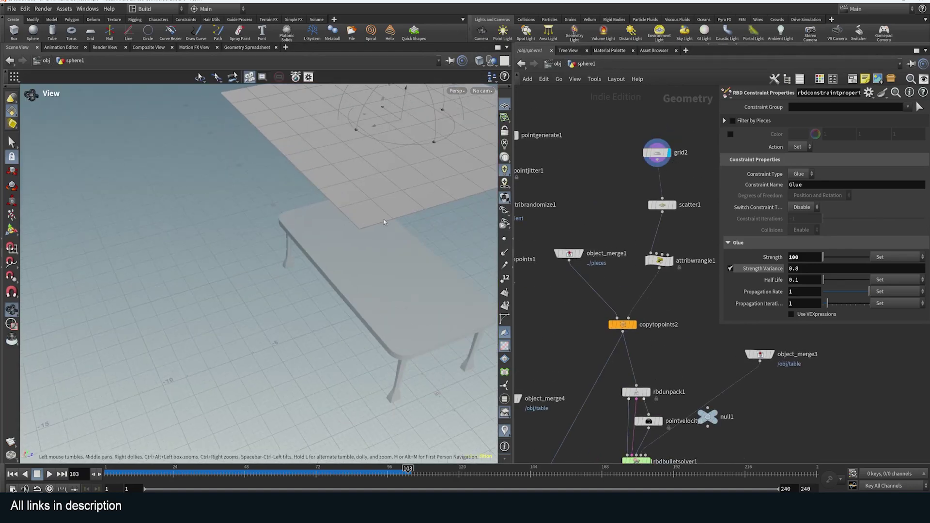
key("Return")
Display the scatter1 output and examine its Force Total Count and Global Seed expressions
scroll(711, 218, "up", 2)
left_click(674, 205)
left_click(662, 205)
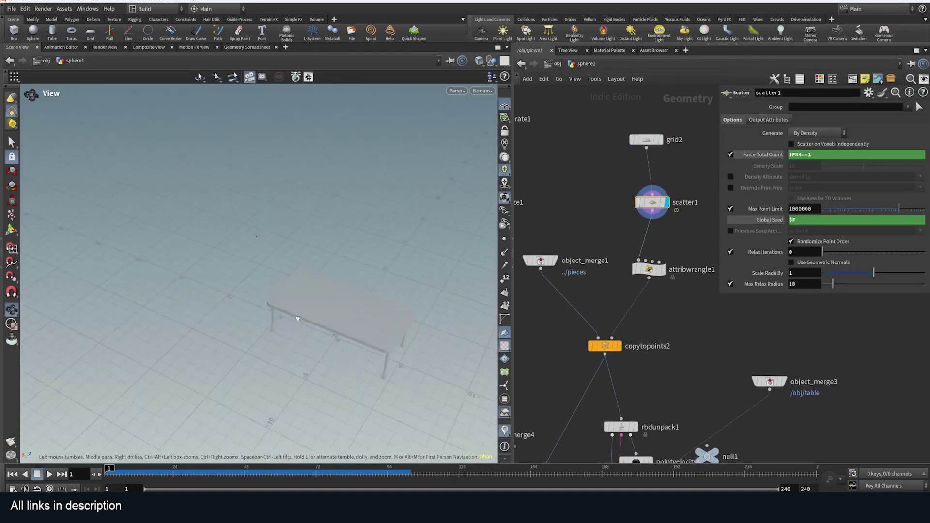
left_click_drag(297, 318, 305, 312, "alt")
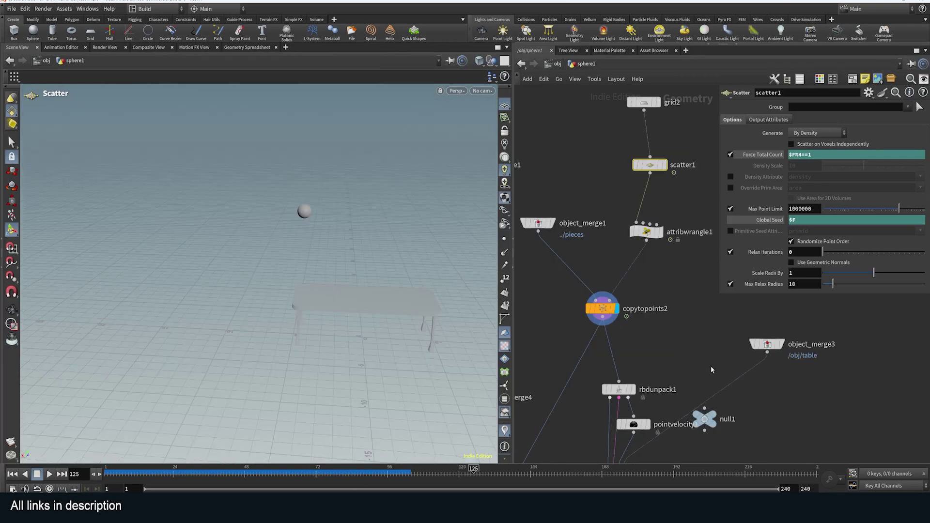
Play the copytopoints2 output from frame 1 to check how the sphere is emitted over time
scroll(711, 369, "down", 2)
left_click(12, 475)
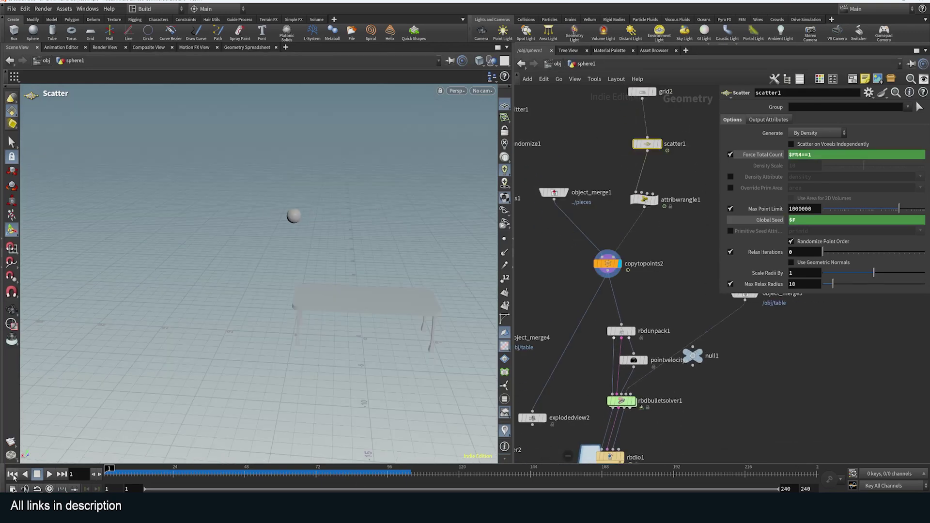
left_click(50, 475)
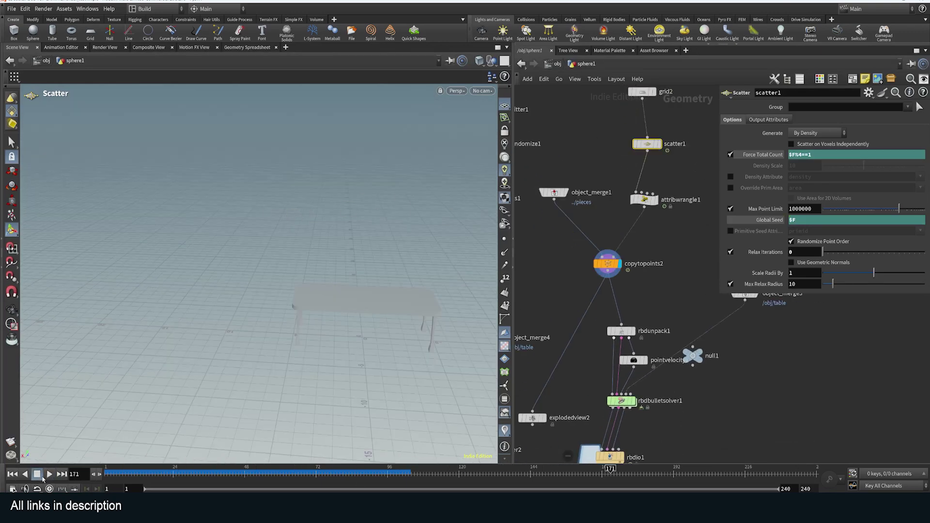
Set scatter1's Force Total Count to ($F%4==1)+2 and start playback from frame 1
middle_click_drag(600, 299, 587, 355)
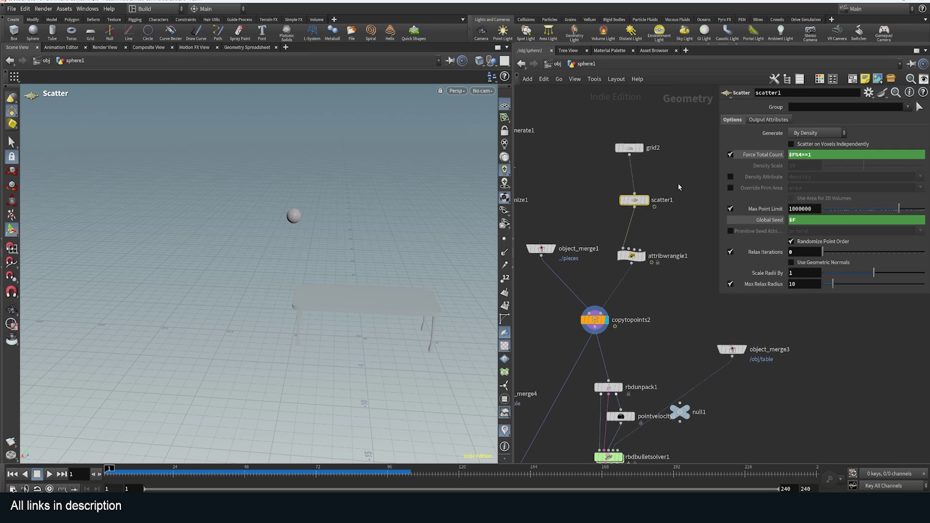
left_click(773, 154)
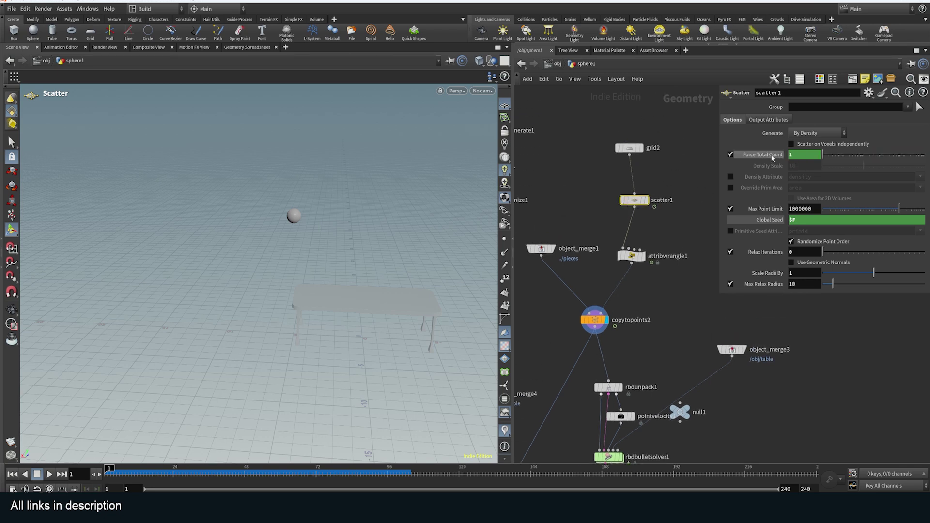
left_click(771, 158)
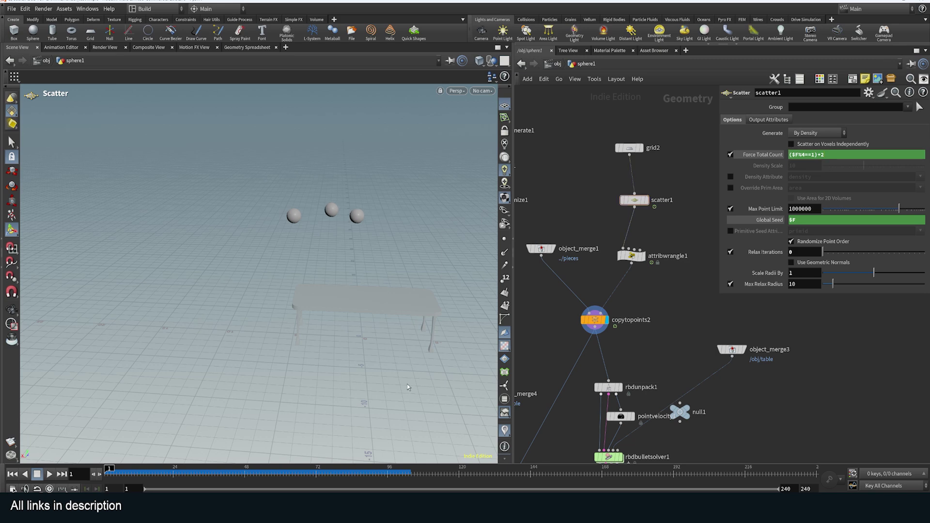
left_click(49, 475)
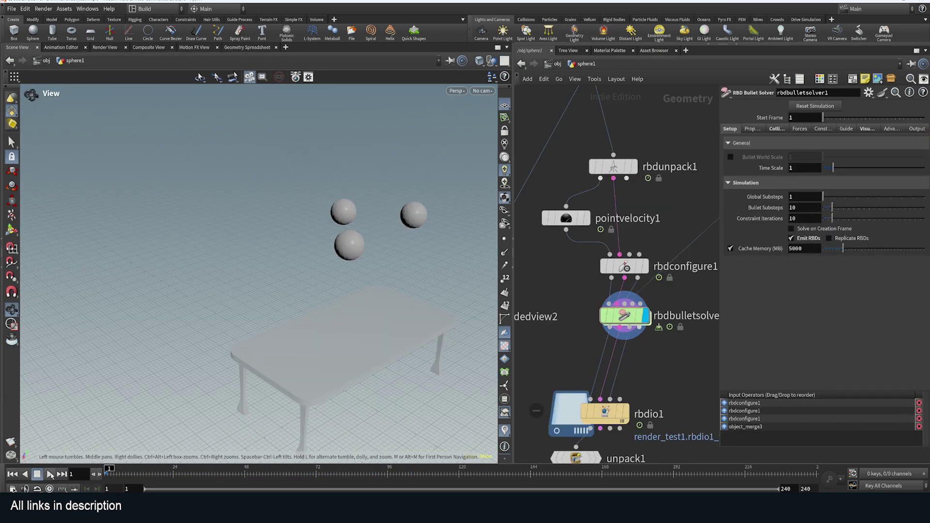
Play the rbdbulletsolver1 simulation to check the falling spheres breaking on the table, and return to frame 1
left_click(50, 474)
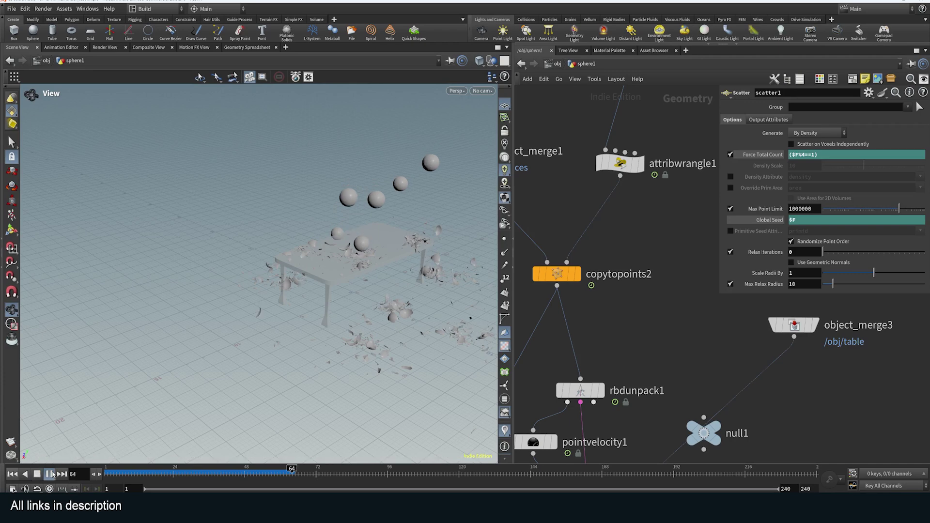
left_click(12, 474)
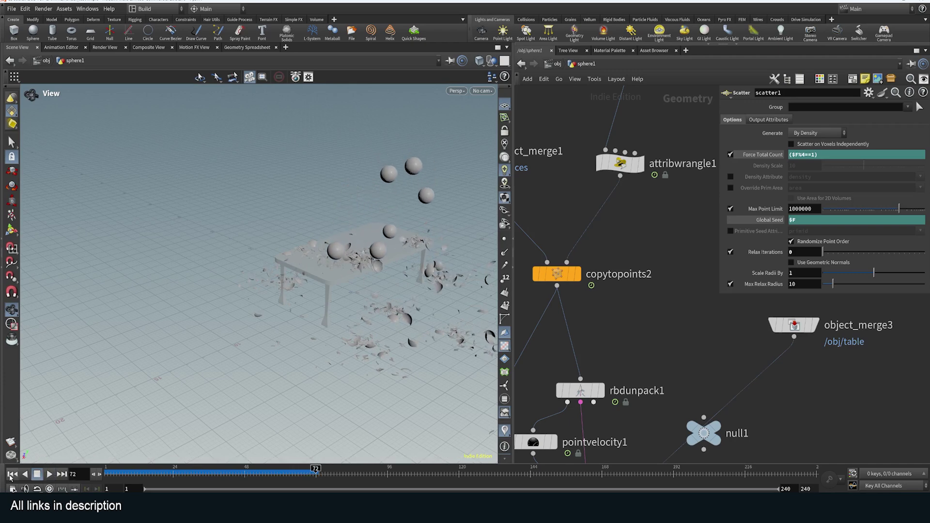
Set rbdconstraintproperties1's glue Strength to 4293, play the simulation, and return to frame 1
scroll(608, 353, "down", 1)
middle_click_drag(518, 355, 804, 325)
middle_click_drag(662, 363, 668, 203)
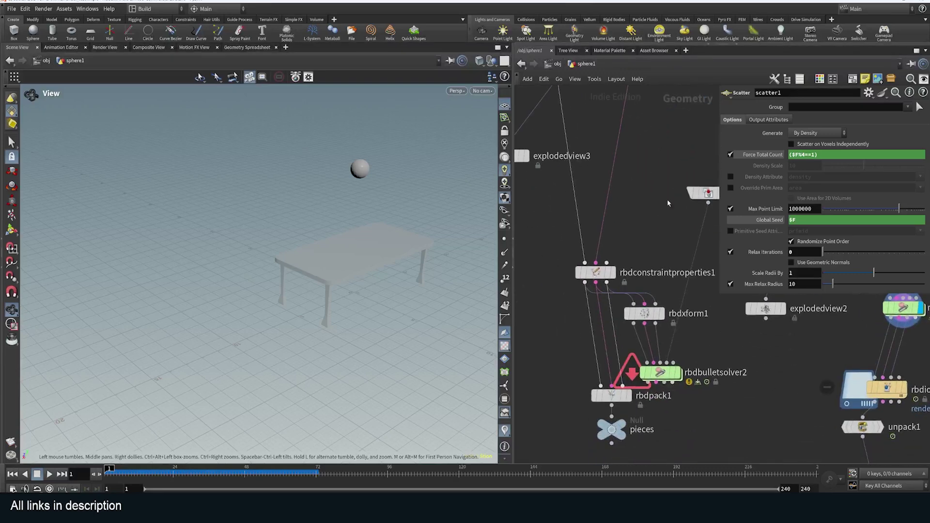
left_click(612, 275)
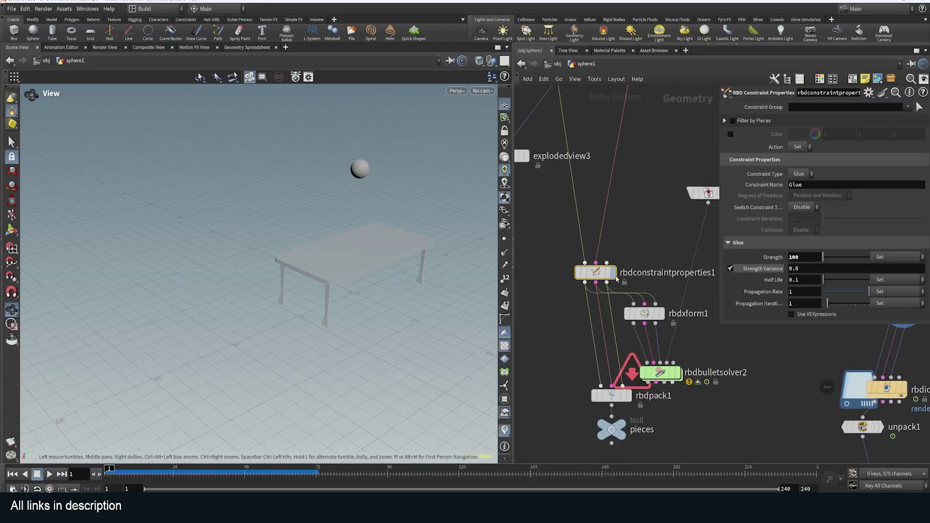
left_click(833, 258)
middle_click_drag(775, 390, 528, 395)
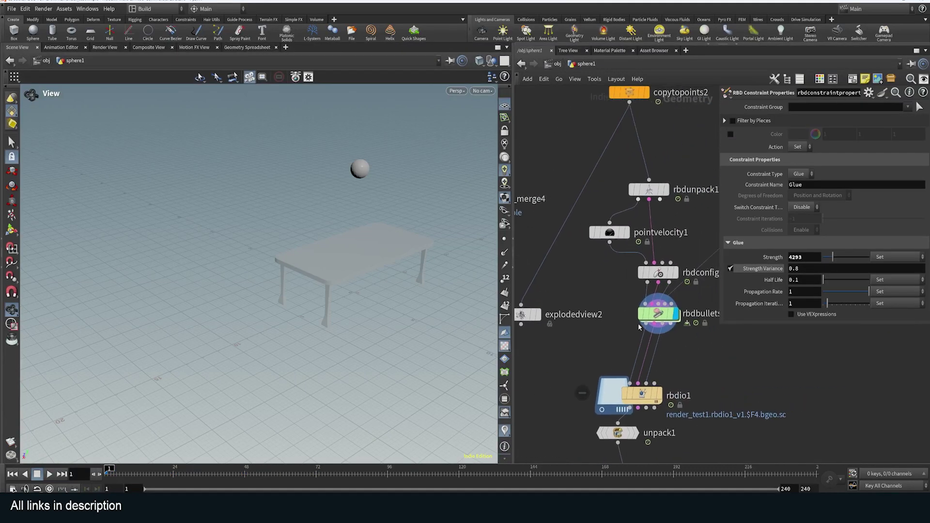
left_click(49, 475)
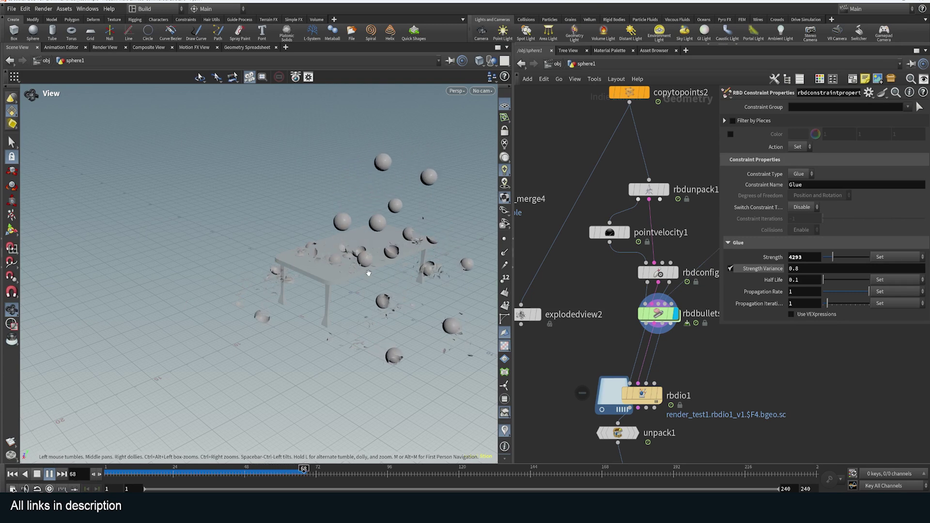
key("ctrl+Up")
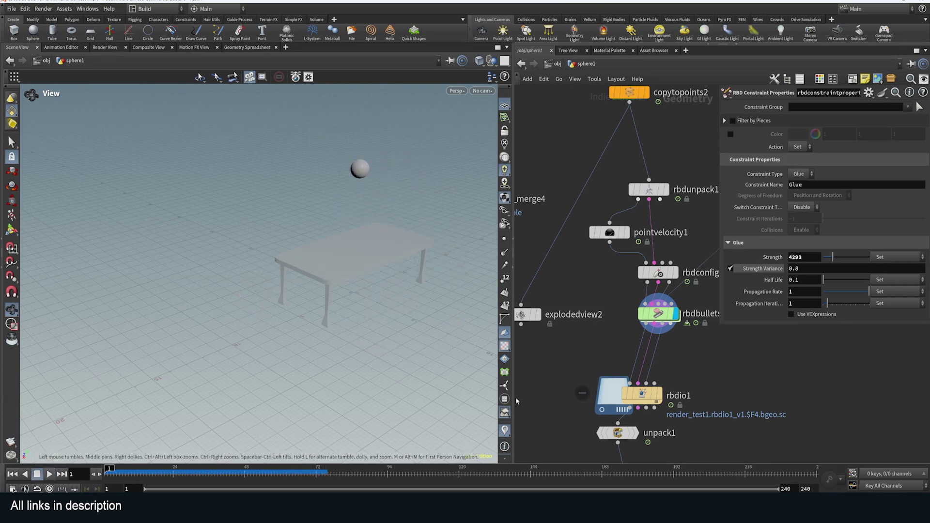
Raise rbdconstraintproperties1's glue Strength to 10995 and play the simulation to compare the breakage
middle_click_drag(515, 396, 741, 383)
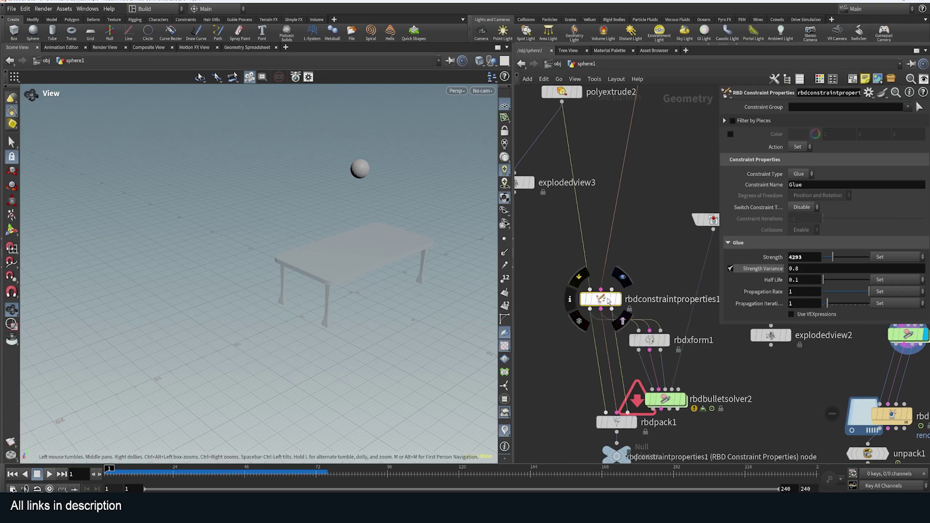
left_click_drag(833, 257, 848, 257)
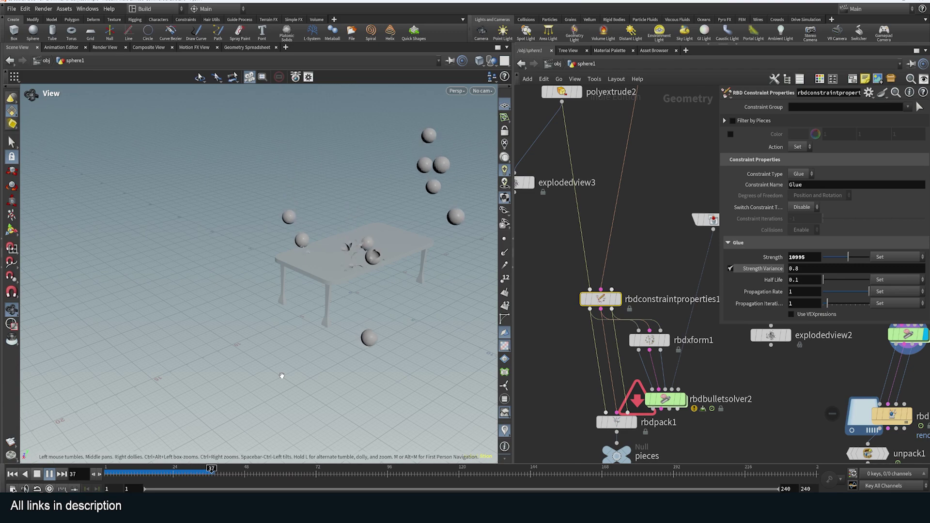
left_click(62, 474)
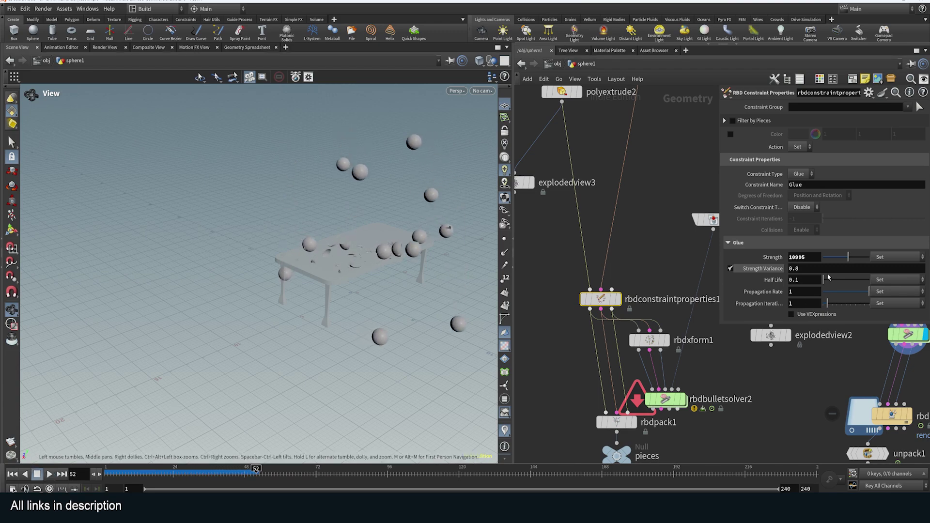
Raise the glue Strength to 16126 and rewind the simulation to frame 1
left_click_drag(848, 256, 861, 257)
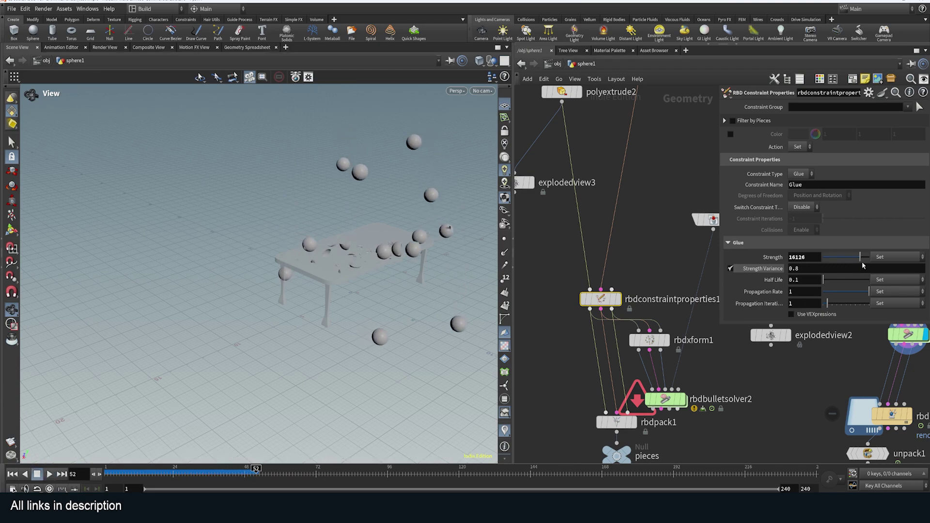
left_click(13, 474)
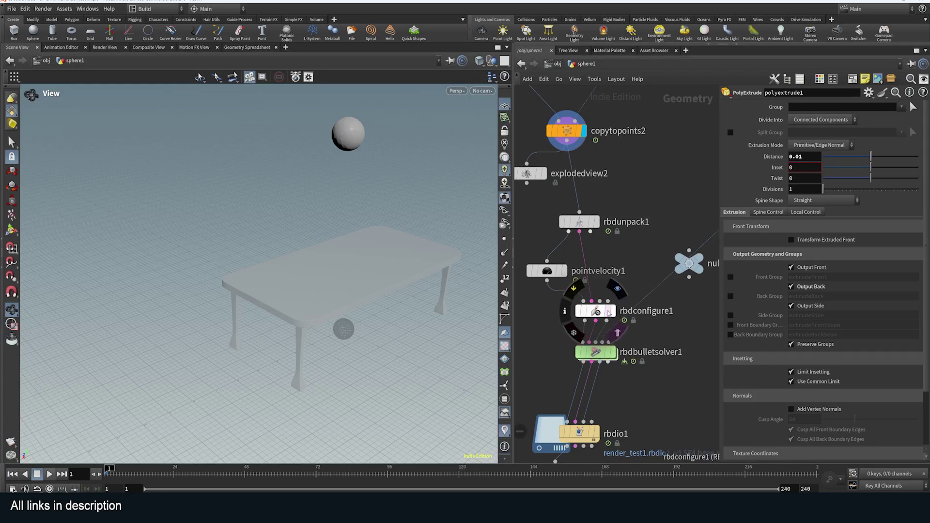
Move rbdconfigure1 slightly up in the network, display it, and switch the display to rbdbulletsolver1 to play the simulation
left_click_drag(606, 313, 606, 301)
left_click(614, 299)
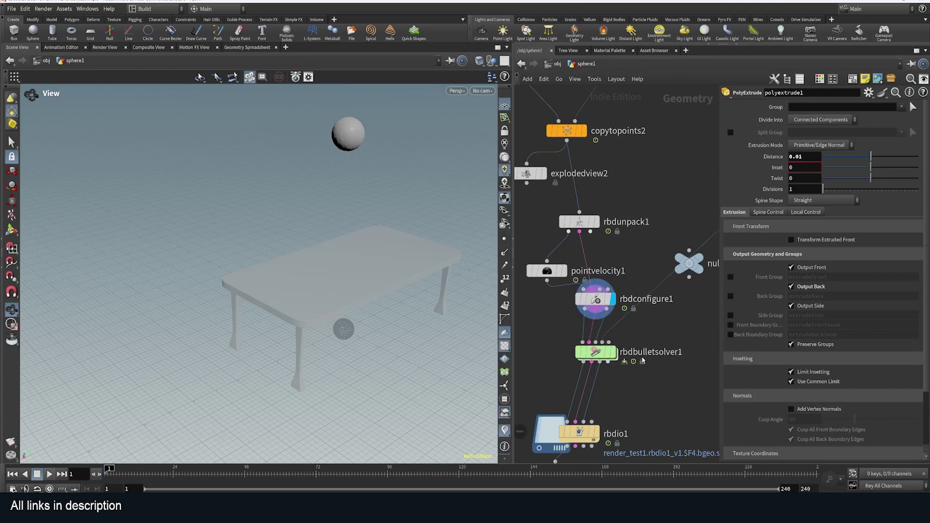
left_click(613, 352)
left_click(50, 476)
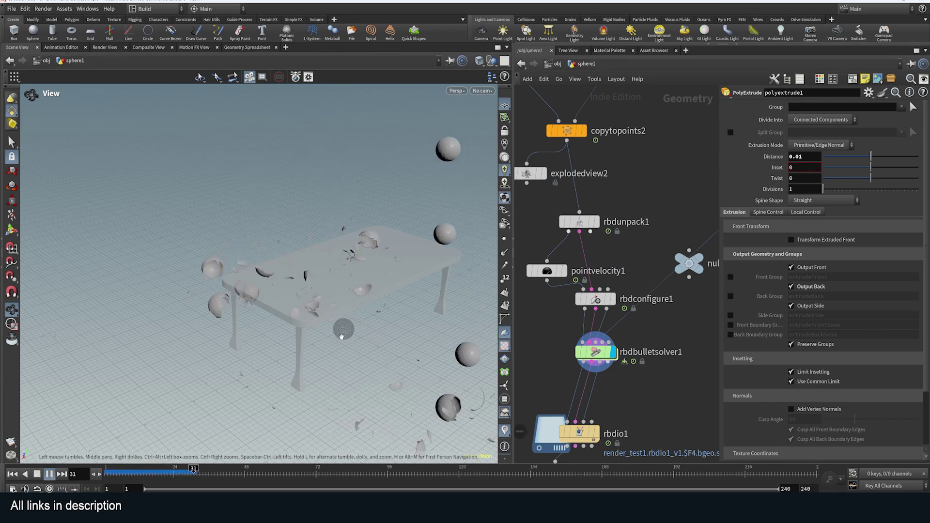
Set pointvelocity1's Add Velocity Y value to -60 and rewind the timeline to the first frame
left_click(545, 274)
double_click(842, 115)
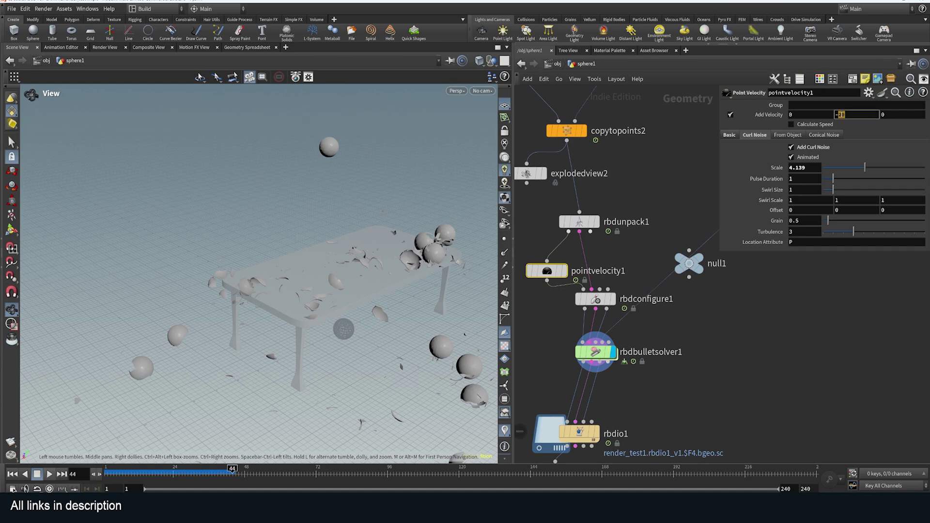
key("Return")
left_click(13, 475)
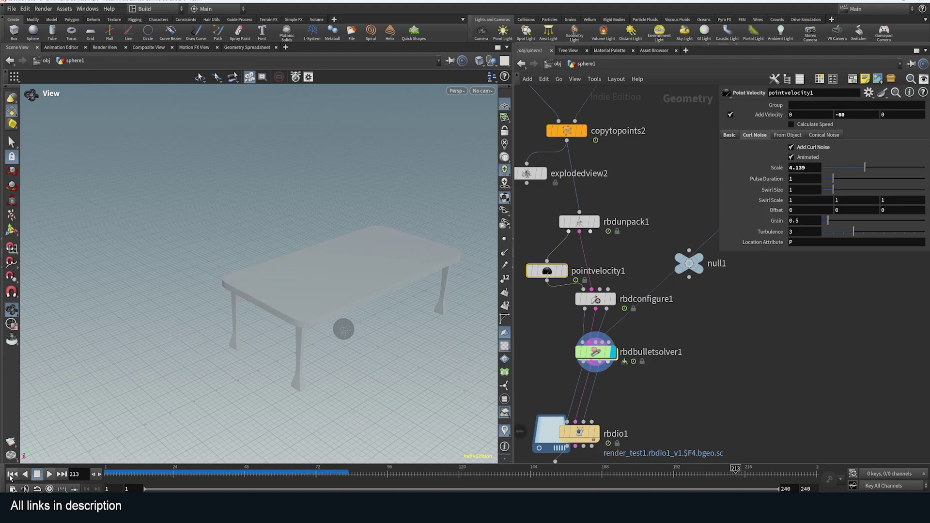
Play the simulation to about frame 68, stop it, and examine the shattered pieces around the table from a low angle
left_click(52, 475)
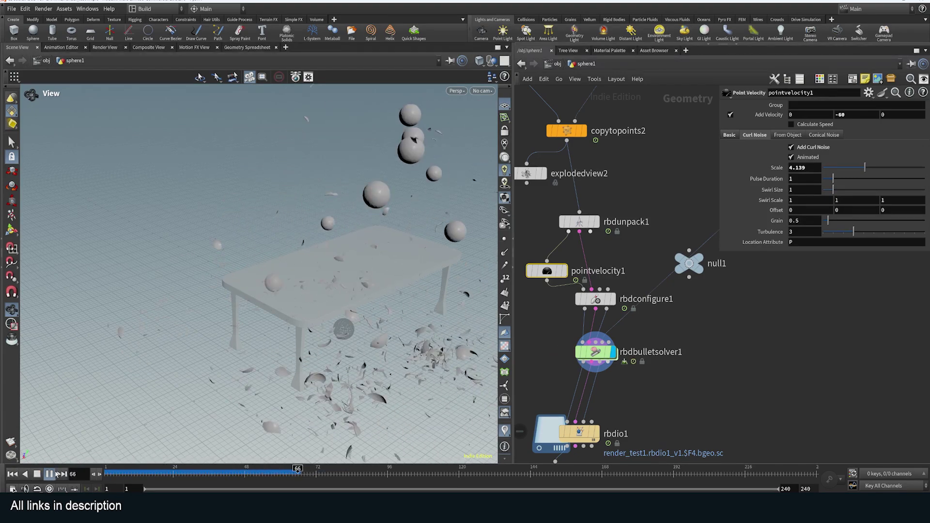
left_click(52, 475)
left_click_drag(333, 299, 357, 356)
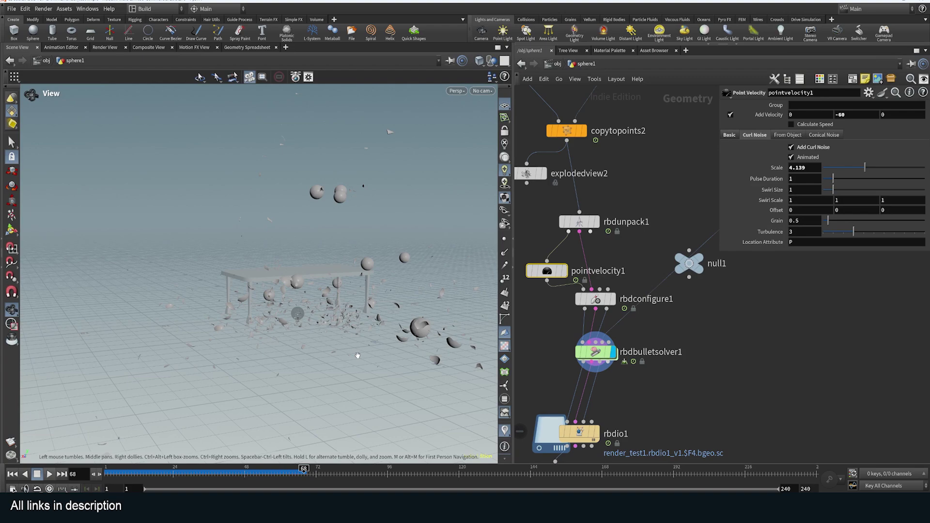
left_click_drag(336, 280, 345, 283)
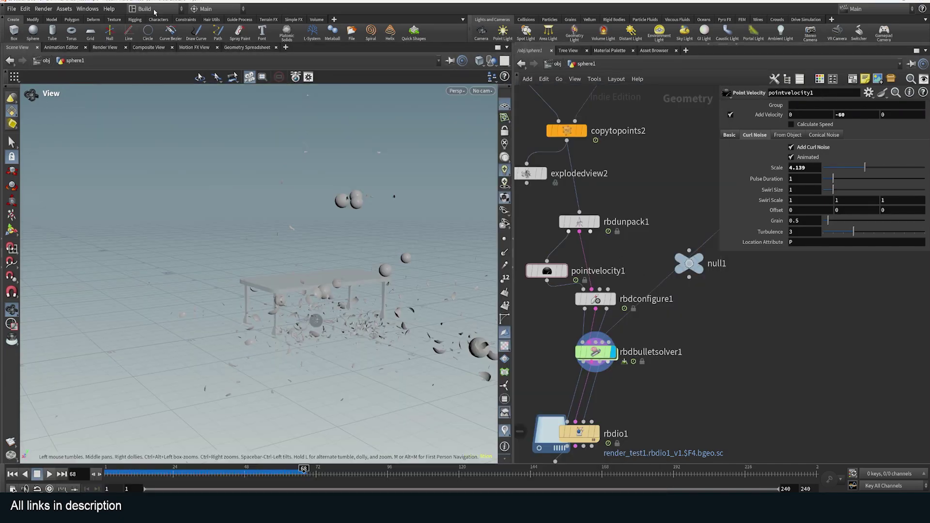
Change the desktop layout to Solaris and open the stage network
left_click(155, 11)
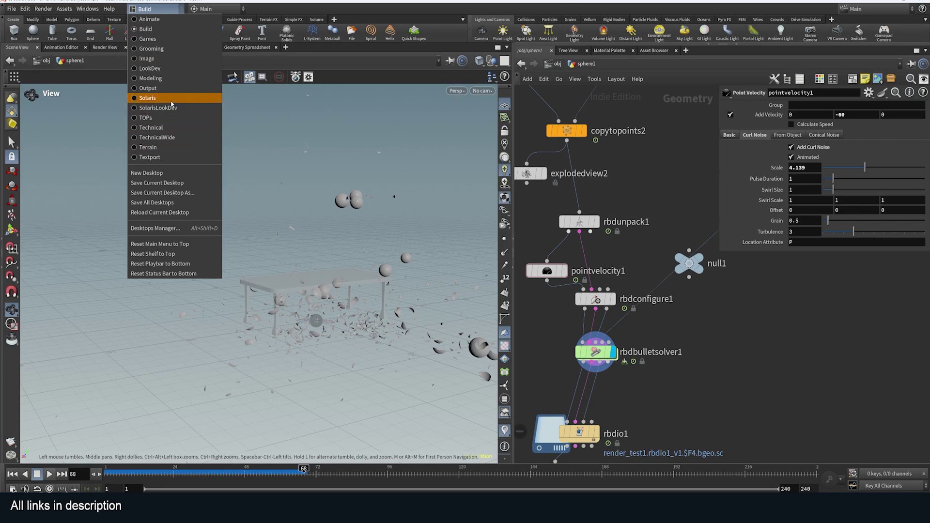
left_click(172, 99)
left_click(611, 262)
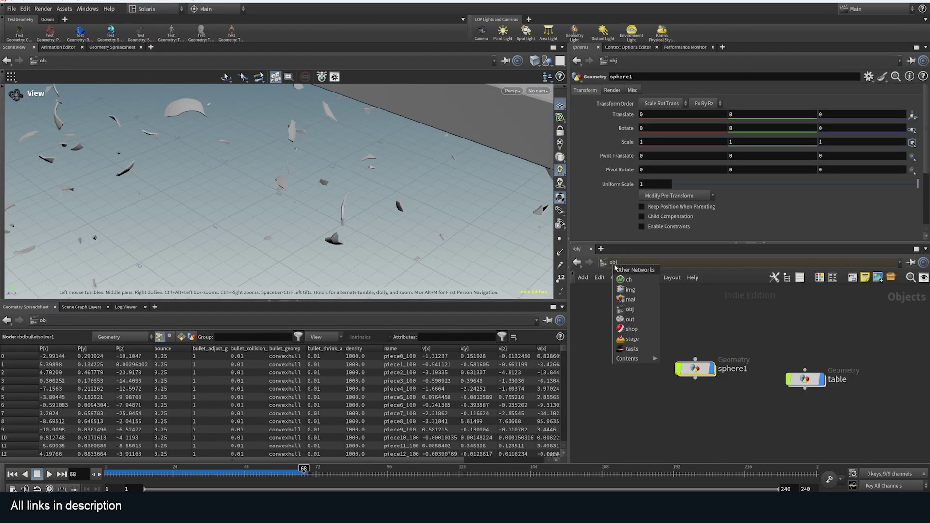
left_click(632, 339)
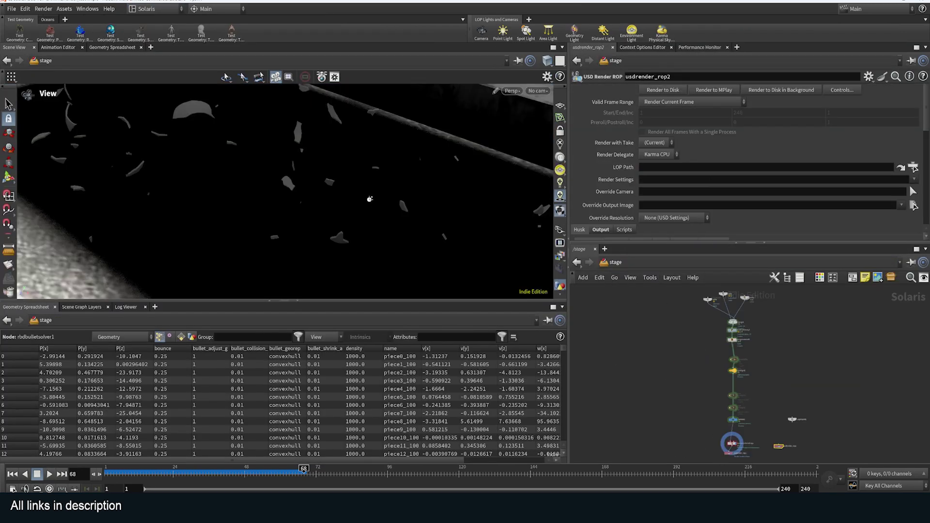
Examine the lit table, floor and balls in the stage viewport from farther away at a low angle
right_click_drag(417, 184, 442, 241)
left_click_drag(448, 218, 470, 194)
right_click_drag(469, 193, 426, 194)
right_click_drag(504, 204, 413, 203)
left_click_drag(455, 204, 533, 164)
Examine the node chain in the stage network, from the balls, ramp and table nodes down past merge1
scroll(691, 300, "up", 3)
middle_click_drag(691, 299, 609, 324)
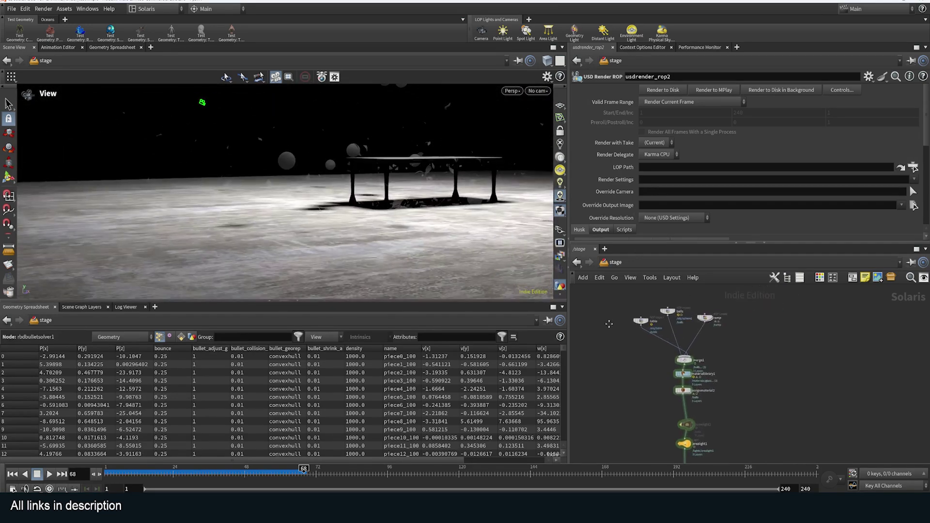
scroll(608, 324, "down", 4)
middle_click_drag(709, 351, 789, 378)
scroll(761, 330, "up", 1)
left_click_drag(774, 337, 687, 441)
scroll(702, 336, "up", 5)
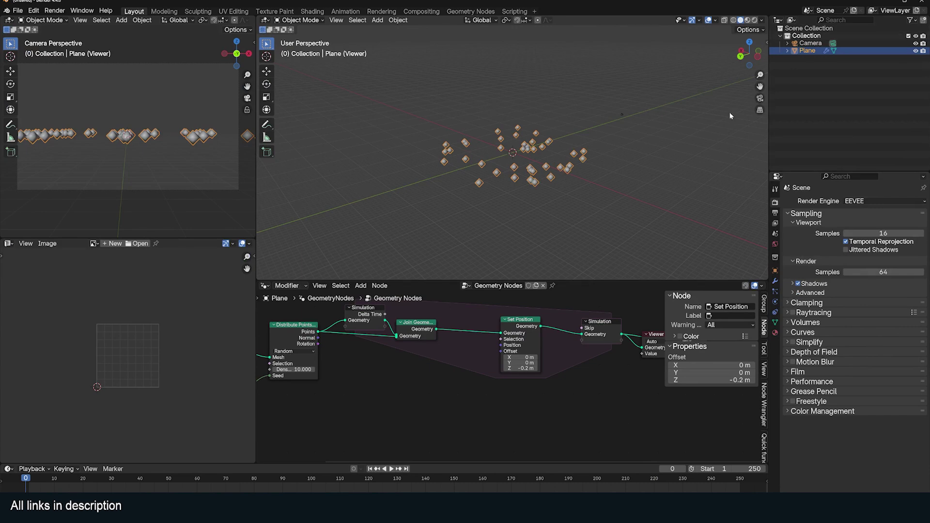
Switch to Blender and create a new empty scene to illustrate how separate scenes work
left_click(809, 10)
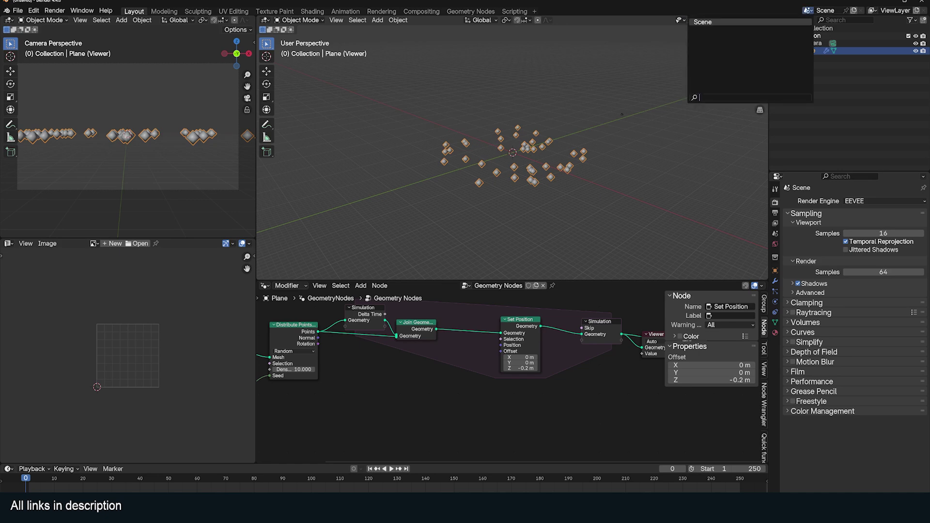
left_click(853, 10)
left_click(842, 24)
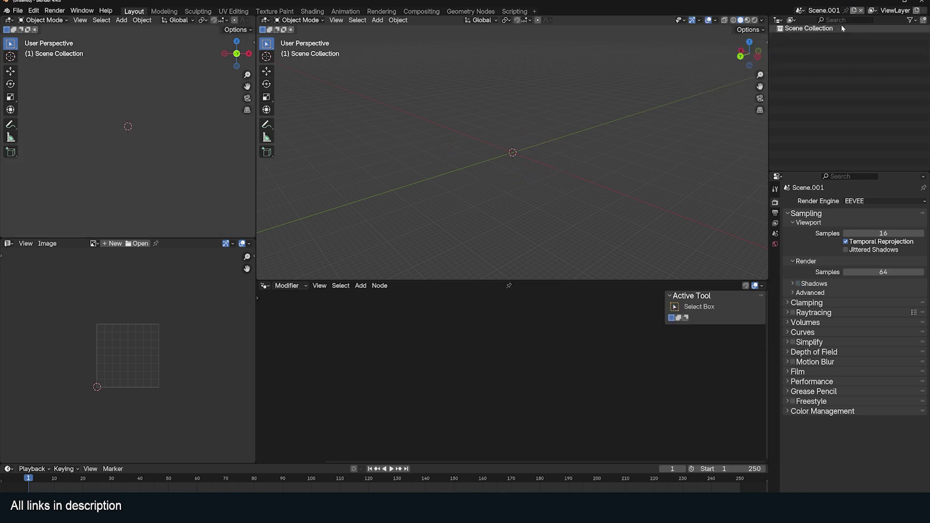
middle_click_drag(584, 131, 664, 128)
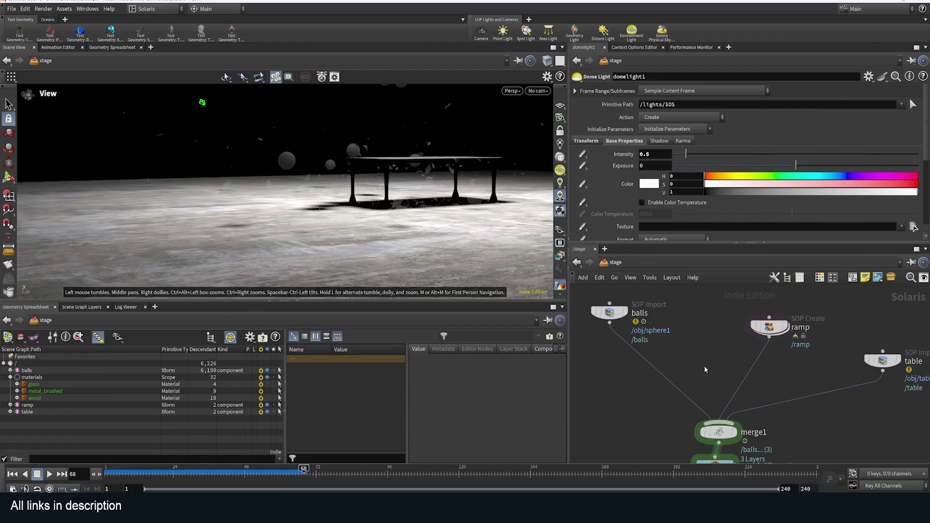
Return to the Houdini stage and display the balls import and the ramp in turn to examine each
left_click(625, 312)
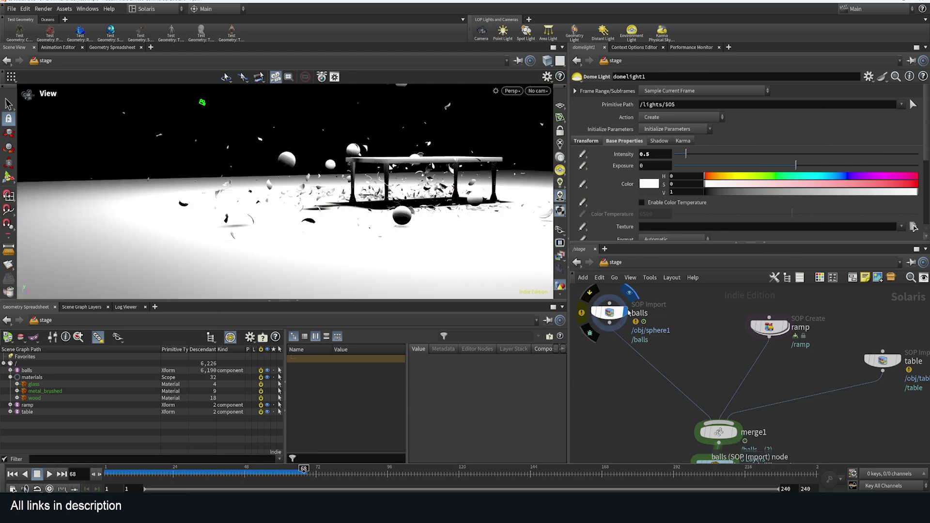
left_click_drag(369, 157, 387, 167)
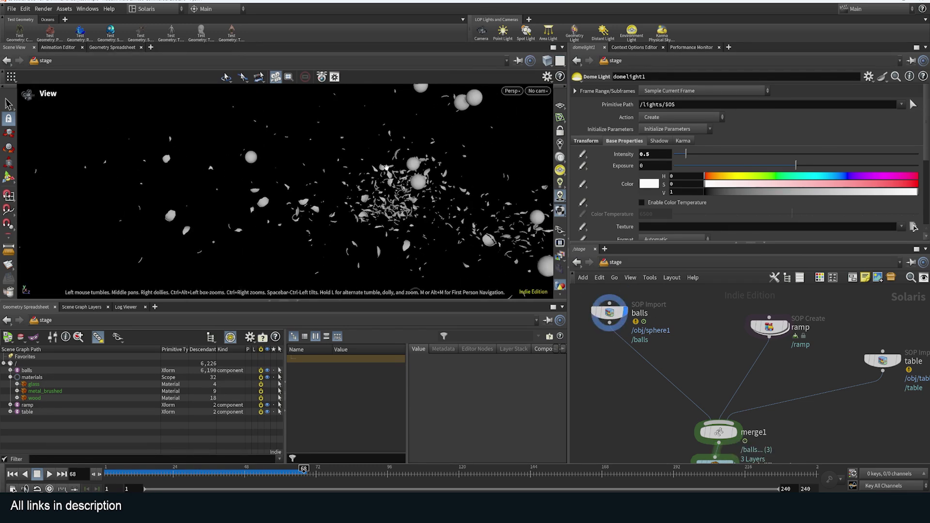
left_click_drag(346, 226, 364, 220)
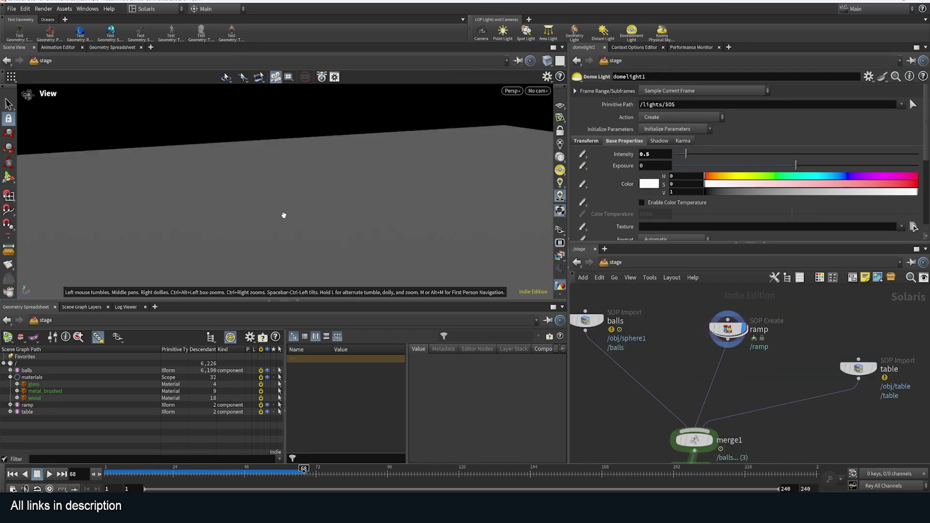
left_click_drag(436, 206, 400, 206)
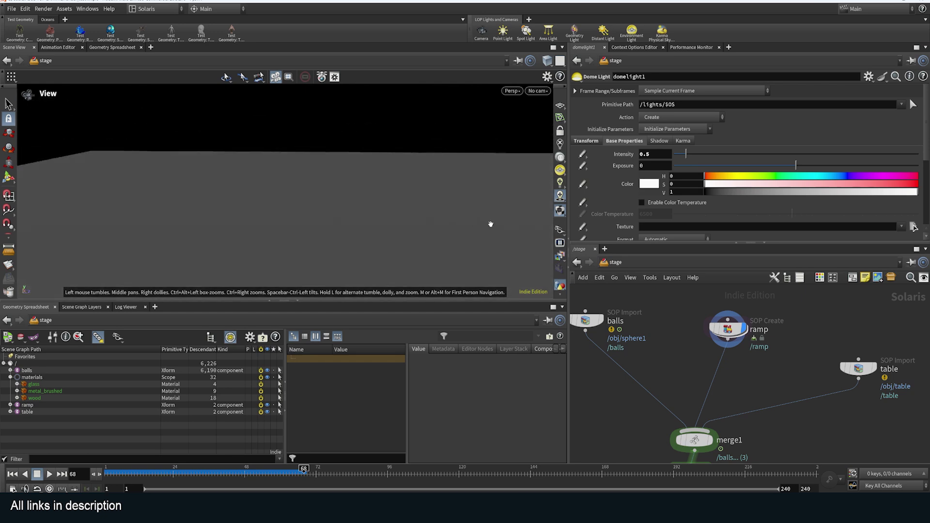
Display the table import, followed by the merge1 output, and examine the combined balls, ramp and table
middle_click_drag(788, 364, 731, 331)
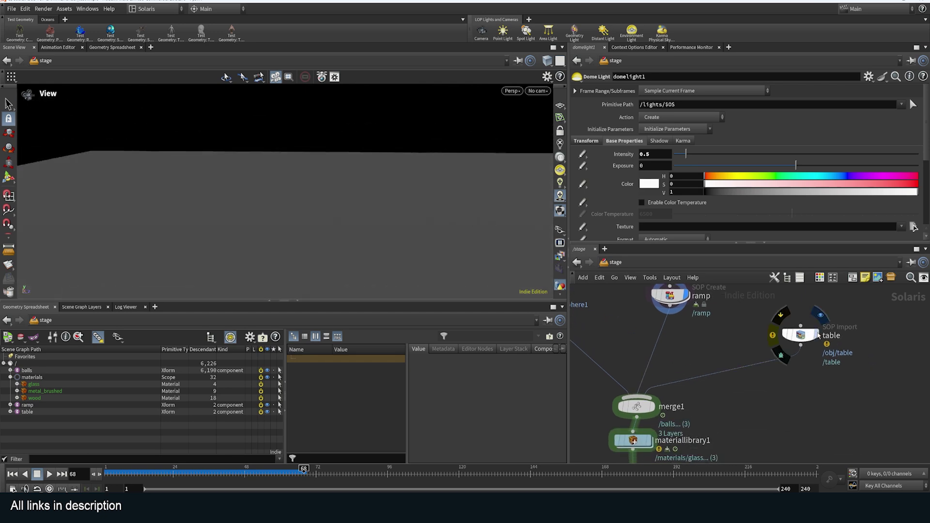
left_click(816, 334)
middle_click_drag(728, 402, 759, 357)
left_click(681, 362)
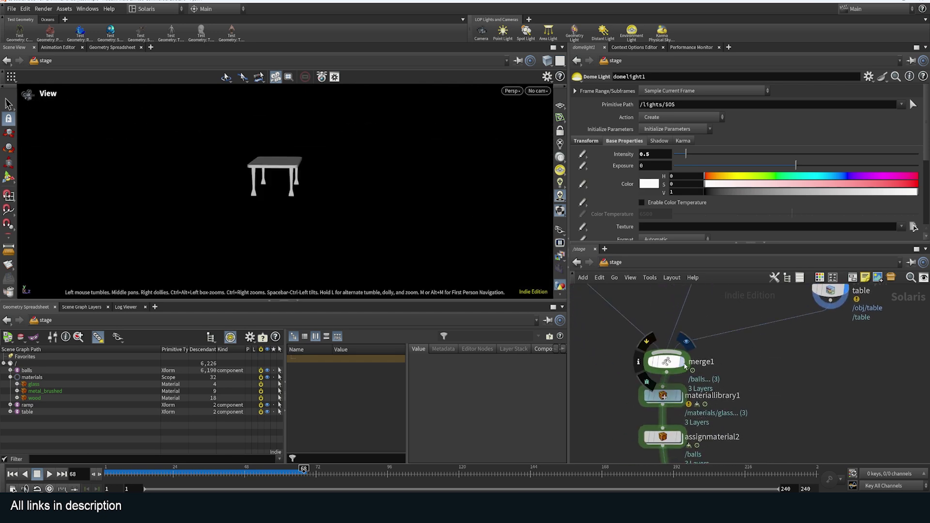
left_click_drag(309, 210, 445, 206)
Move the materiallibrary1 node slightly down between merge1 and assignmaterial2
middle_click_drag(737, 359, 768, 333)
left_click_drag(696, 370, 700, 376)
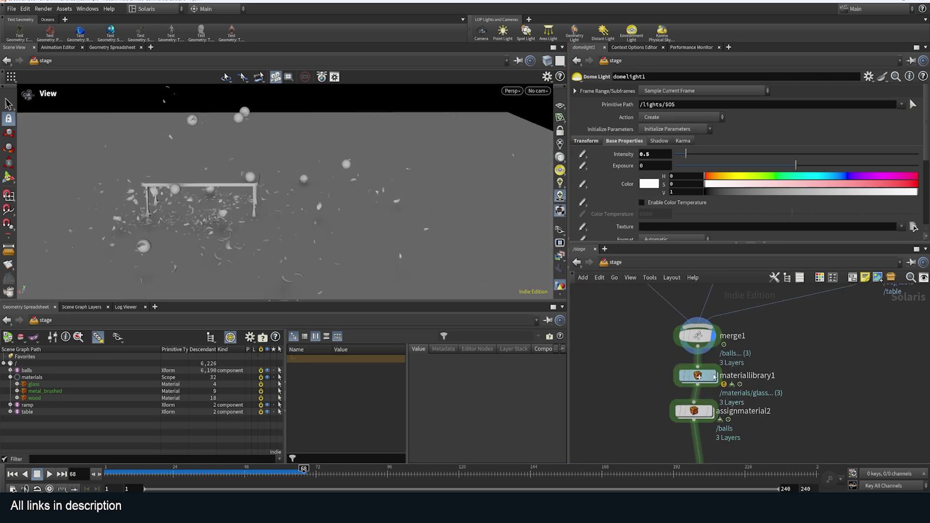
mouse_move(705, 381)
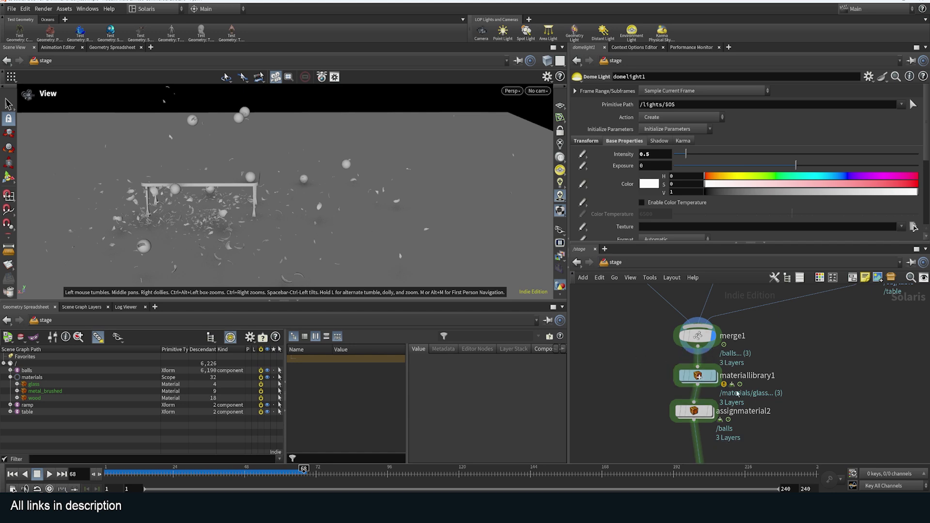
Open the materiallibrary1 network and spread the glass, wood, karmamaterial and metal_brushed subnetworks into a clearer, more compact layout
double_click(701, 377)
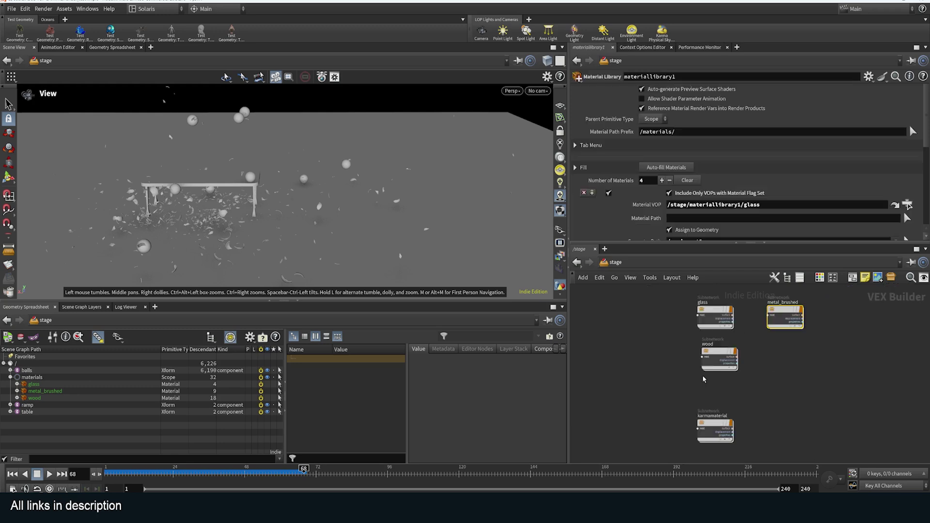
left_click_drag(711, 344, 658, 334)
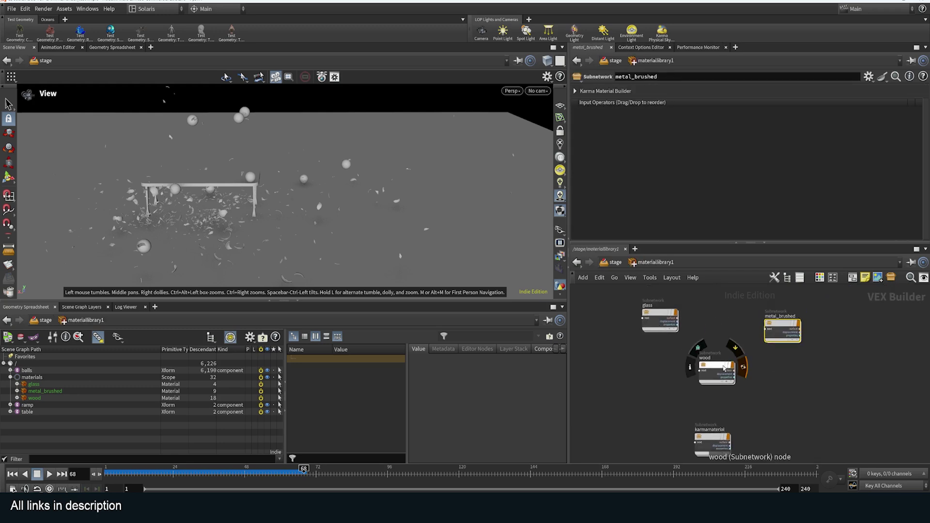
left_click_drag(713, 369, 671, 366)
left_click_drag(717, 440, 687, 406)
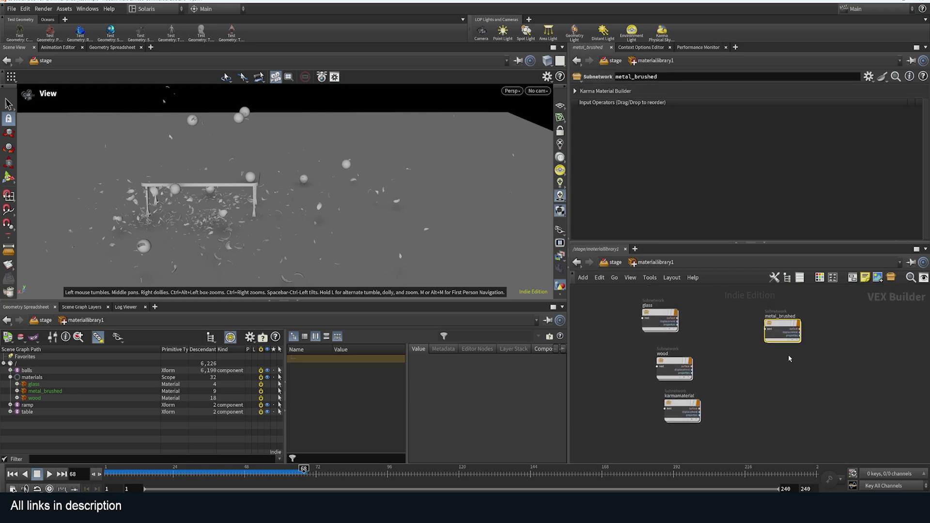
left_click_drag(782, 326, 734, 324)
scroll(691, 355, "up", 2)
middle_click_drag(691, 353, 683, 365)
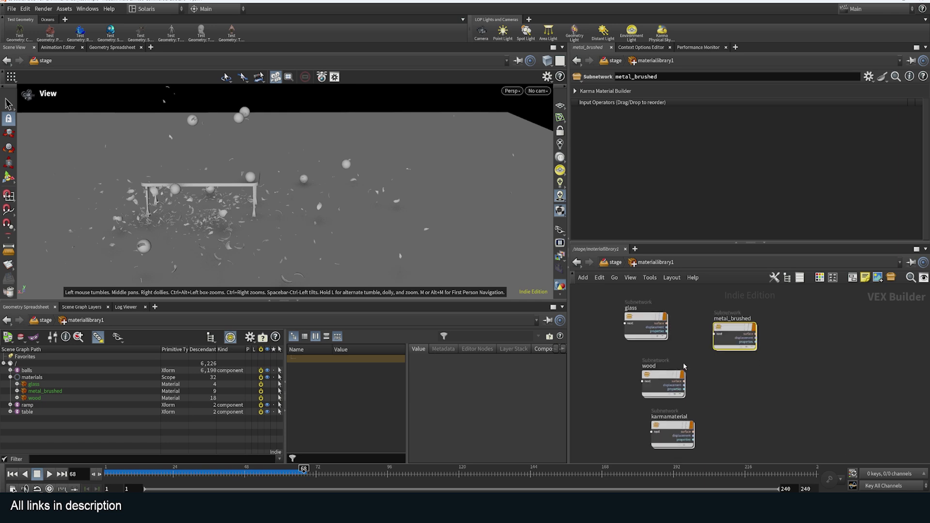
scroll(685, 362, "up", 1)
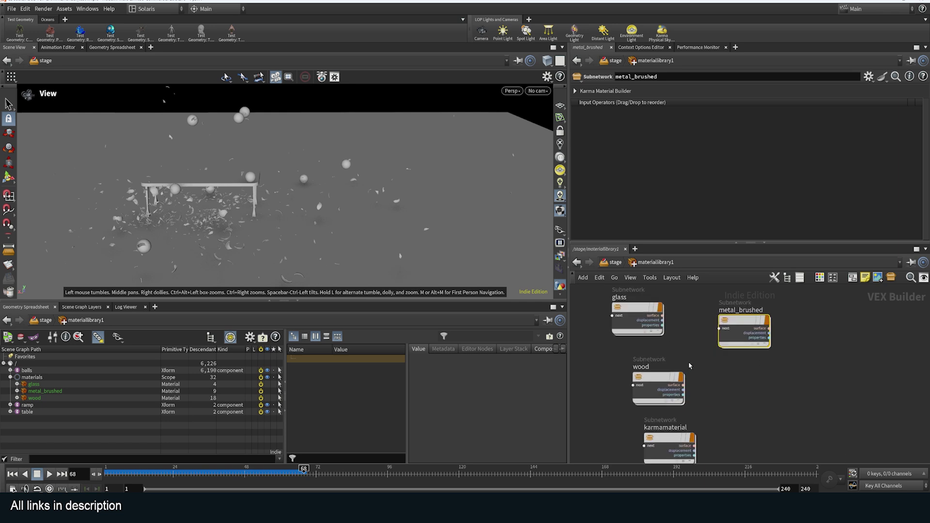
Open the wood material and examine how its image and mix nodes feed the mtlxstandard_surface base color and specular roughness
double_click(660, 381)
middle_click_drag(761, 417, 678, 410)
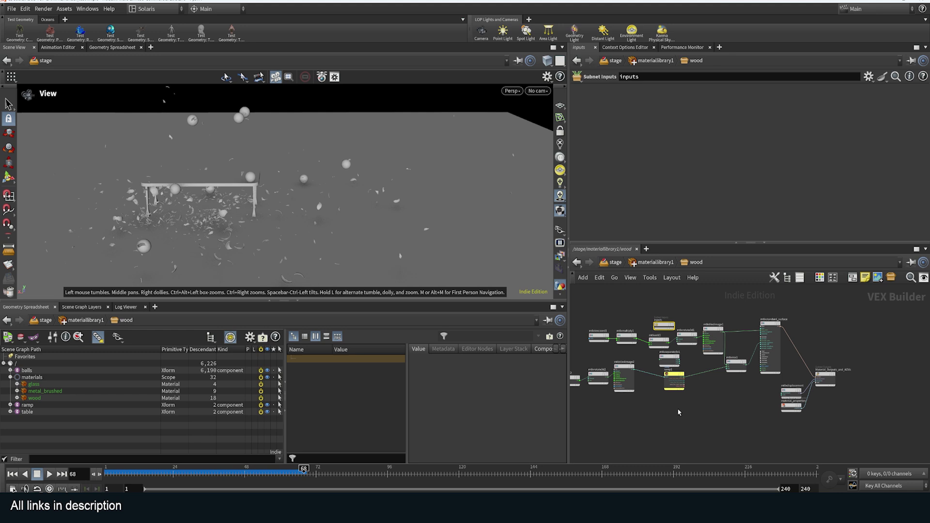
scroll(707, 396, "up", 5)
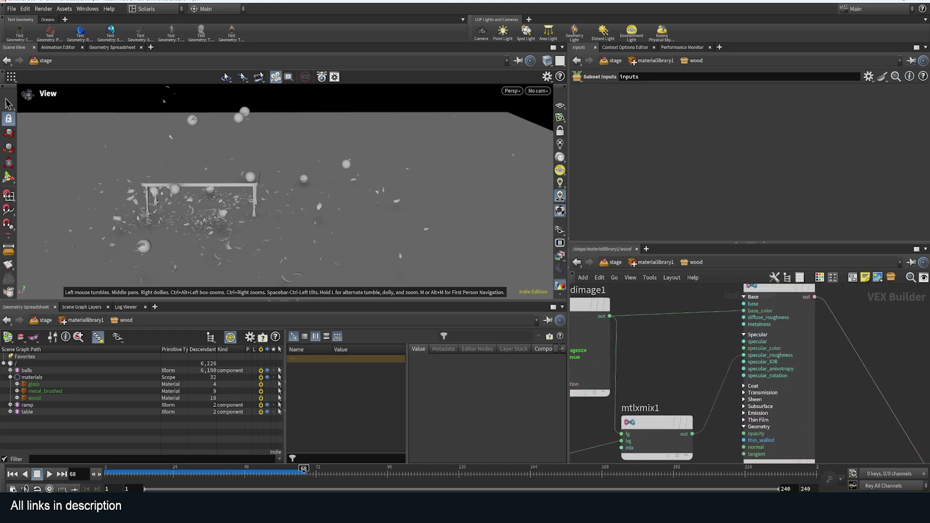
left_click_drag(790, 350, 799, 336)
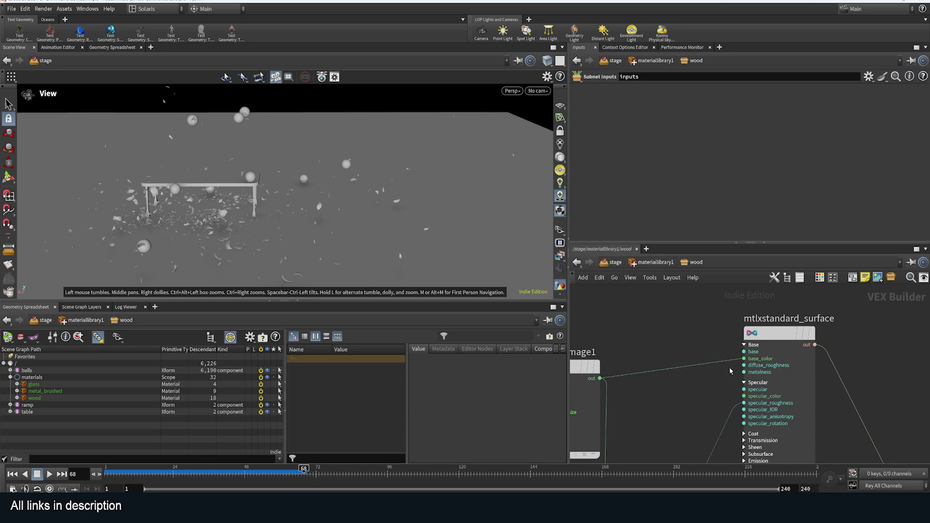
scroll(718, 370, "down", 3)
scroll(717, 379, "up", 3)
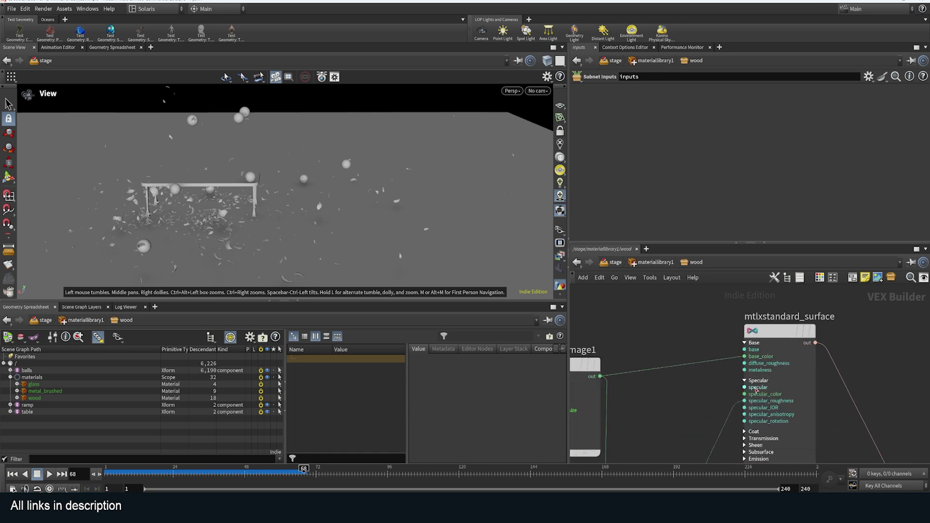
middle_click_drag(759, 408, 735, 331)
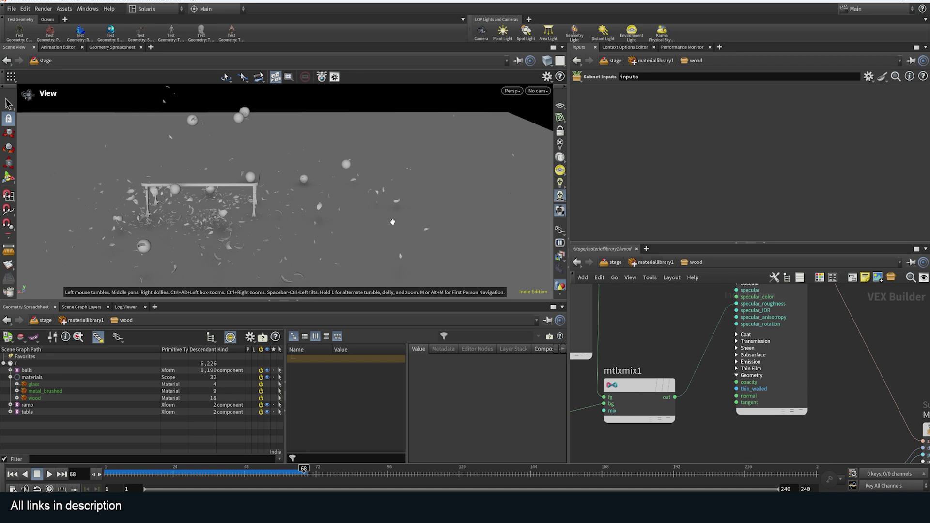
Expand the Transmission inputs and parameters of the wood material's mtlxstandard_surface to examine them
left_click(740, 343)
left_click(738, 342)
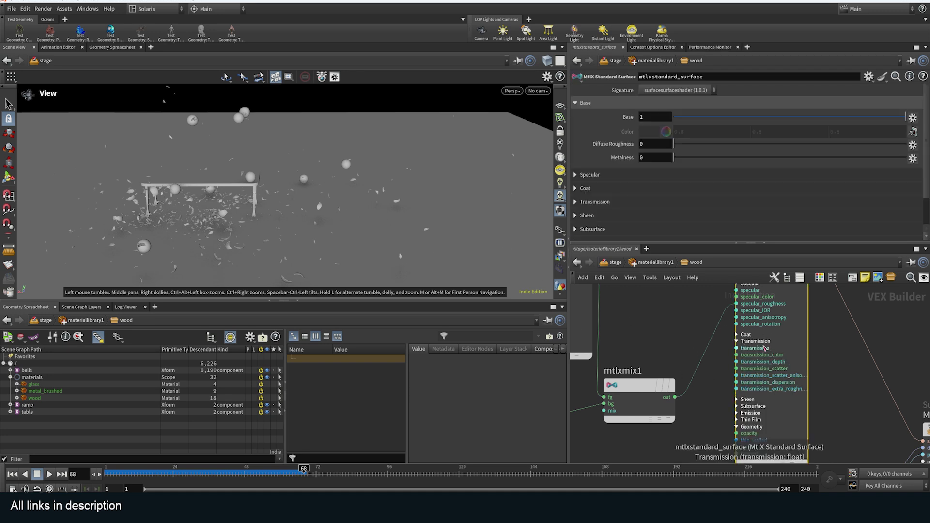
left_click(630, 202)
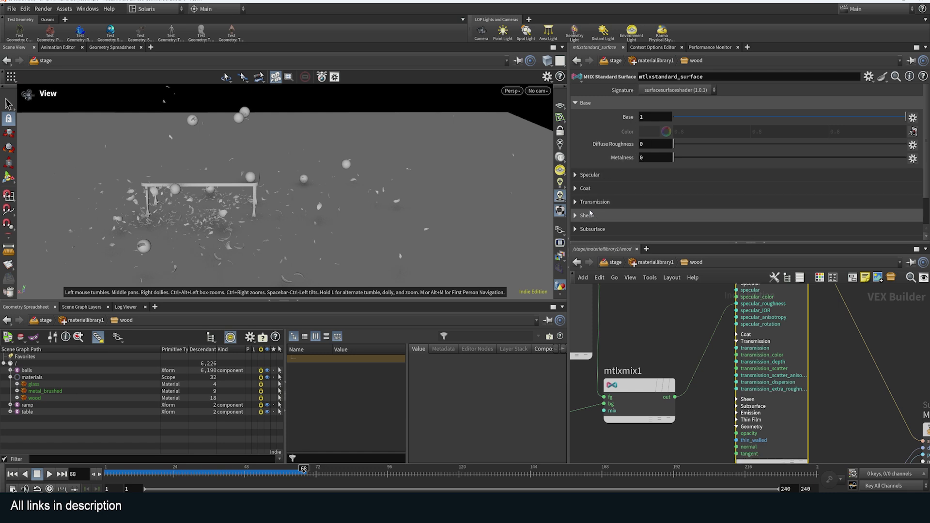
scroll(668, 219, "down", 1)
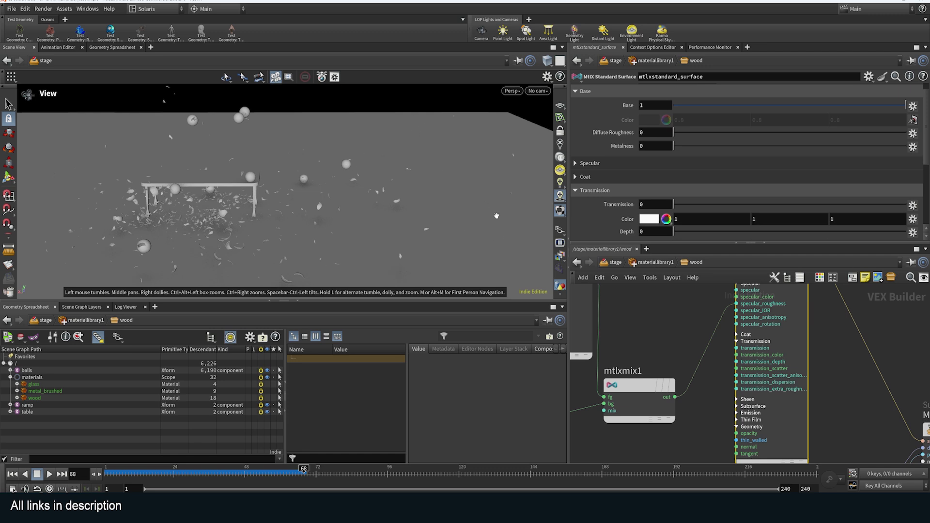
Return to the material library network and rearrange metal_brushed, wood, karmamaterial and glass with more space between them
left_click(666, 265)
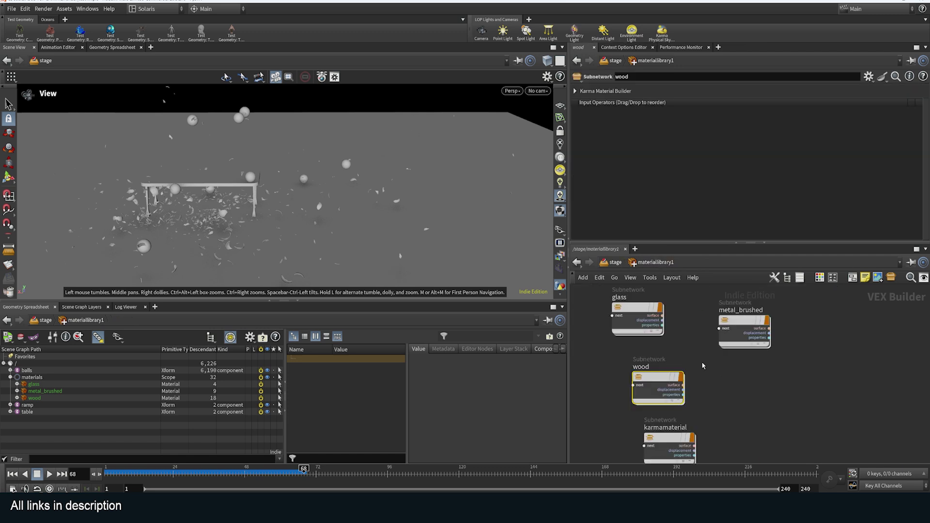
mouse_move(738, 334)
left_mouse_down()
mouse_move(764, 341)
mouse_move(731, 323)
mouse_move(744, 321)
left_mouse_up()
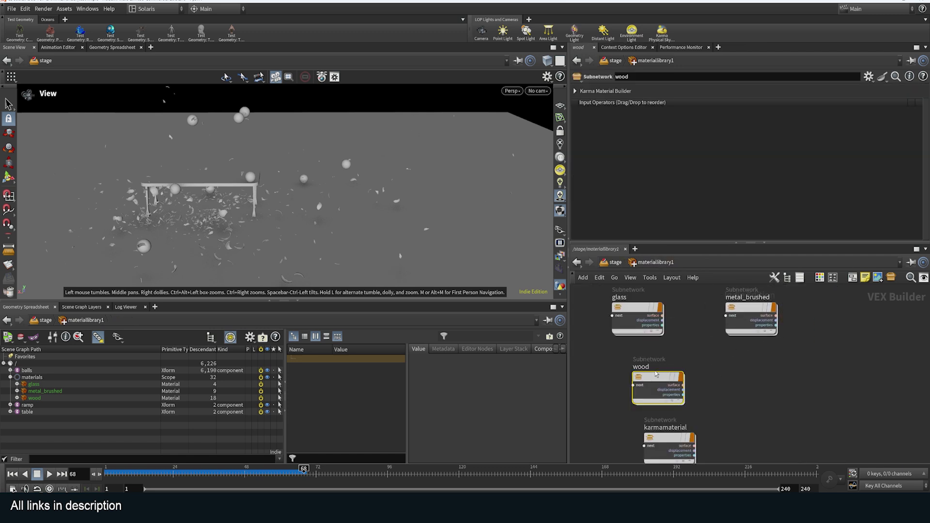
left_click_drag(657, 374, 749, 357)
left_click_drag(751, 308, 825, 308)
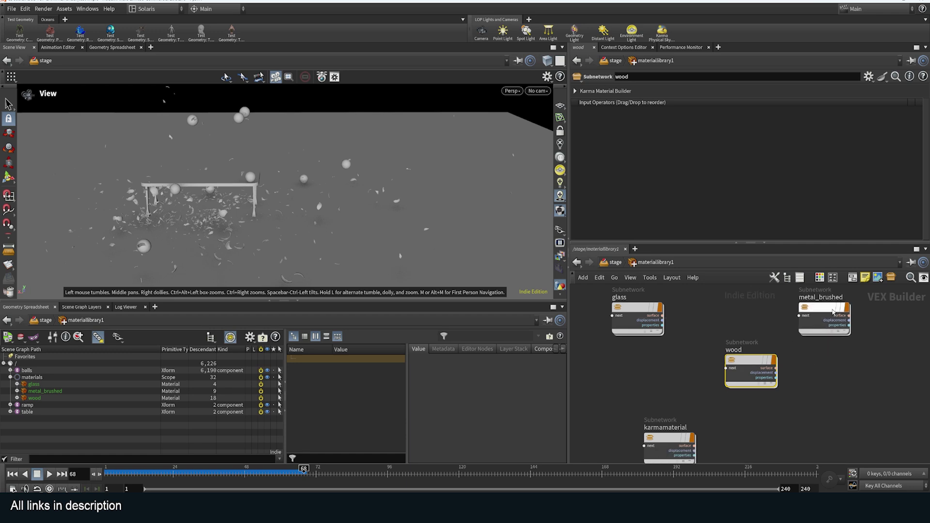
middle_click_drag(732, 426, 756, 403)
left_click_drag(694, 422, 672, 396)
middle_click_drag(684, 339, 710, 411)
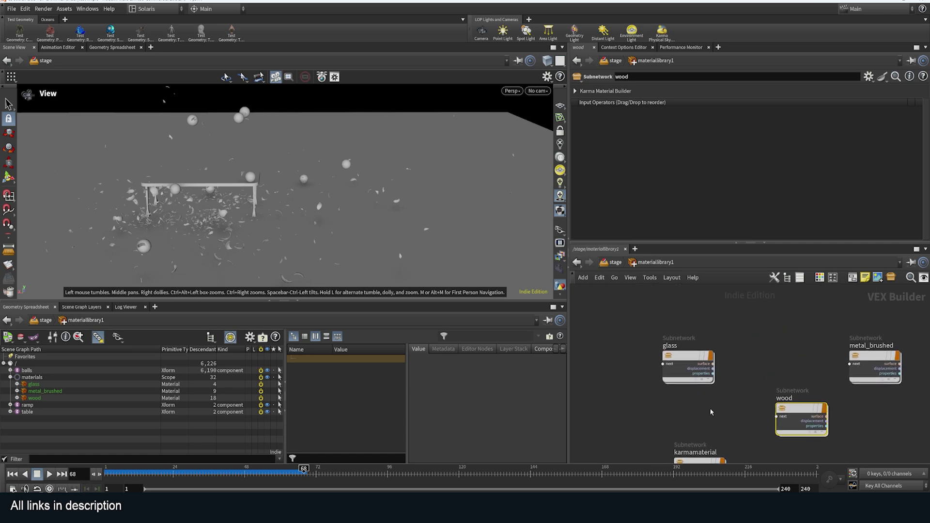
left_click(691, 349)
left_click_drag(685, 357, 707, 337)
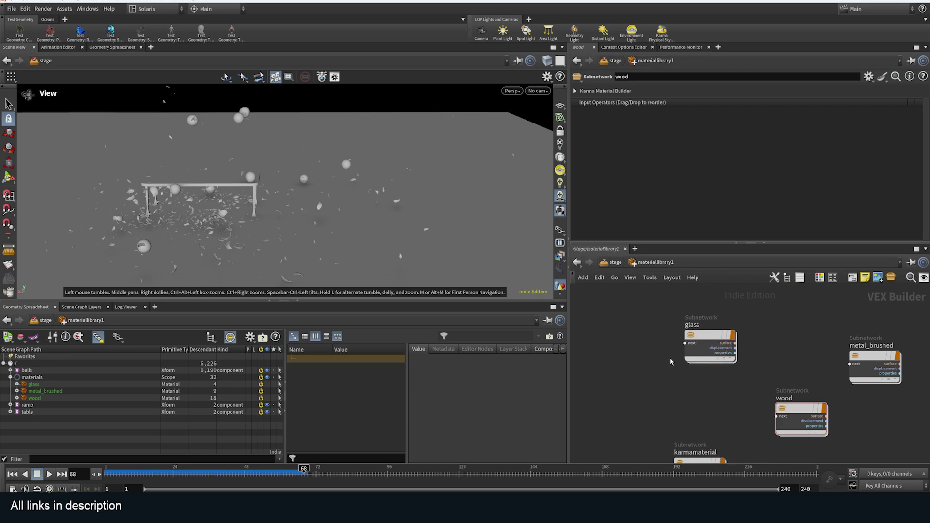
mouse_move(703, 336)
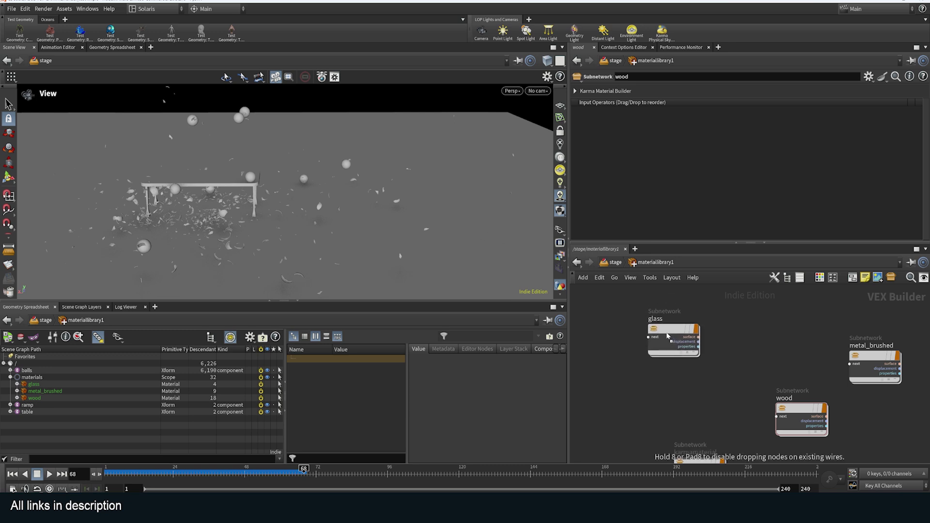
Return to the stage network, move assignmaterial2 further below materiallibrary1, and review the material library entries and the light nodes
key("u")
left_click_drag(693, 433, 696, 436)
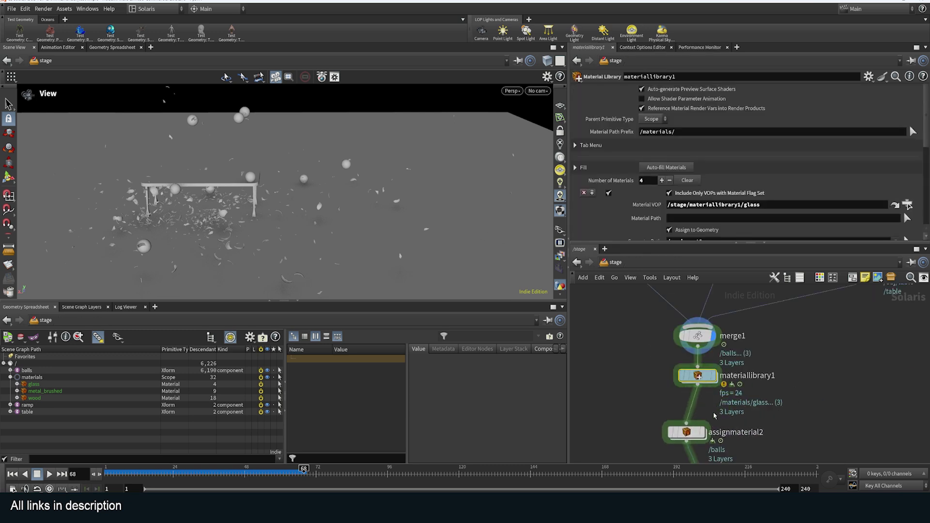
middle_click_drag(715, 413, 722, 360)
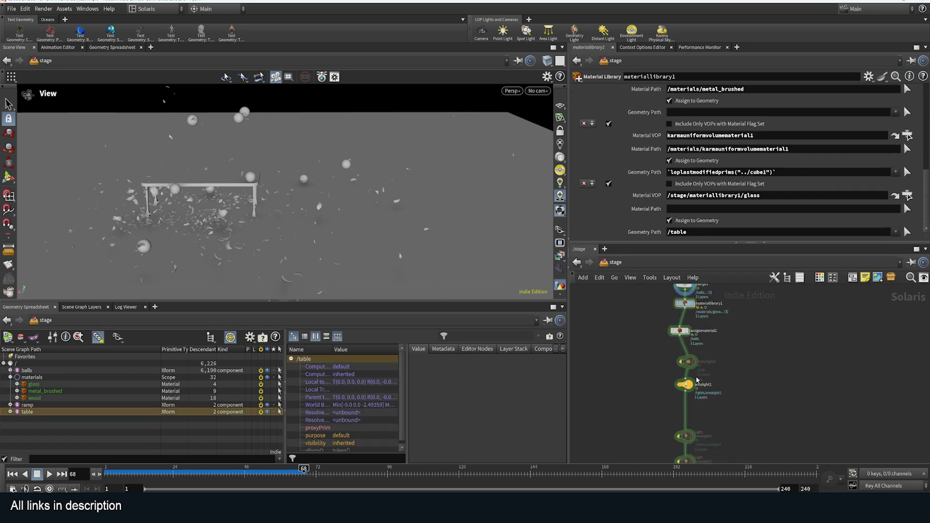
scroll(776, 349, "down", 4)
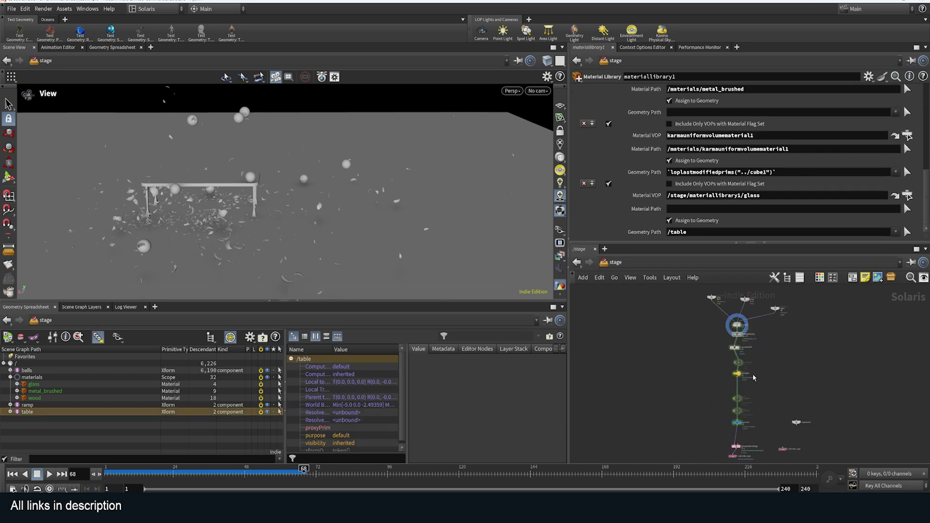
scroll(754, 377, "up", 5)
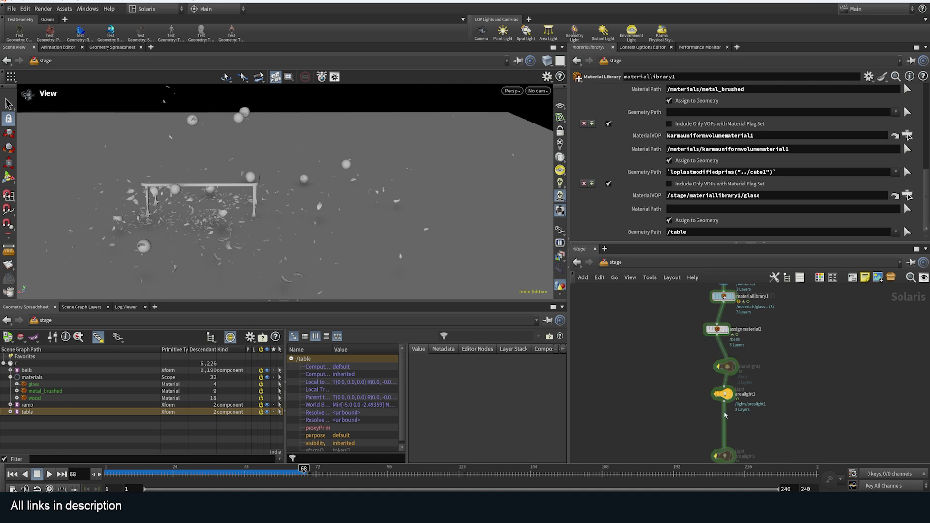
middle_click_drag(760, 397, 766, 354)
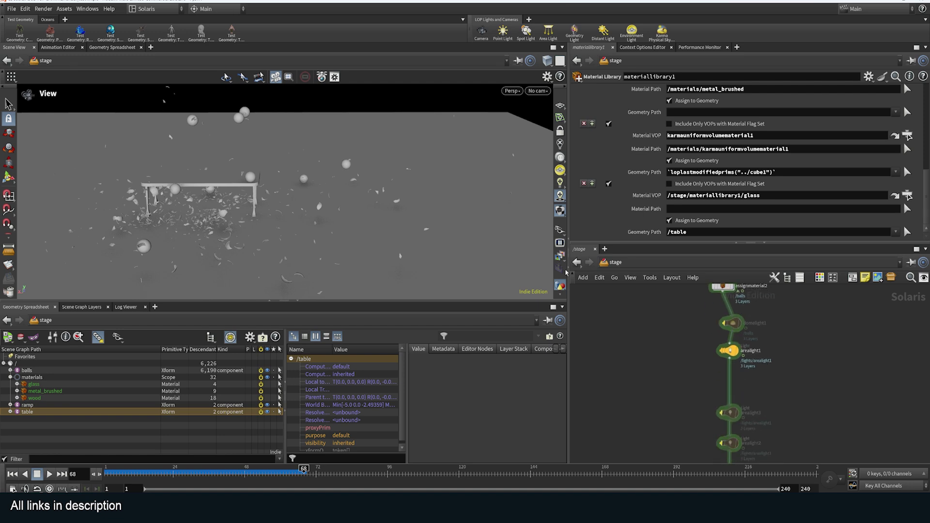
Switch the viewport renderer to Karma XPU and frame the whole table with the falling balls
left_click(520, 91)
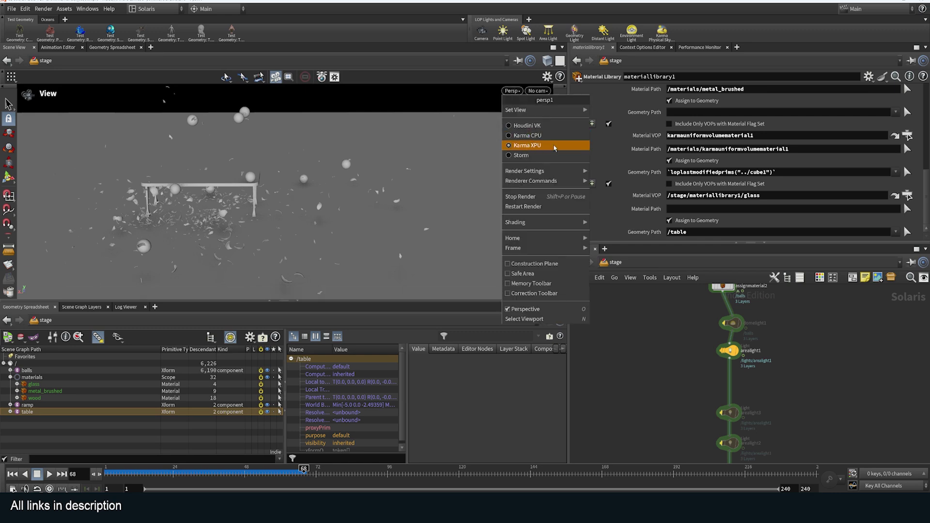
left_click(555, 147)
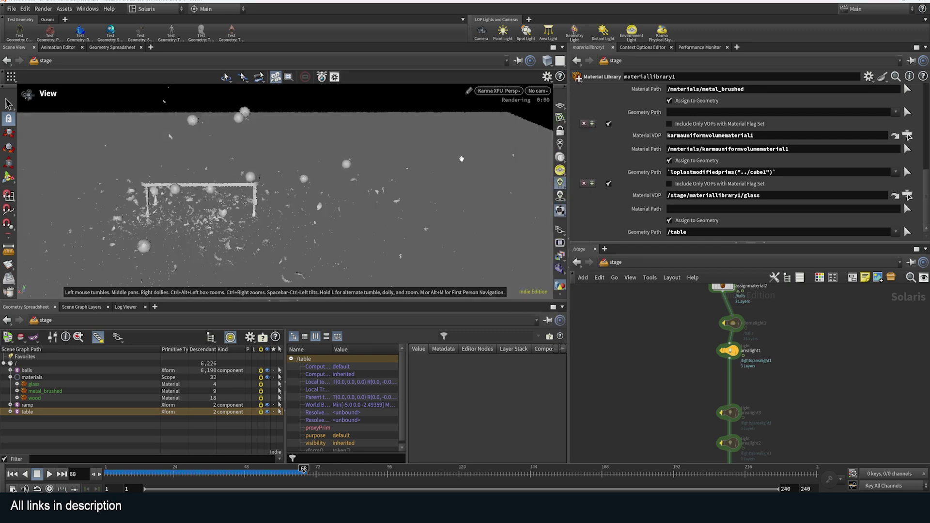
left_click_drag(461, 158, 421, 154)
middle_click_drag(190, 159, 329, 201)
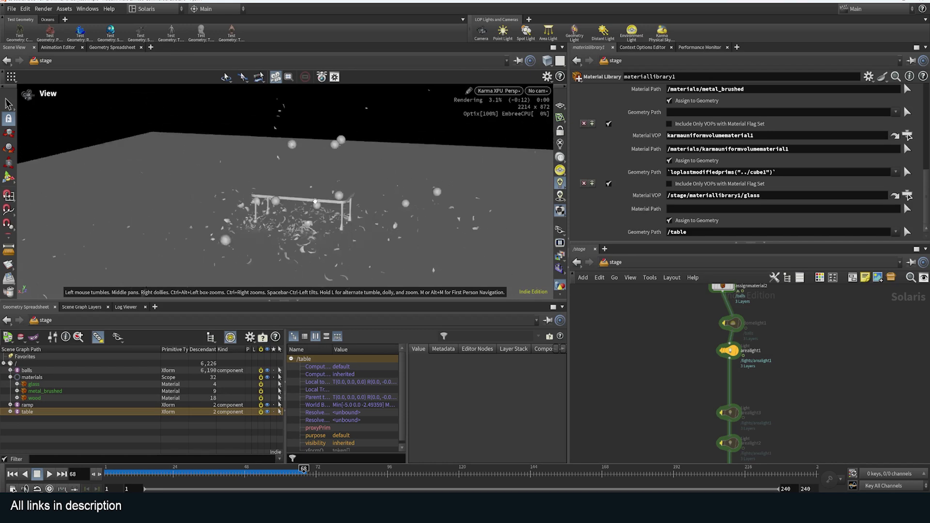
Display the assignmaterial2 output and examine the materials on the balls, table and ramp in the Karma render
middle_click_drag(643, 334, 627, 428)
scroll(782, 297, "up", 4)
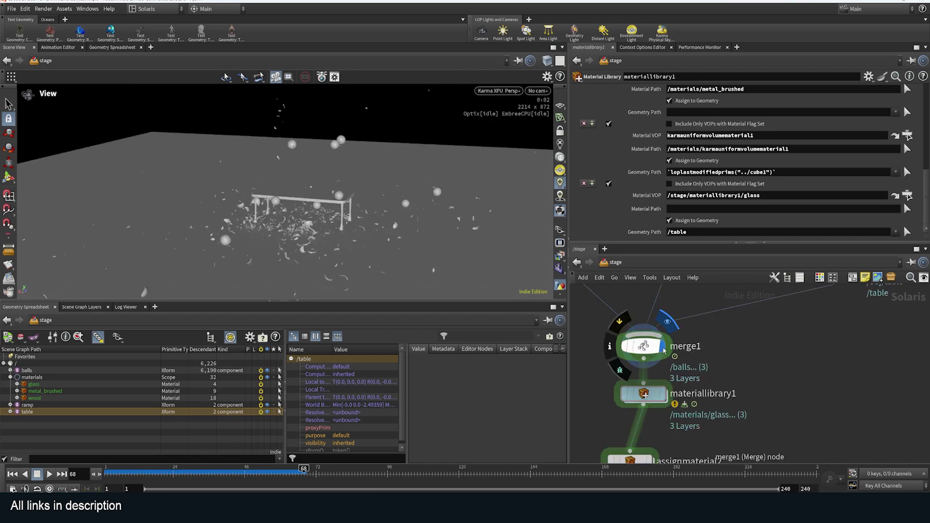
scroll(740, 334, "down", 4)
middle_click_drag(769, 391, 764, 332)
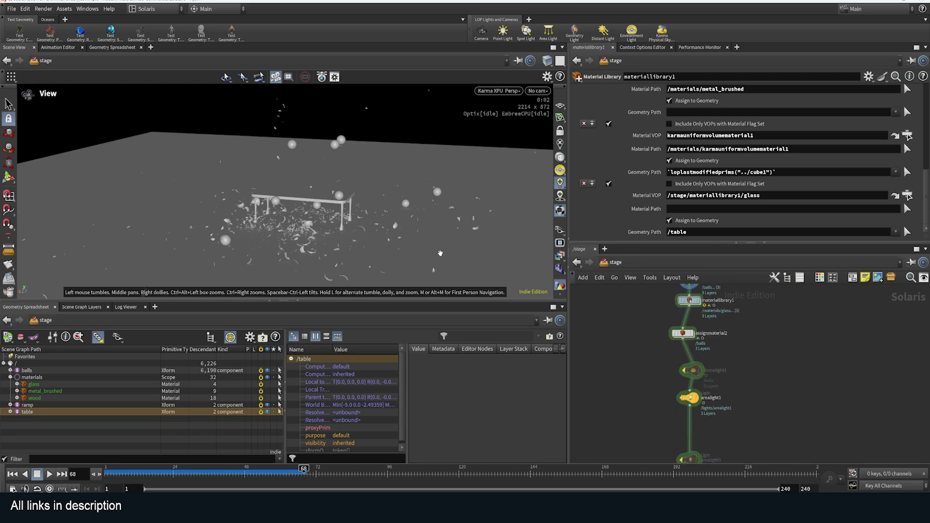
scroll(633, 331, "up", 2)
middle_click_drag(637, 320, 627, 382)
scroll(718, 342, "up", 2)
left_click(711, 357)
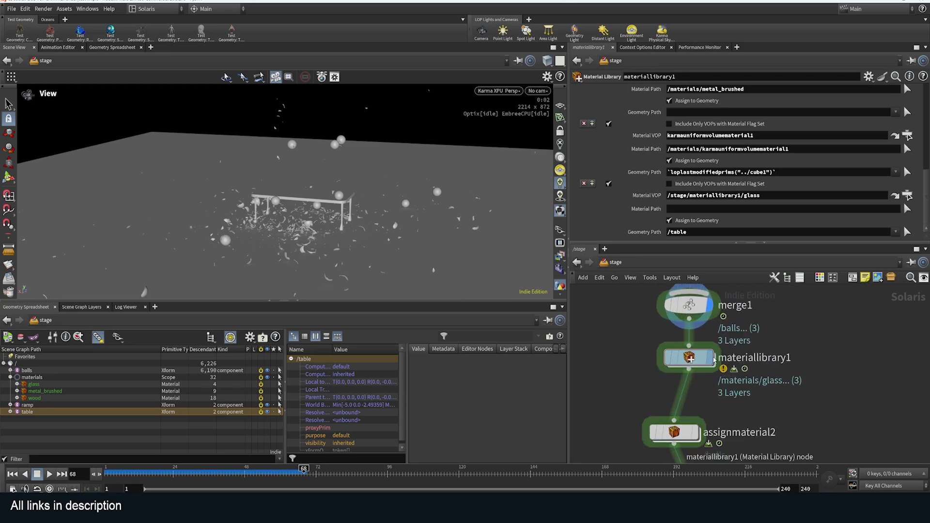
left_click(698, 436)
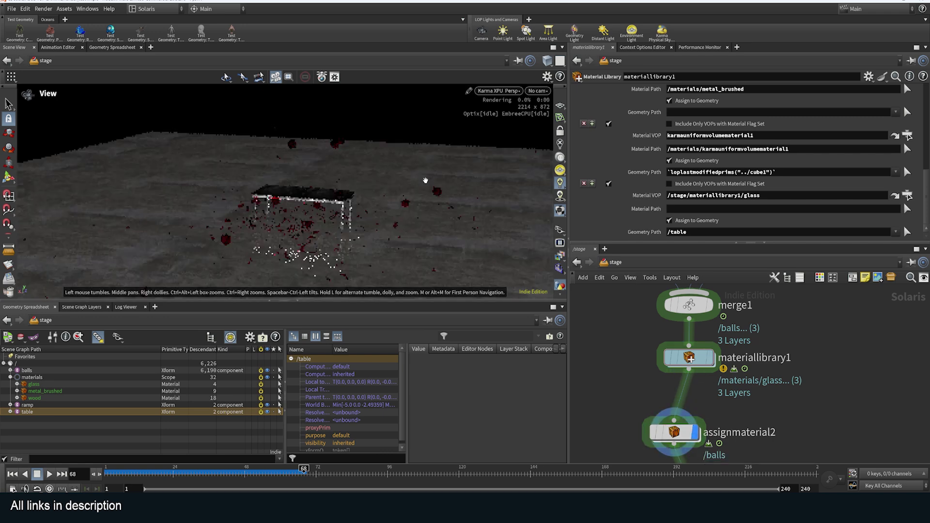
left_click_drag(331, 214, 378, 210)
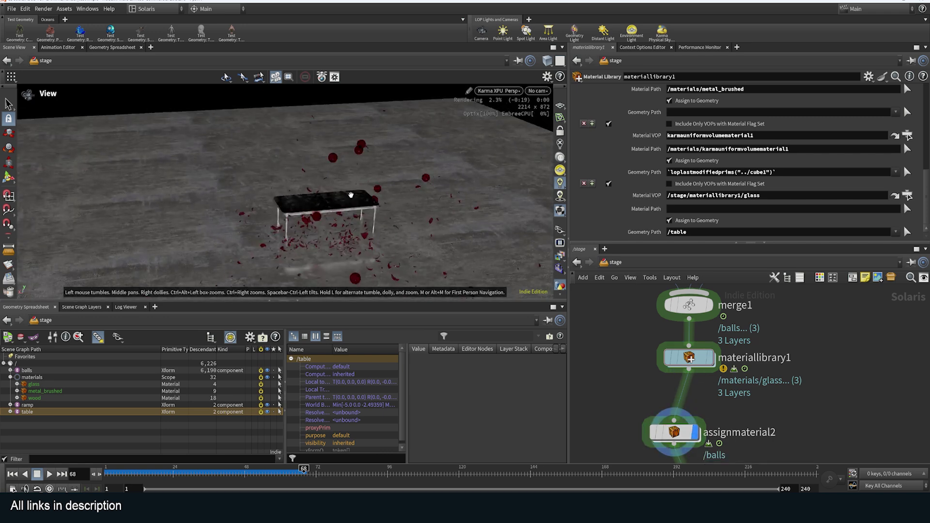
left_click_drag(382, 172, 344, 205)
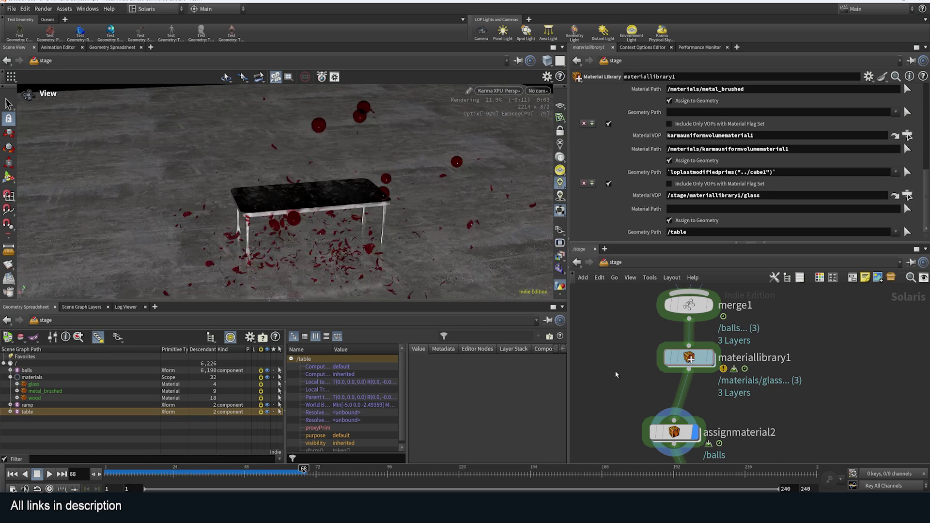
Enable the bypassed domelight1 node below assignmaterial2 and display its output in the render
scroll(742, 351, "down", 3)
mouse_move(725, 380)
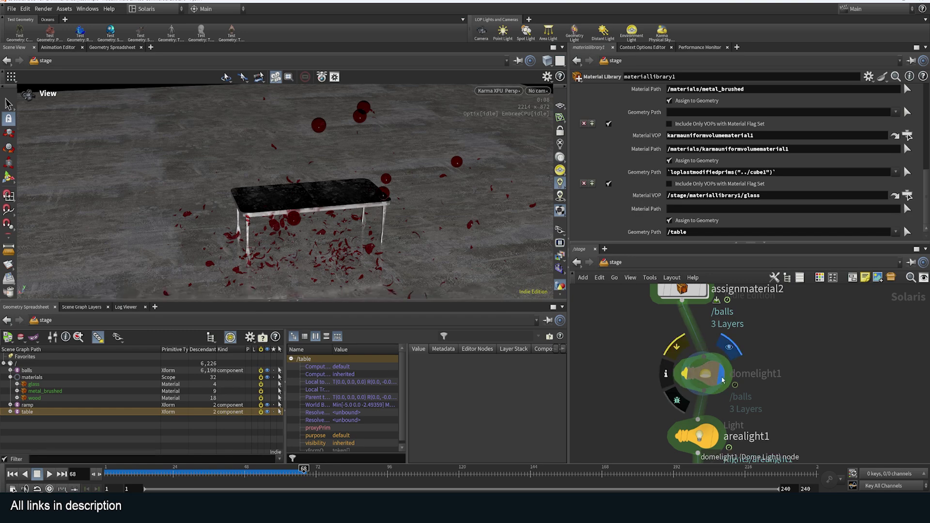
left_click(699, 376)
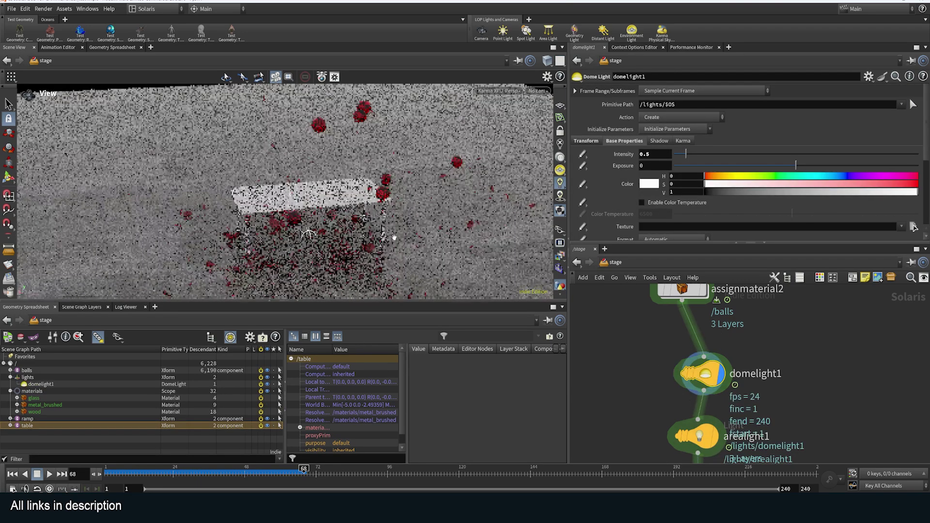
Load kloppenheim_06_puresky_4k.hdr from E:/resources/sky/ as domelight1's texture and inspect its lighting on the table and shards
left_click_drag(394, 234, 310, 222)
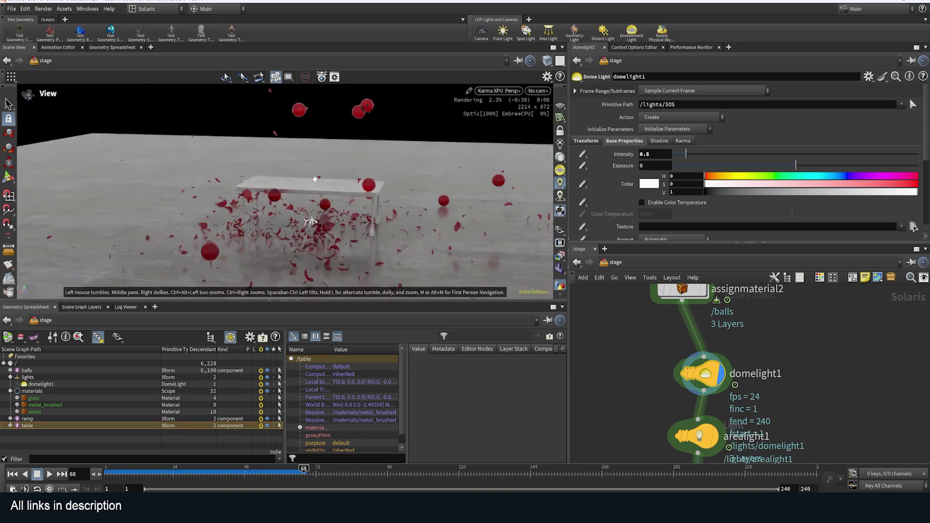
scroll(648, 170, "down", 3)
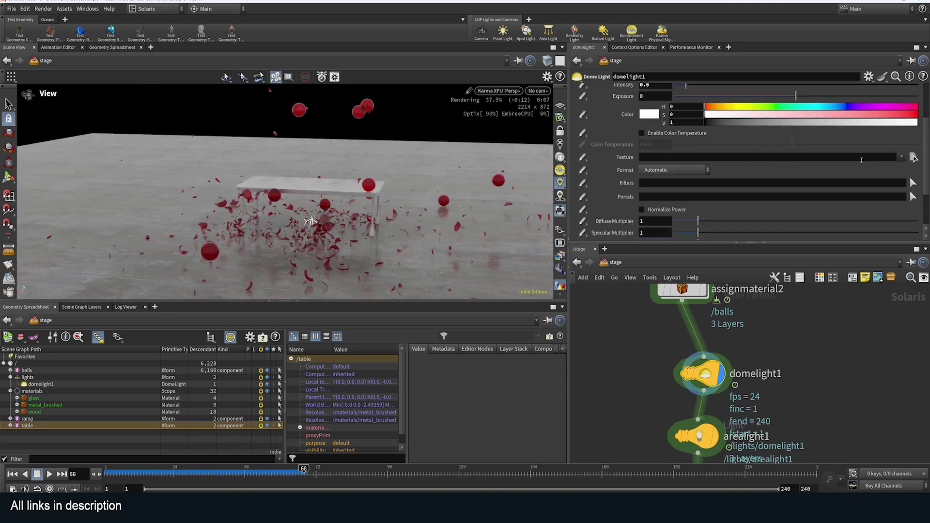
left_click(914, 157)
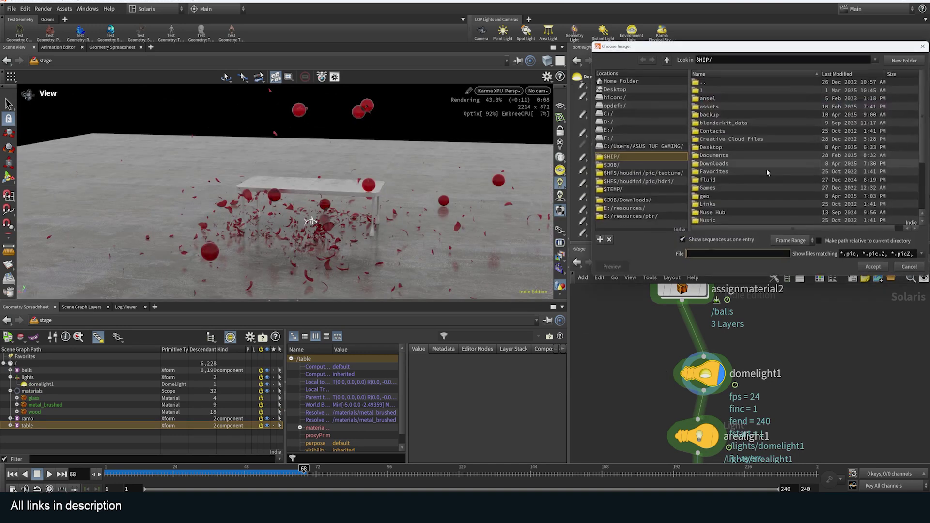
left_click(617, 210)
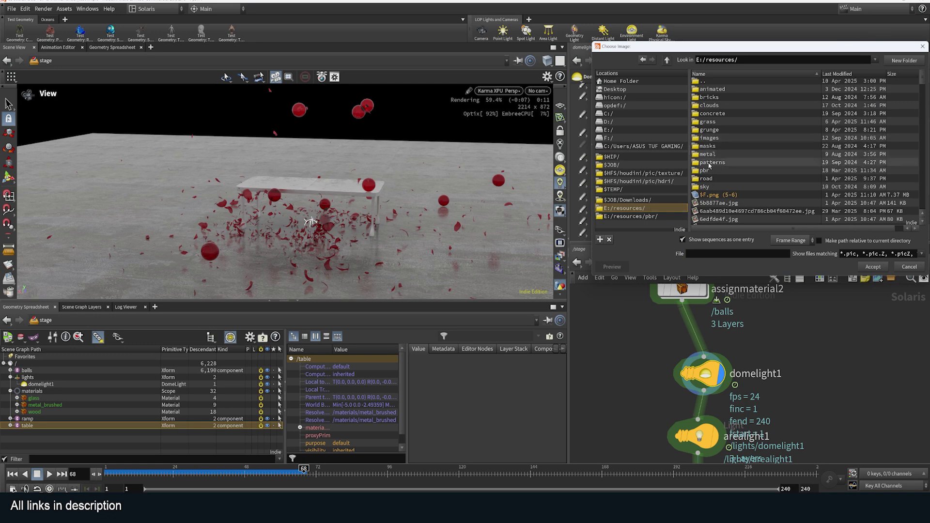
double_click(704, 186)
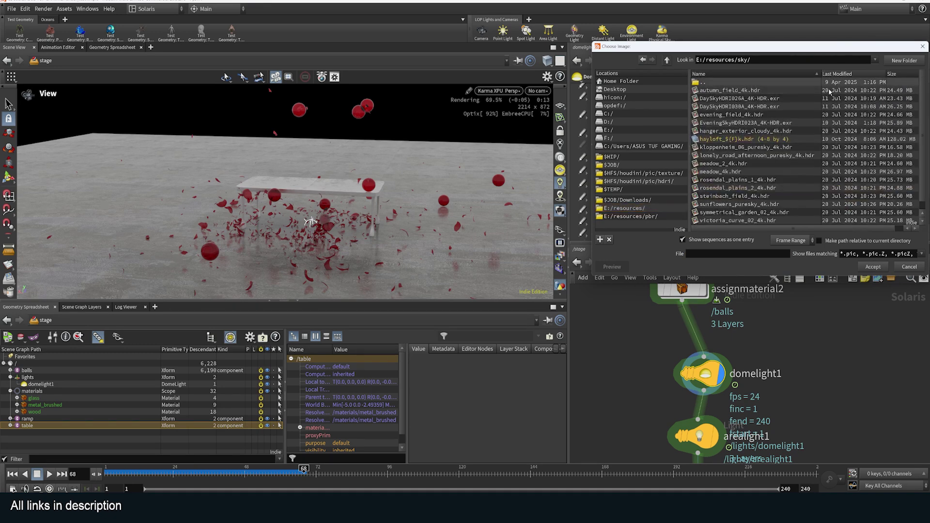
scroll(777, 133, "up", 1, "ctrl")
scroll(715, 170, "down", 1)
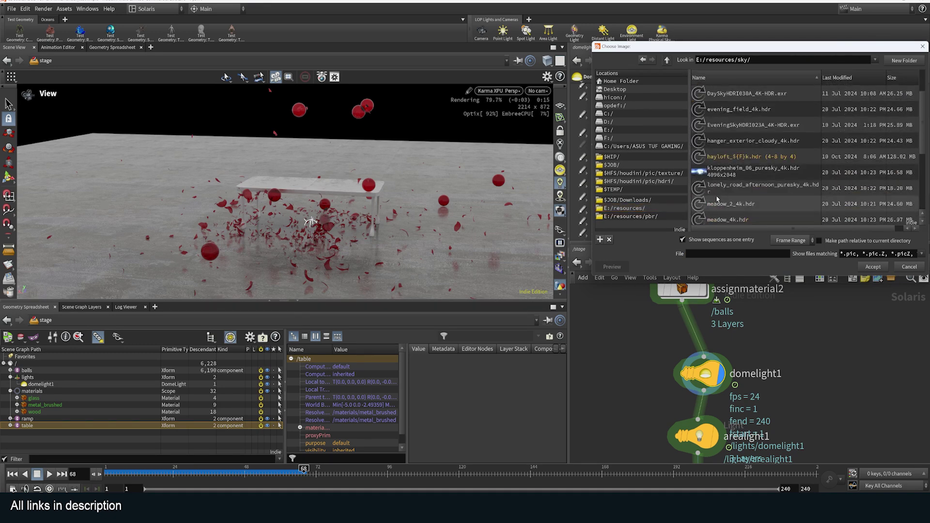
double_click(724, 173)
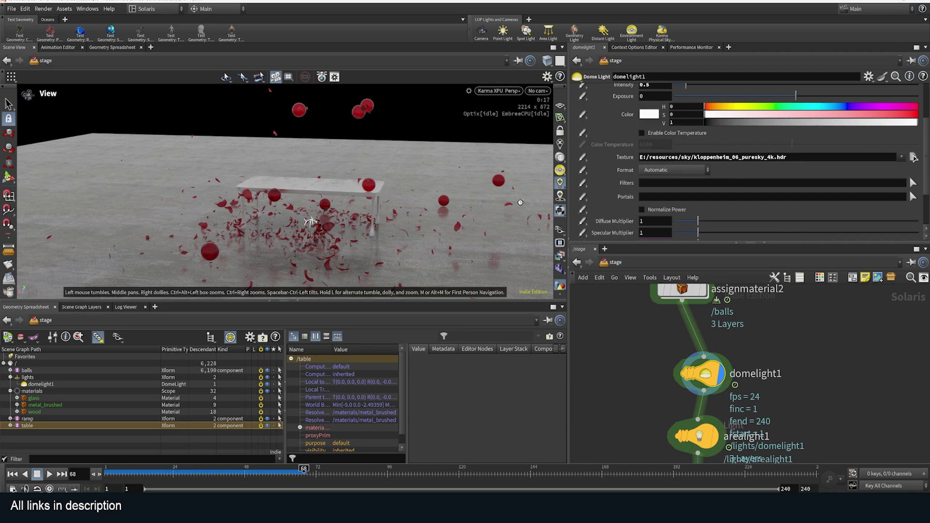
mouse_move(453, 182)
left_mouse_down()
mouse_move(322, 186)
mouse_move(445, 199)
left_mouse_up()
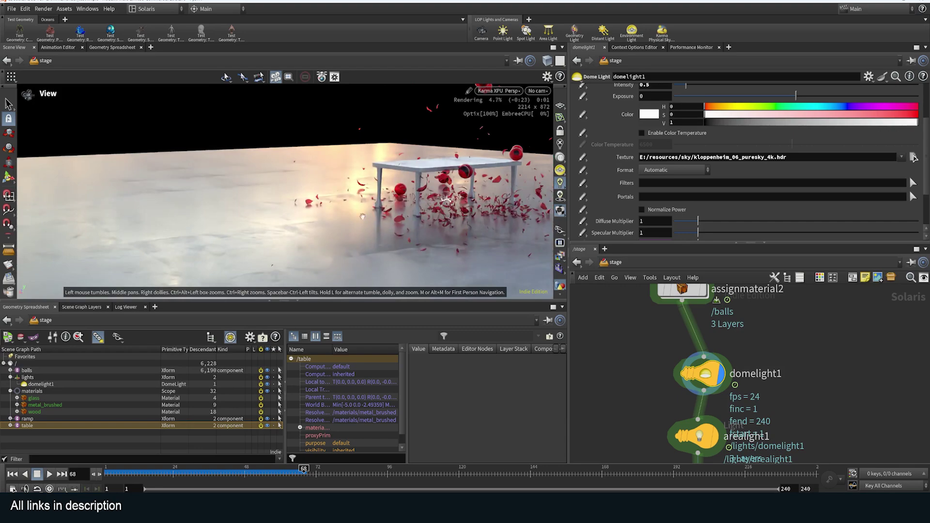
left_click_drag(362, 216, 407, 215)
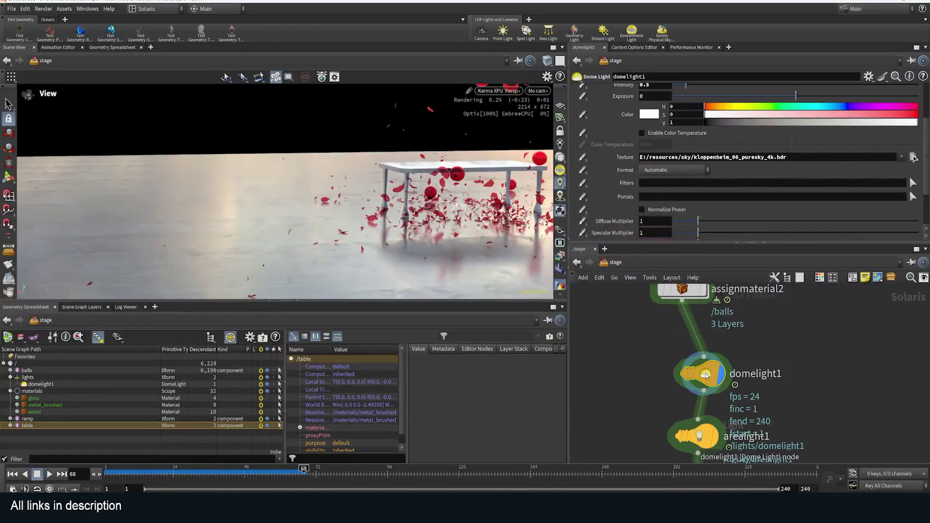
Bypass domelight1, display the arealight1 output in the render and open arealight1's parameters
middle_click_drag(786, 380, 784, 345)
left_click_drag(706, 368, 711, 380)
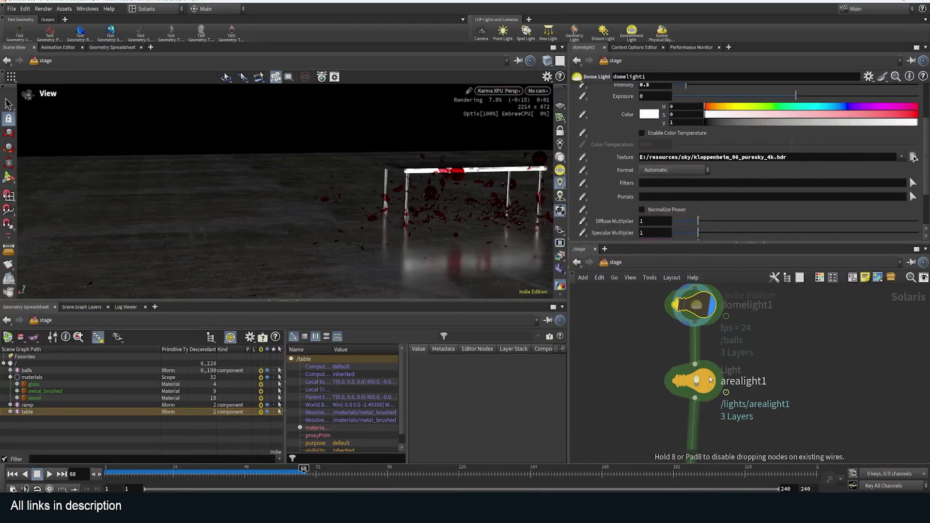
left_click(706, 382)
scroll(441, 221, "down", 1)
Display the camera2 output below arealight2 and view the render through /cameras/camera2
middle_click_drag(729, 380, 746, 286)
scroll(781, 370, "down", 2)
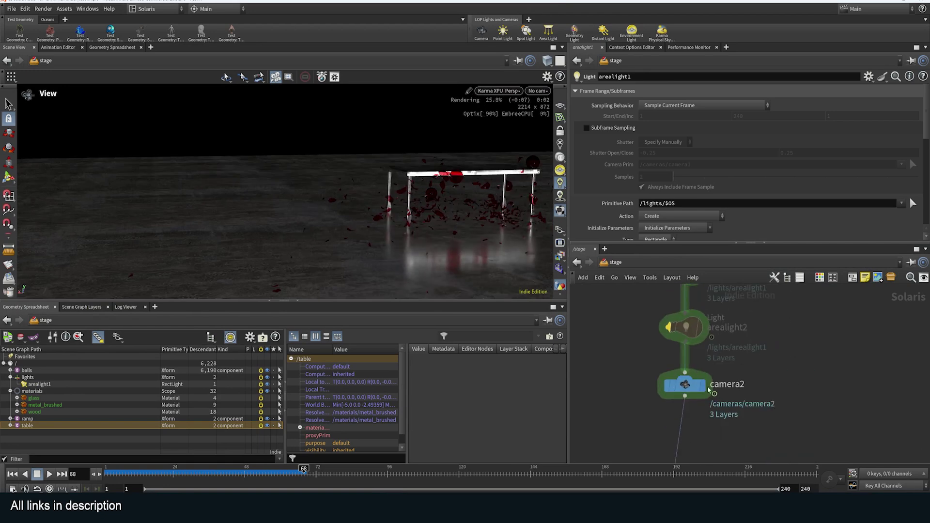
left_click(707, 387)
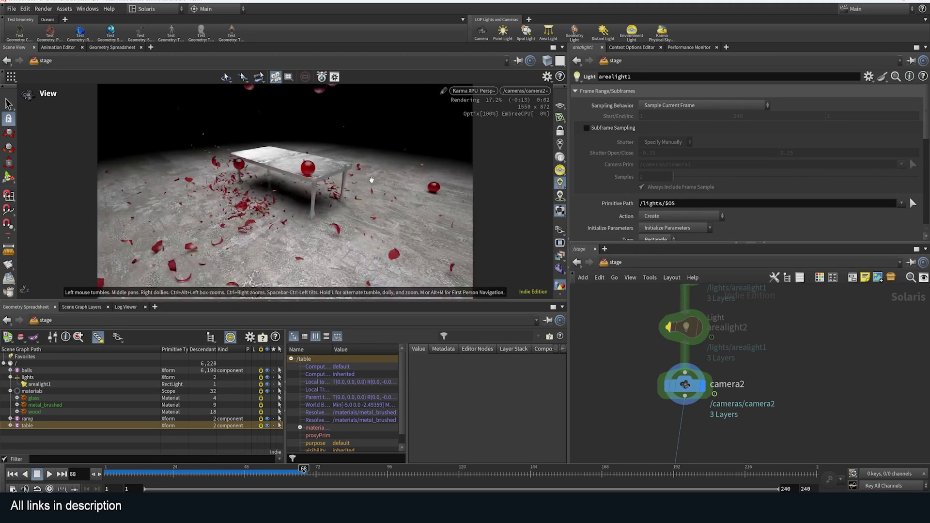
Review the parameters of karmarendersettings and usdrender_rop1, and place usdrender_rop1 directly beneath karmarendersettings
middle_click_drag(764, 400, 744, 347)
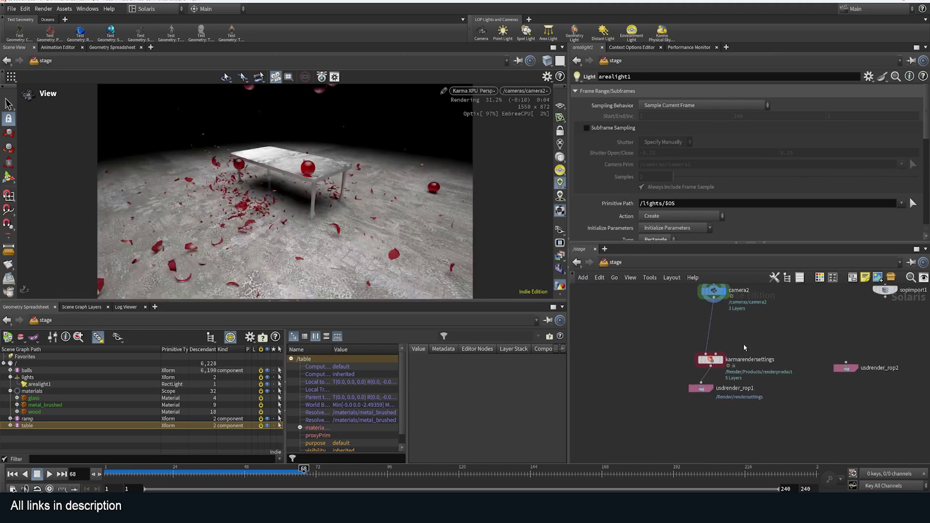
scroll(743, 346, "up", 3)
left_click_drag(706, 365, 714, 348)
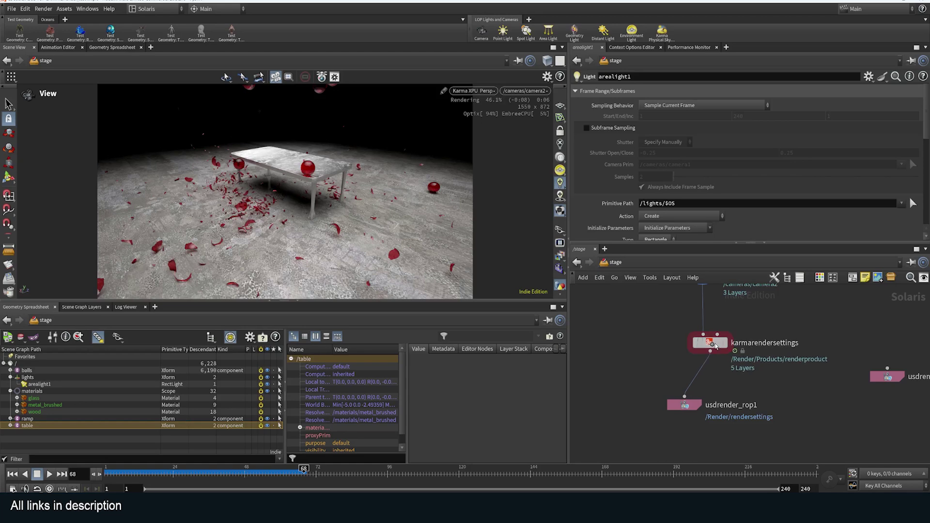
left_click(717, 345)
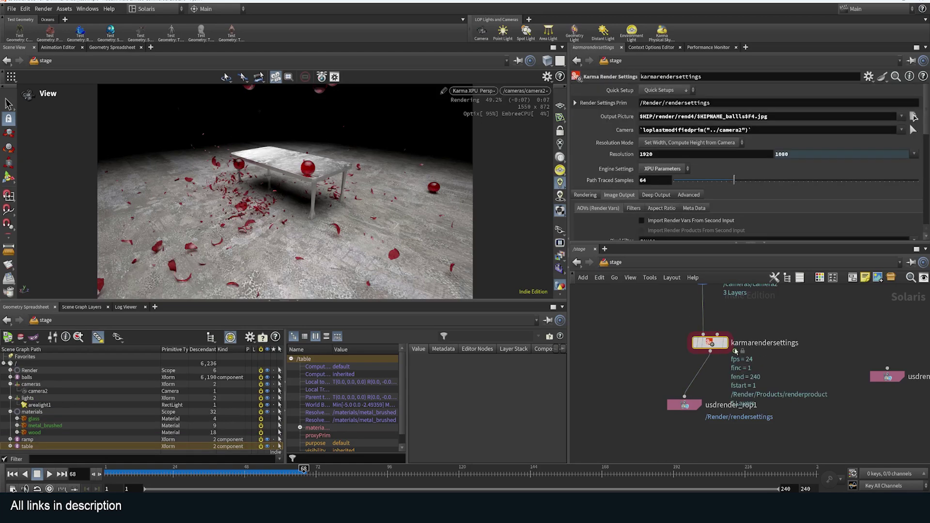
left_click(699, 408)
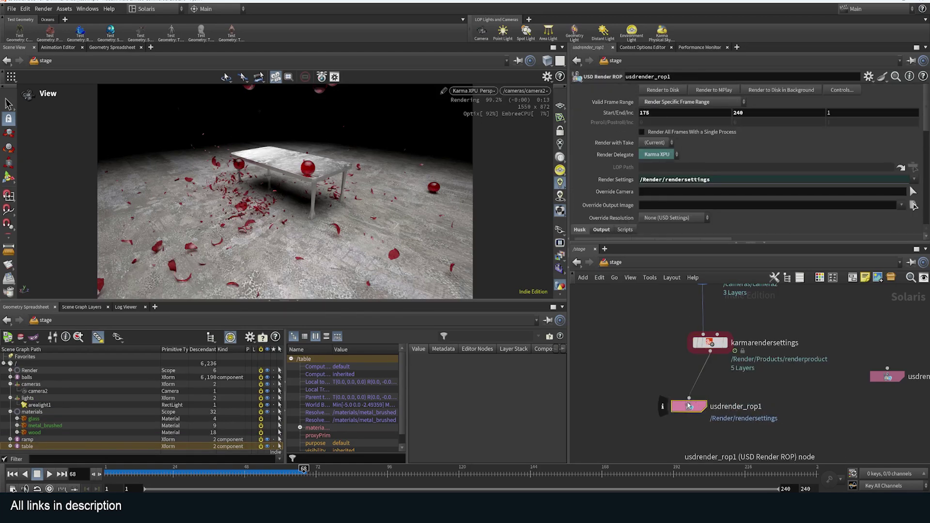
left_click_drag(690, 406, 717, 406)
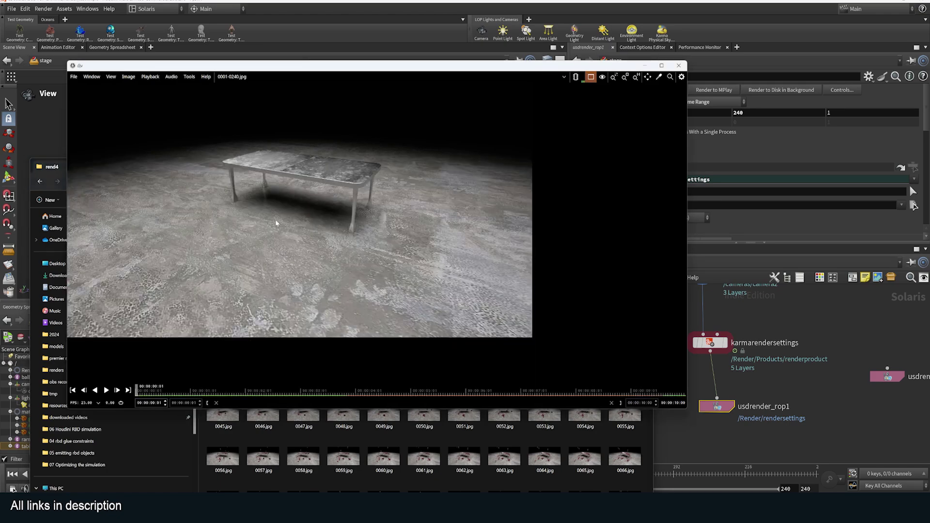
Switch to the image player and play the rendered sequence 0001-0240.jpg
key("space")
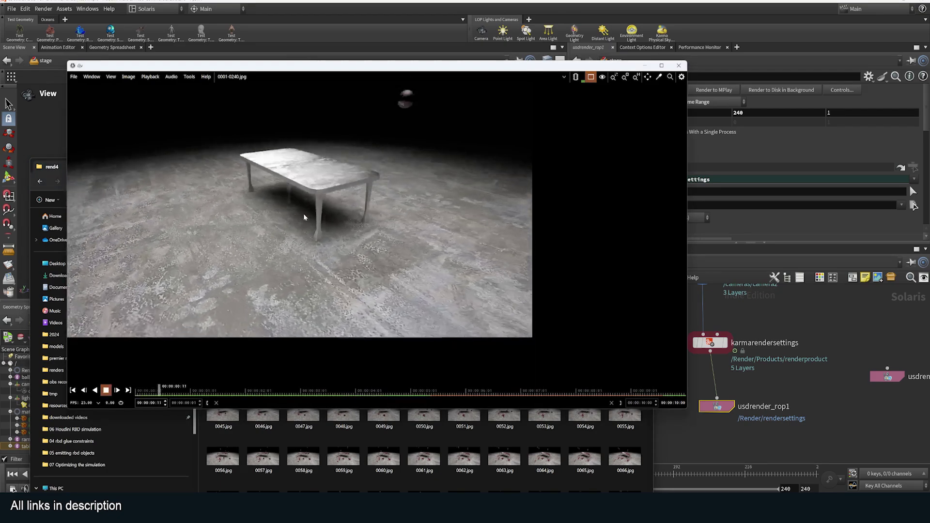